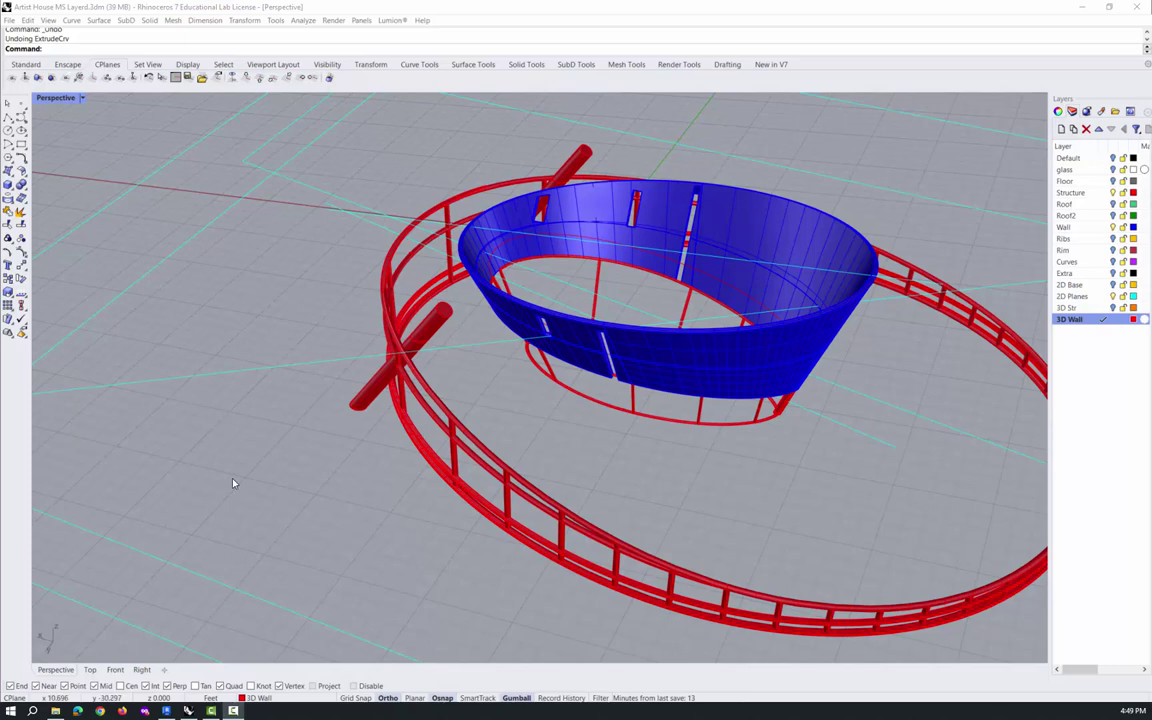
Orbit the Perspective view to a low side angle and restore the four-viewport layout
{"action": "right_click_drag", "start_coordinate": [233, 484], "coordinate": [399, 463]}
{"action": "right_click_drag", "start_coordinate": [725, 458], "coordinate": [756, 392]}
{"action": "double_click", "coordinate": [57, 98]}
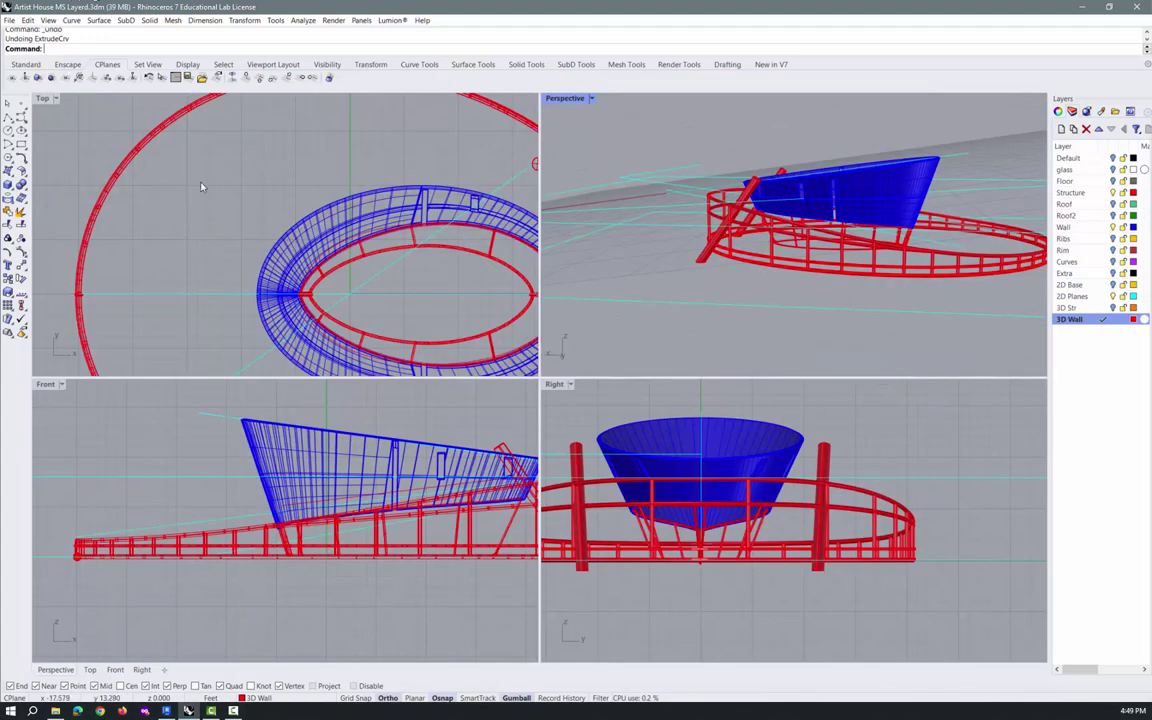
{"action": "scroll", "coordinate": [322, 476], "scroll_direction": "down", "scroll_amount": 3}
{"action": "scroll", "coordinate": [338, 503], "scroll_direction": "up", "scroll_amount": 5}
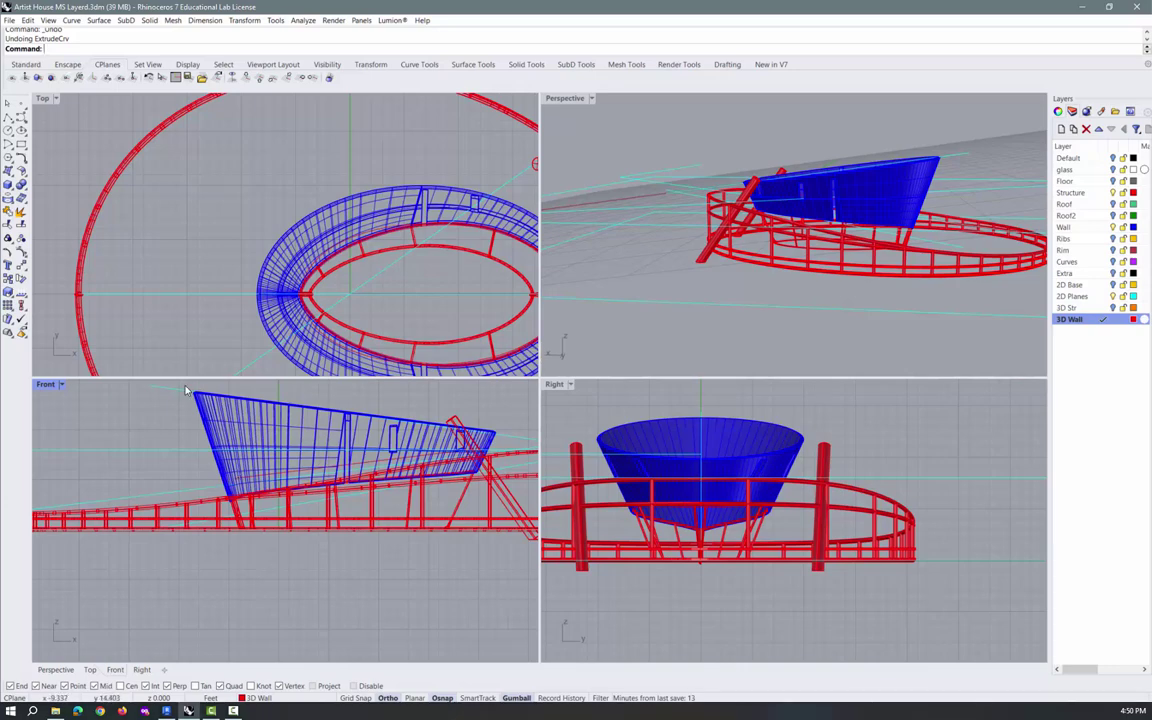
Zoom in on the blue wall and select the sloped line above it
{"action": "right_click_drag", "start_coordinate": [779, 151], "coordinate": [835, 180]}
{"action": "scroll", "coordinate": [845, 186], "scroll_direction": "up", "scroll_amount": 5}
{"action": "left_click", "coordinate": [848, 188]}
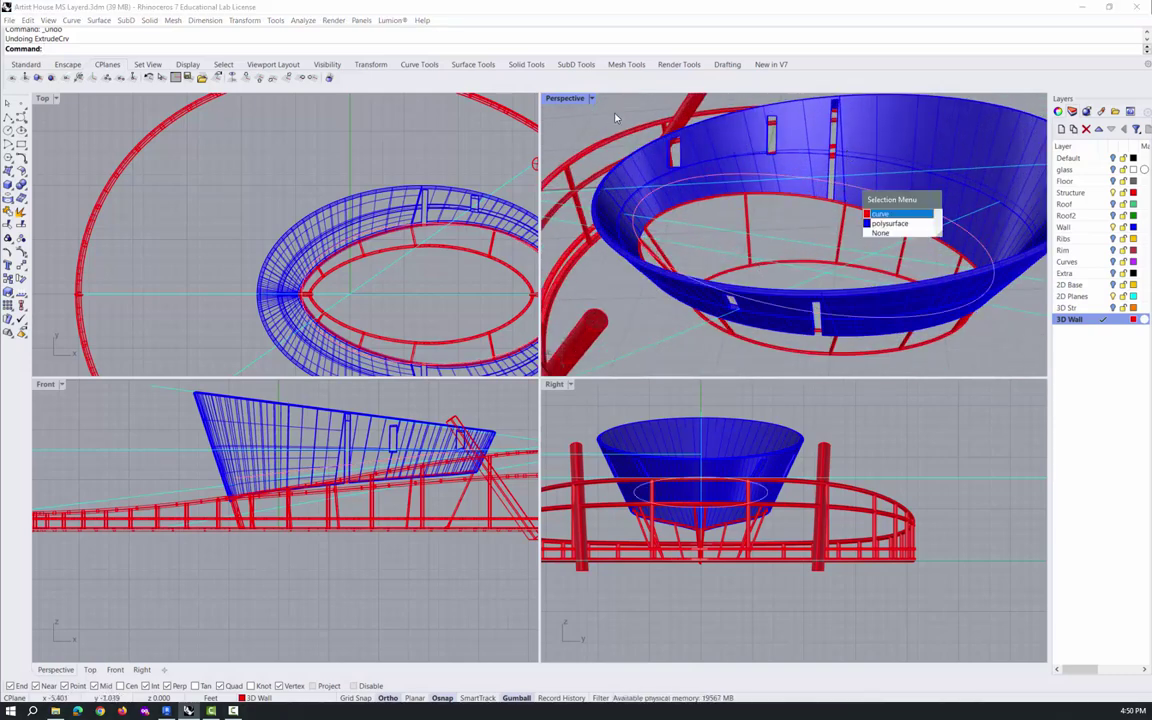
{"action": "key", "text": "Escape"}
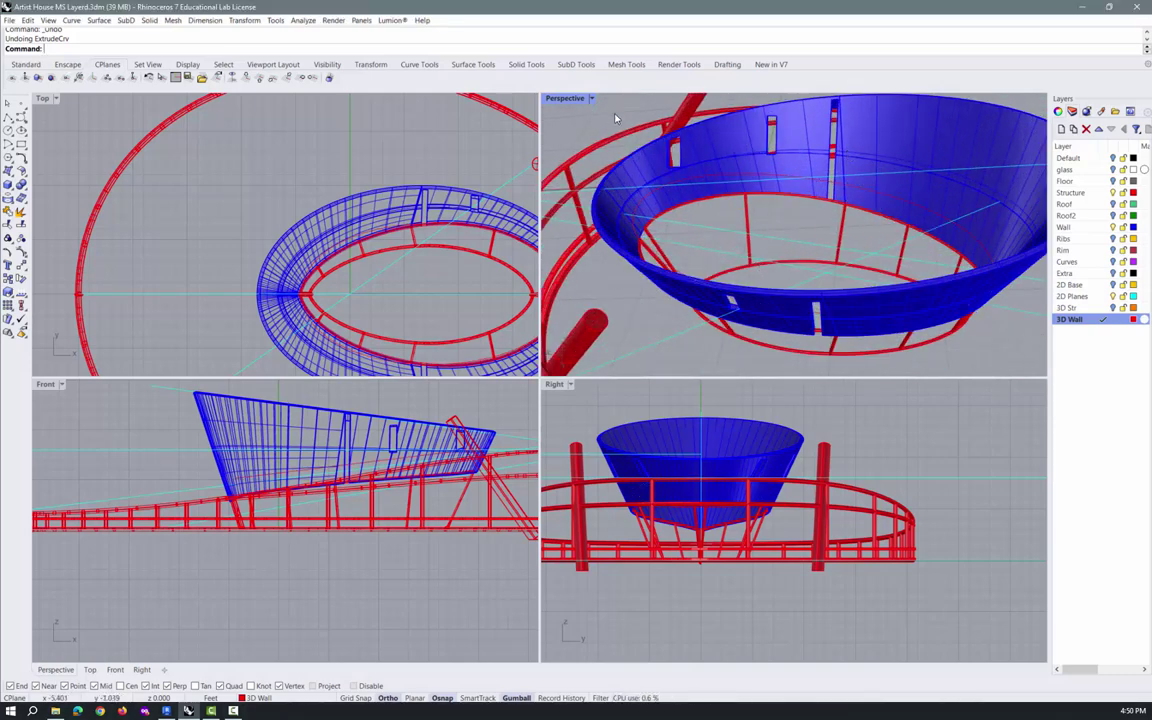
{"action": "left_click", "coordinate": [172, 390]}
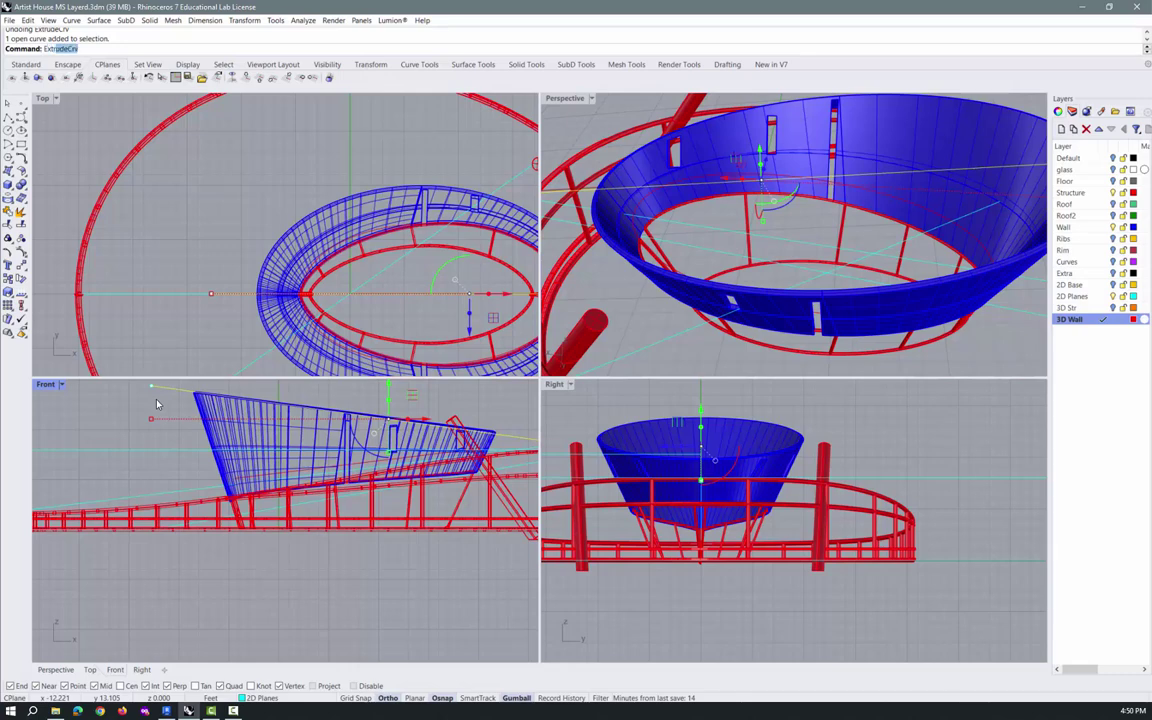
Extrude the sloped line into a red surface with ExtrudeCrv
{"action": "key", "text": "Return"}
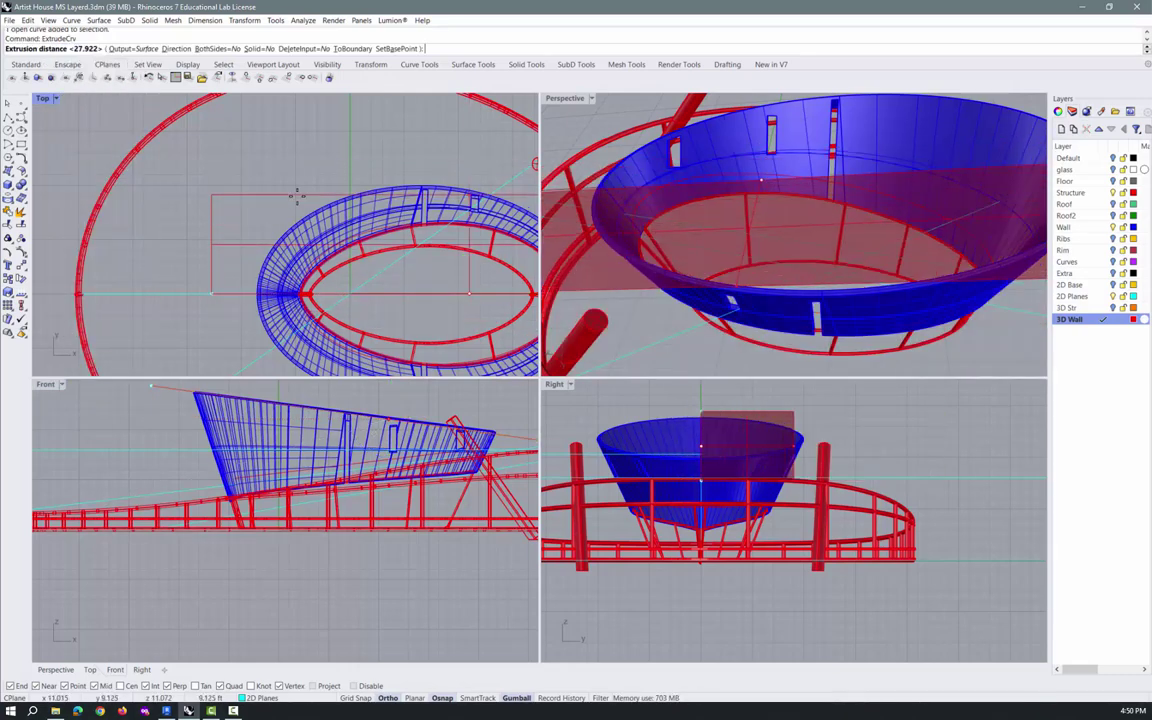
{"action": "scroll", "coordinate": [296, 197], "scroll_direction": "down", "scroll_amount": 5}
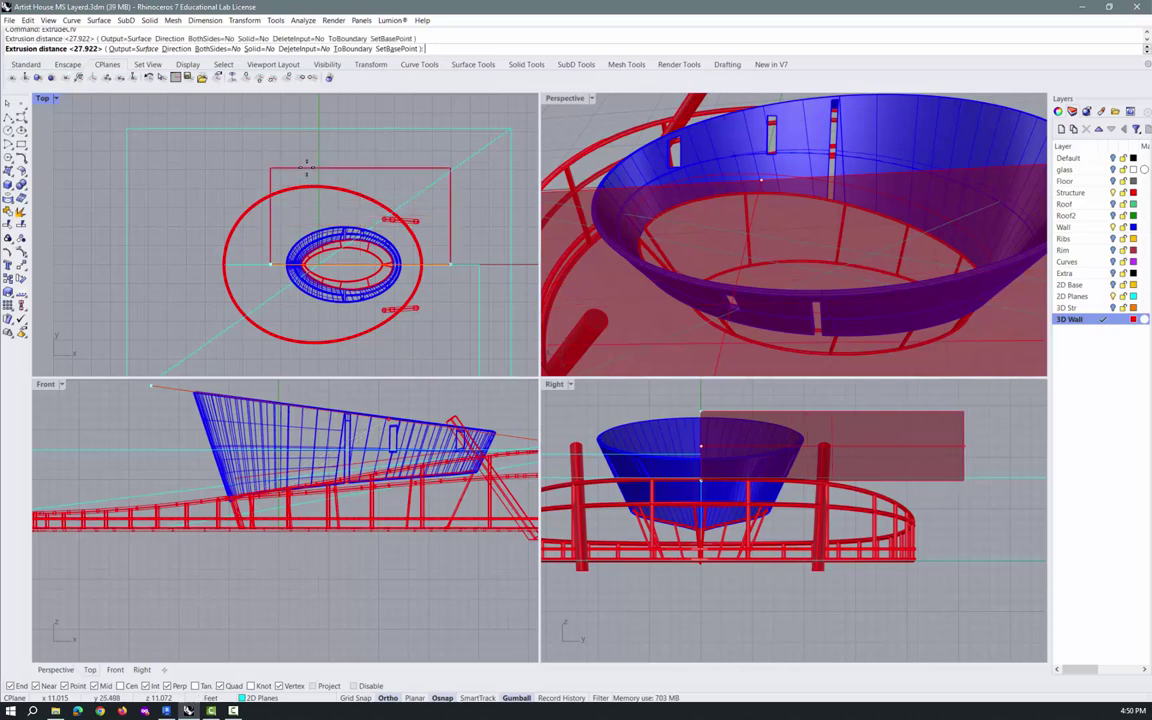
{"action": "left_click", "coordinate": [307, 167]}
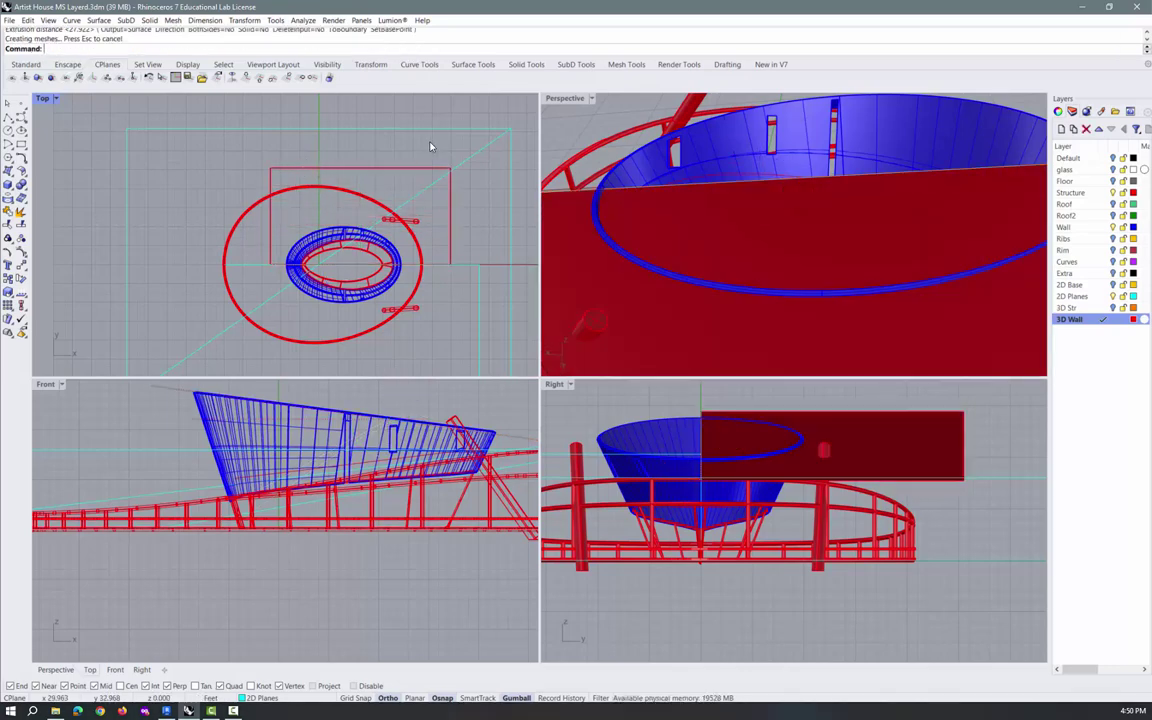
Move the extruded surface with the gumball so it covers the whole wall top
{"action": "left_click", "coordinate": [425, 169]}
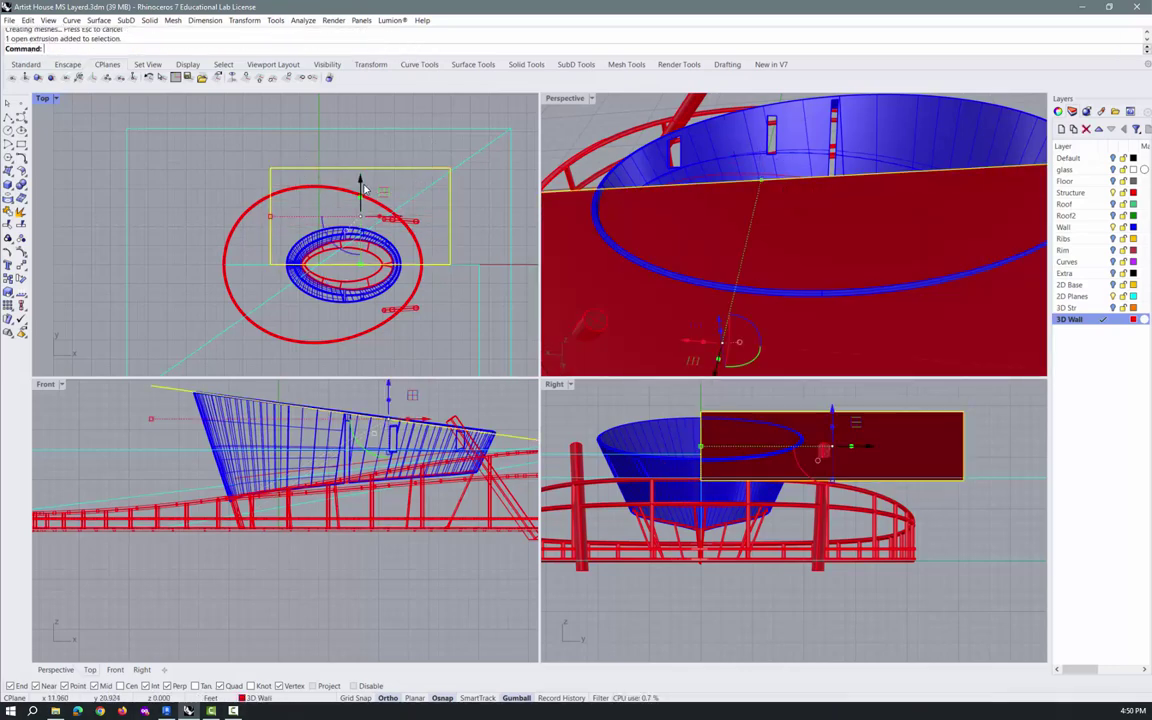
{"action": "left_click_drag", "start_coordinate": [363, 185], "coordinate": [365, 236]}
{"action": "left_click", "coordinate": [288, 584]}
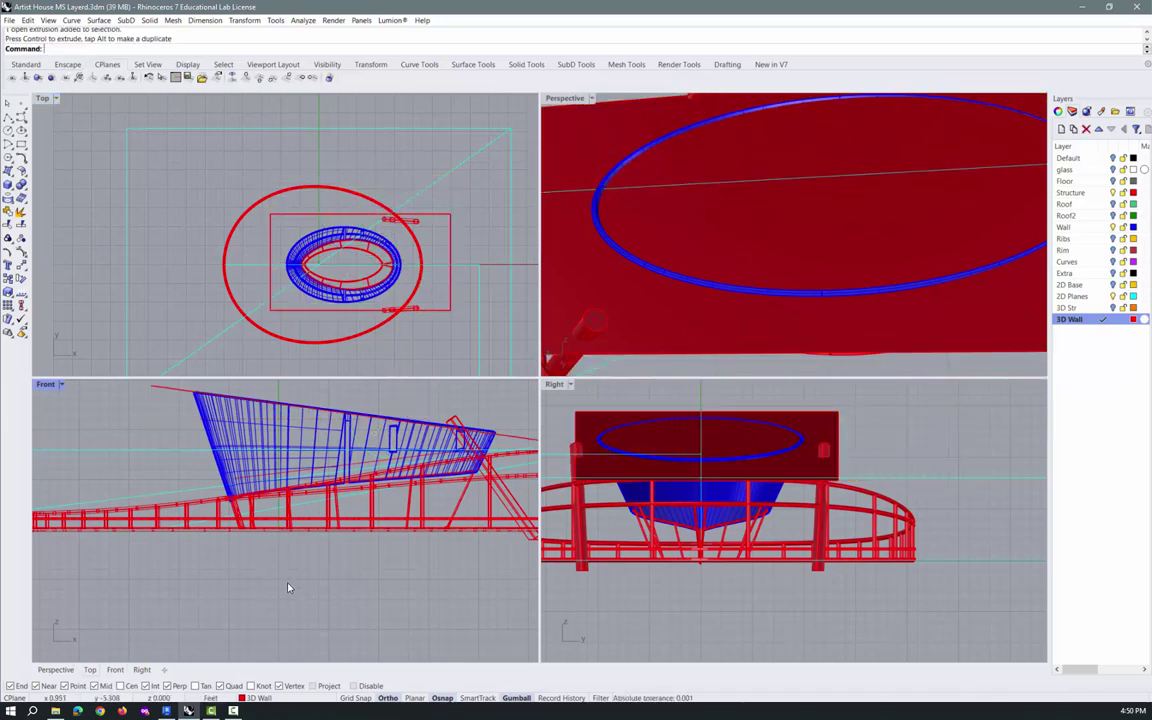
{"action": "scroll", "coordinate": [802, 206], "scroll_direction": "down", "scroll_amount": 5}
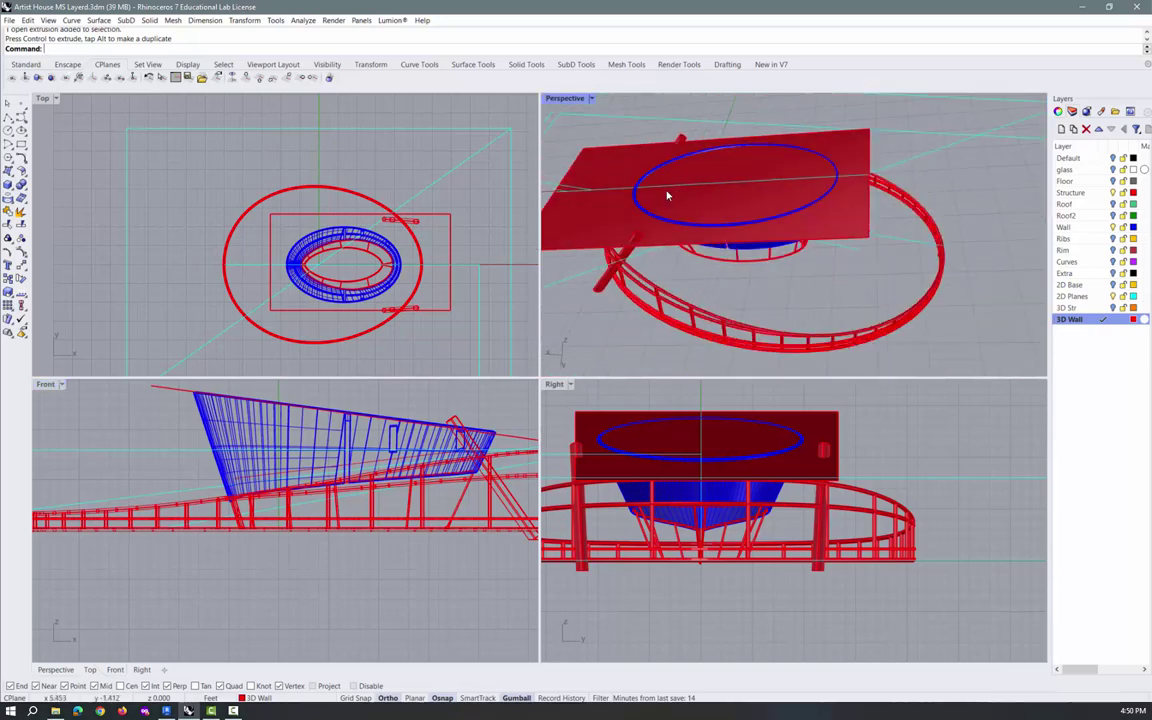
{"action": "right_click_drag", "start_coordinate": [783, 283], "coordinate": [762, 252]}
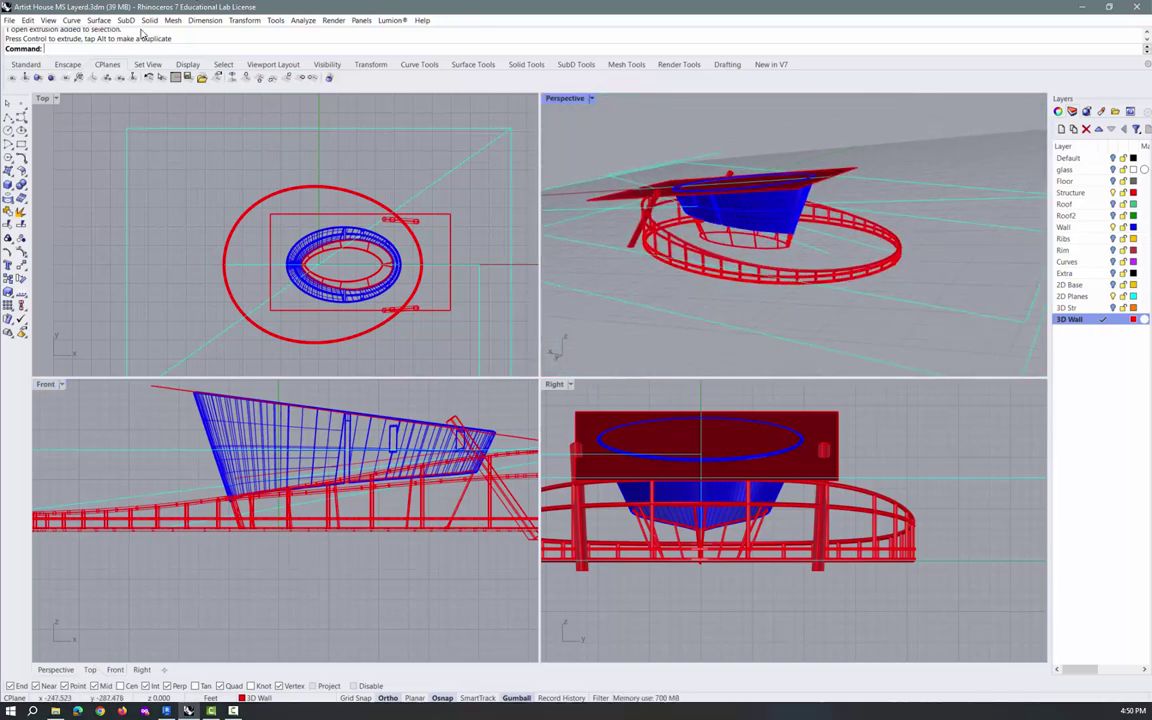
Set the Perspective construction plane to World Top and look closely at the wall
{"action": "left_click", "coordinate": [246, 80]}
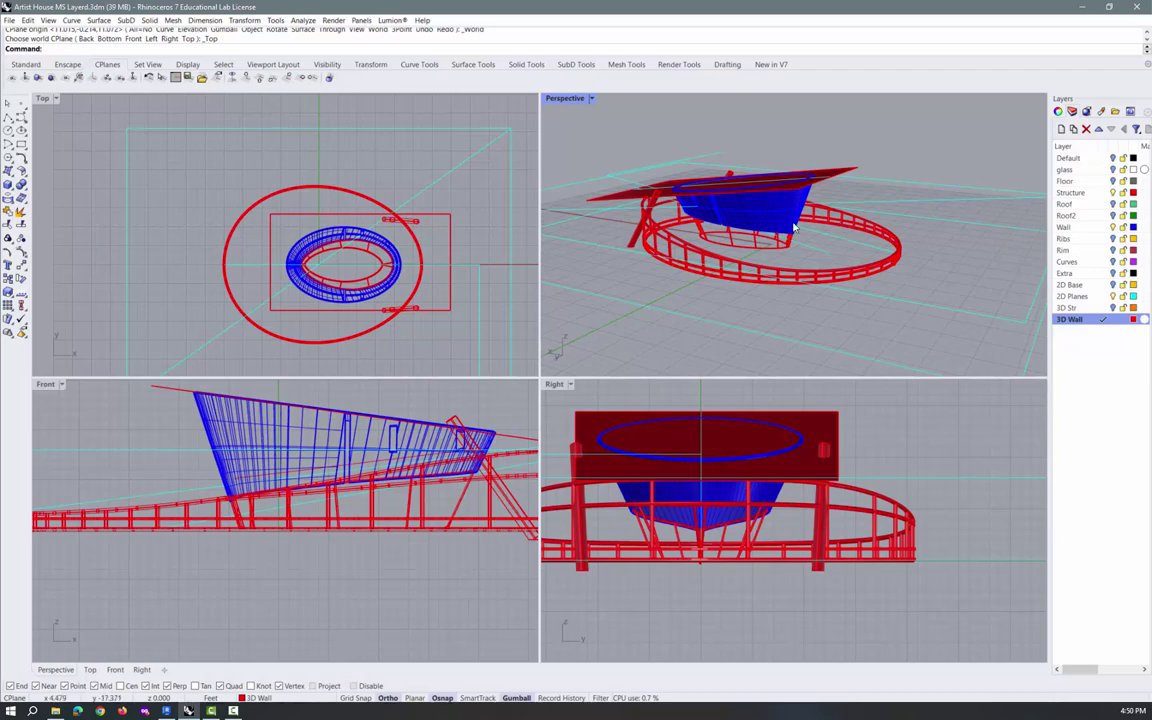
{"action": "scroll", "coordinate": [785, 228], "scroll_direction": "up", "scroll_amount": 3}
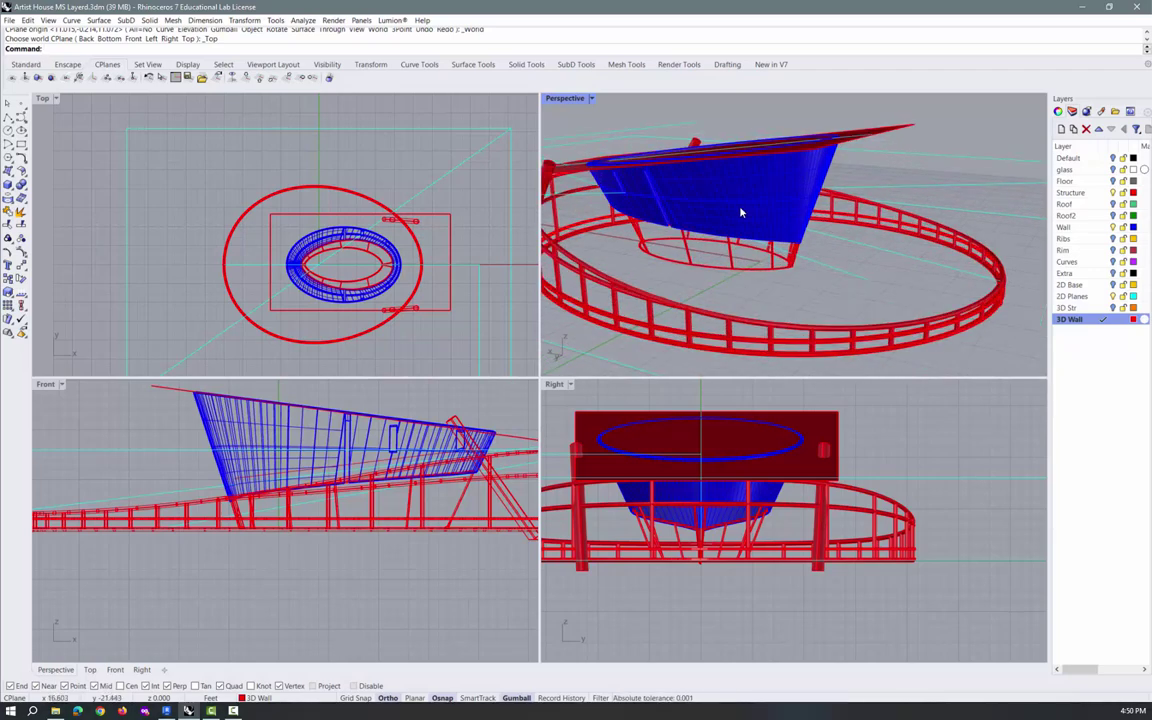
{"action": "right_click_drag", "start_coordinate": [740, 211], "coordinate": [612, 188]}
{"action": "scroll", "coordinate": [630, 200], "scroll_direction": "up", "scroll_amount": 5}
{"action": "scroll", "coordinate": [658, 217], "scroll_direction": "down", "scroll_amount": 5}
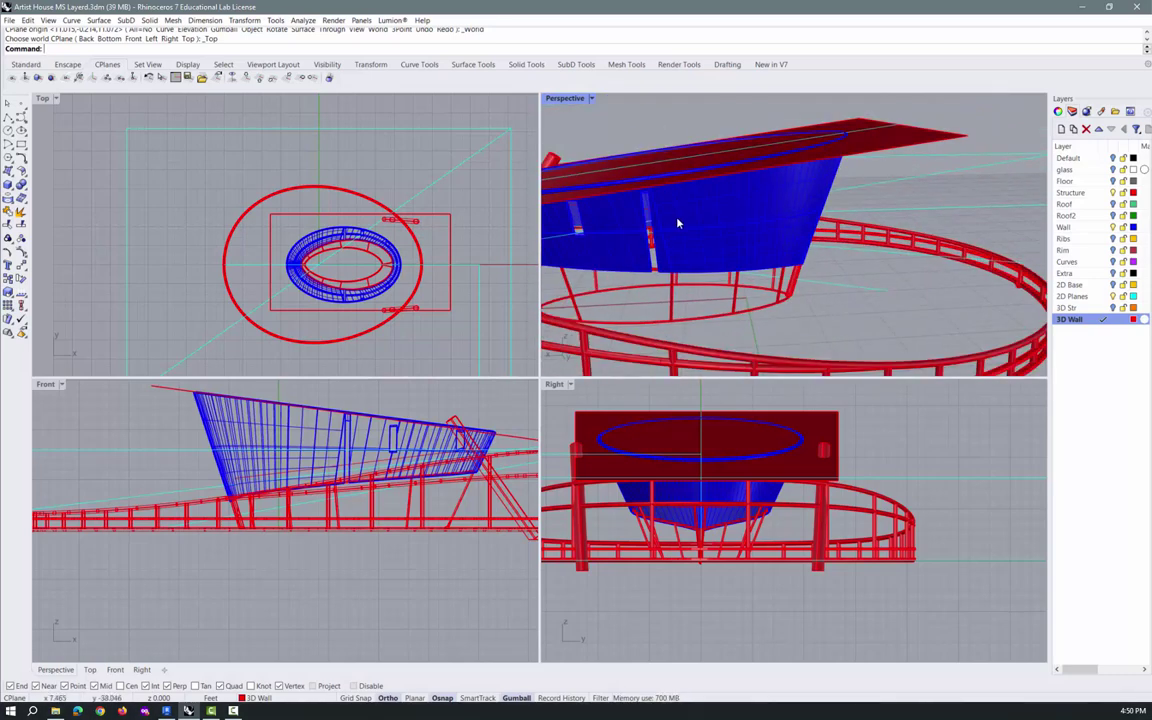
{"action": "scroll", "coordinate": [677, 224], "scroll_direction": "up", "scroll_amount": 2}
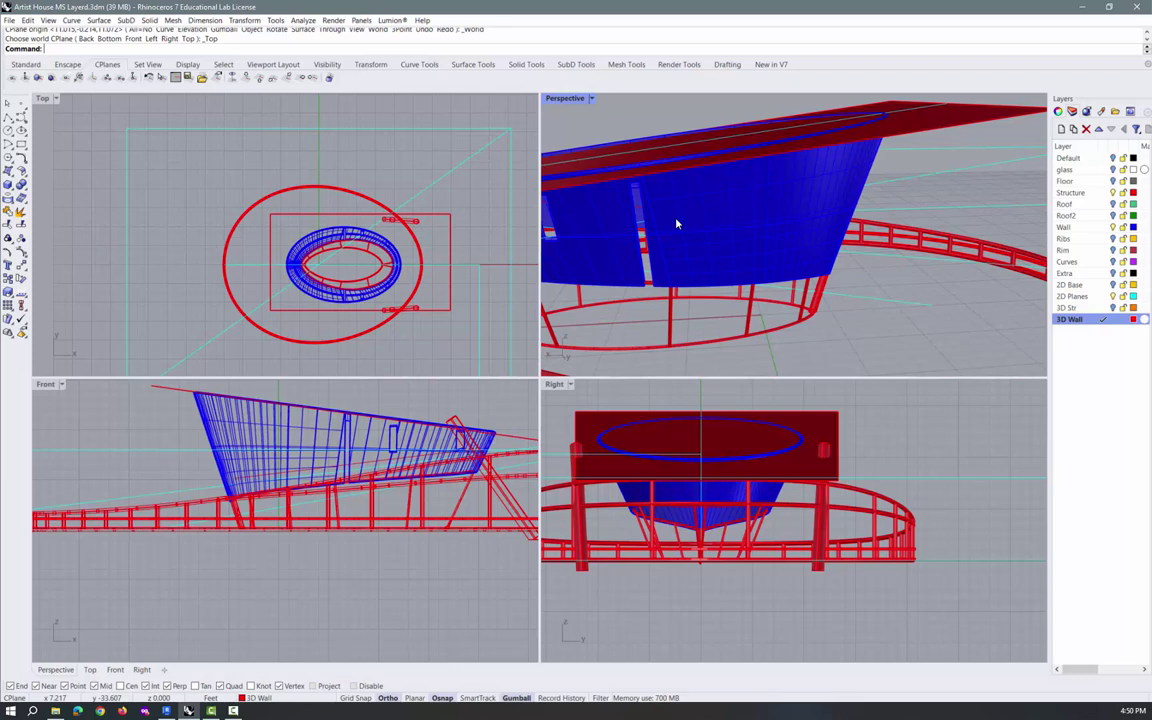
Project the elliptical rim curve onto the sloped red plane using Project
{"action": "type", "text": "Project"}
{"action": "key", "text": "Return"}
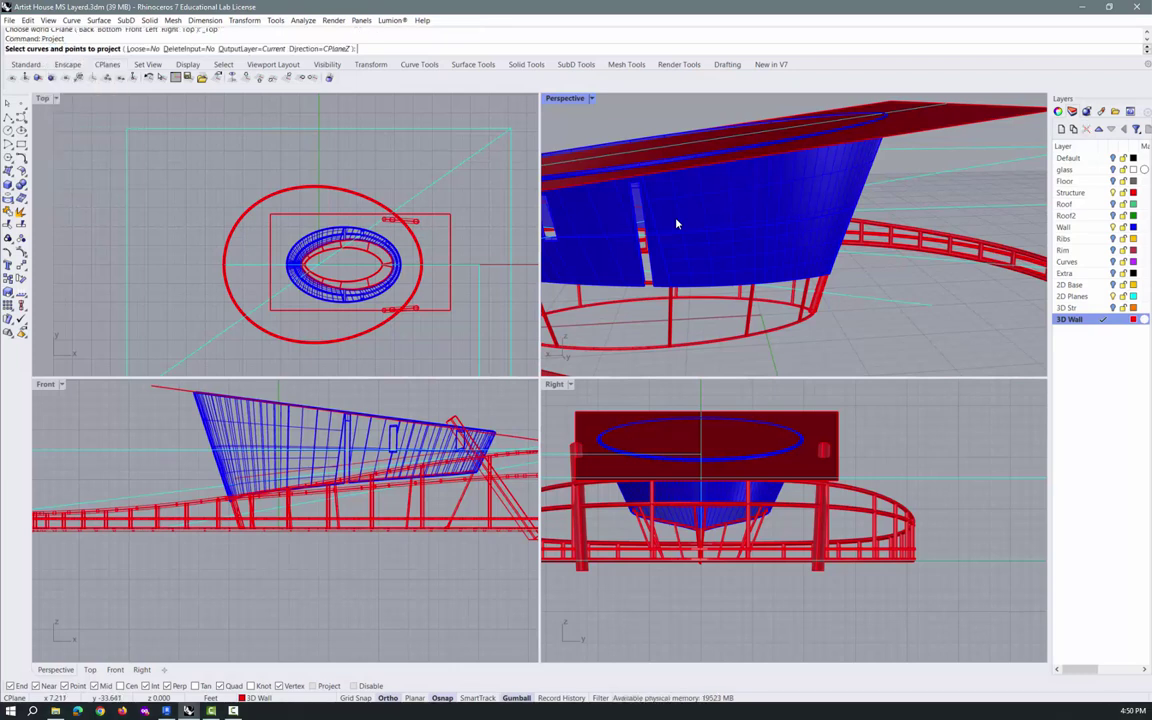
{"action": "left_click", "coordinate": [648, 214]}
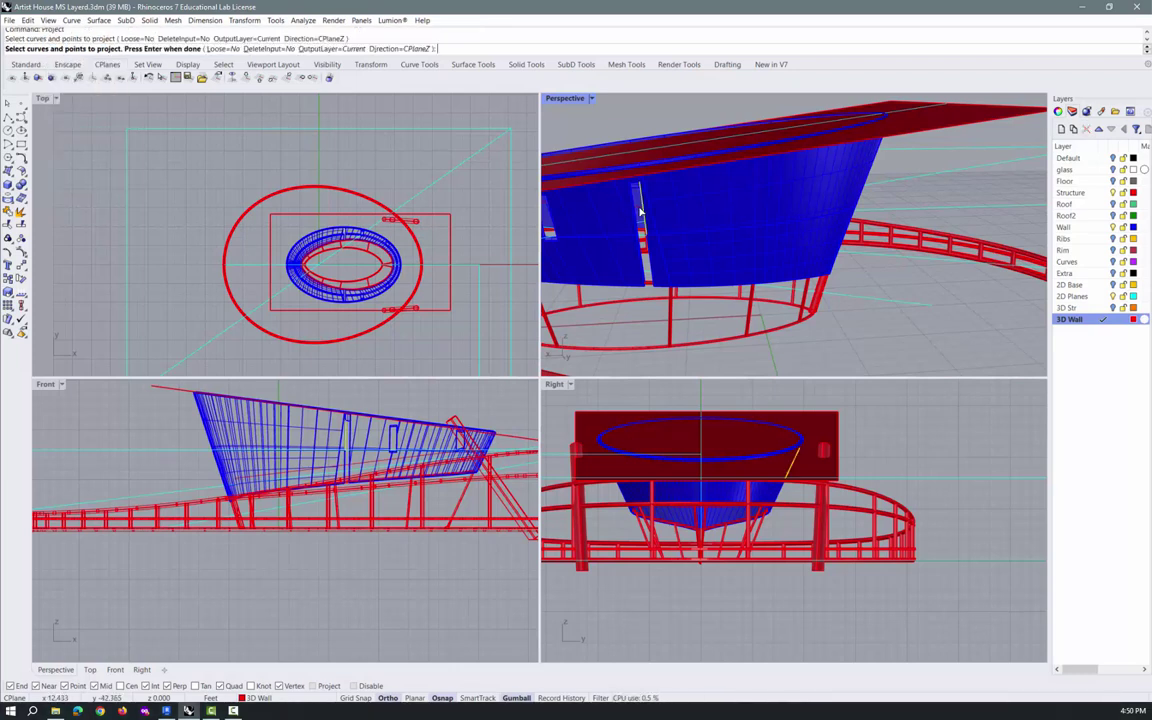
{"action": "scroll", "coordinate": [640, 211], "scroll_direction": "up", "scroll_amount": 5}
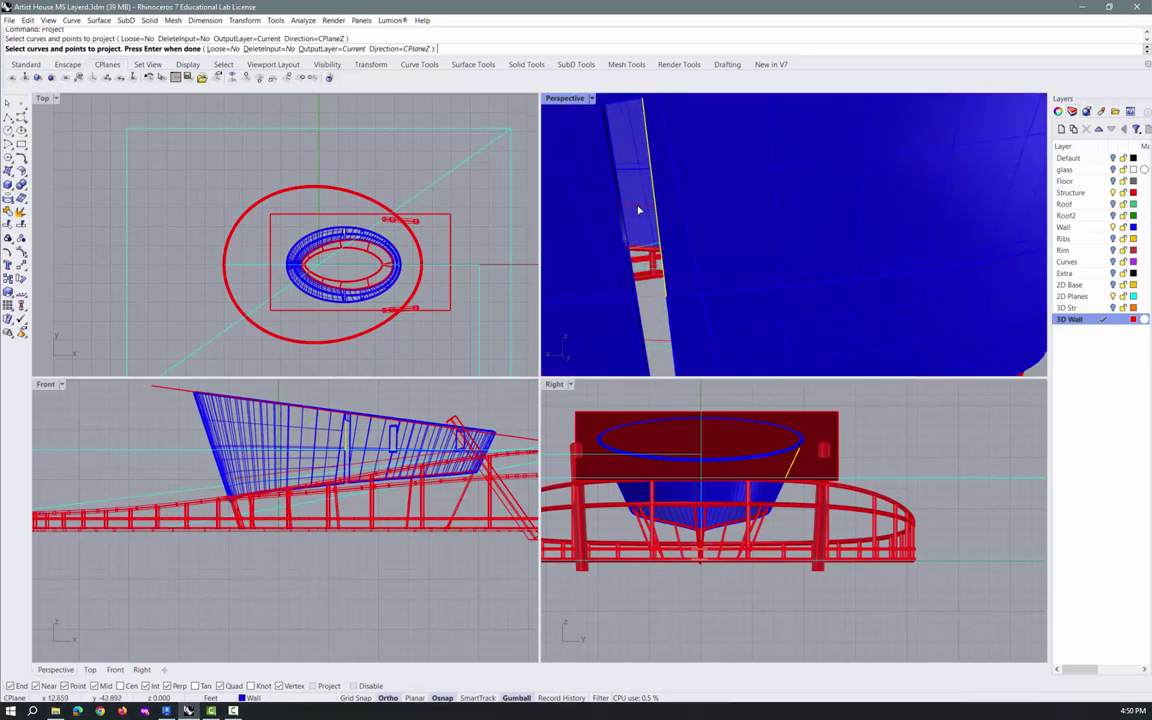
{"action": "key", "text": "Return"}
{"action": "left_click", "coordinate": [639, 209]}
{"action": "key", "text": "Return"}
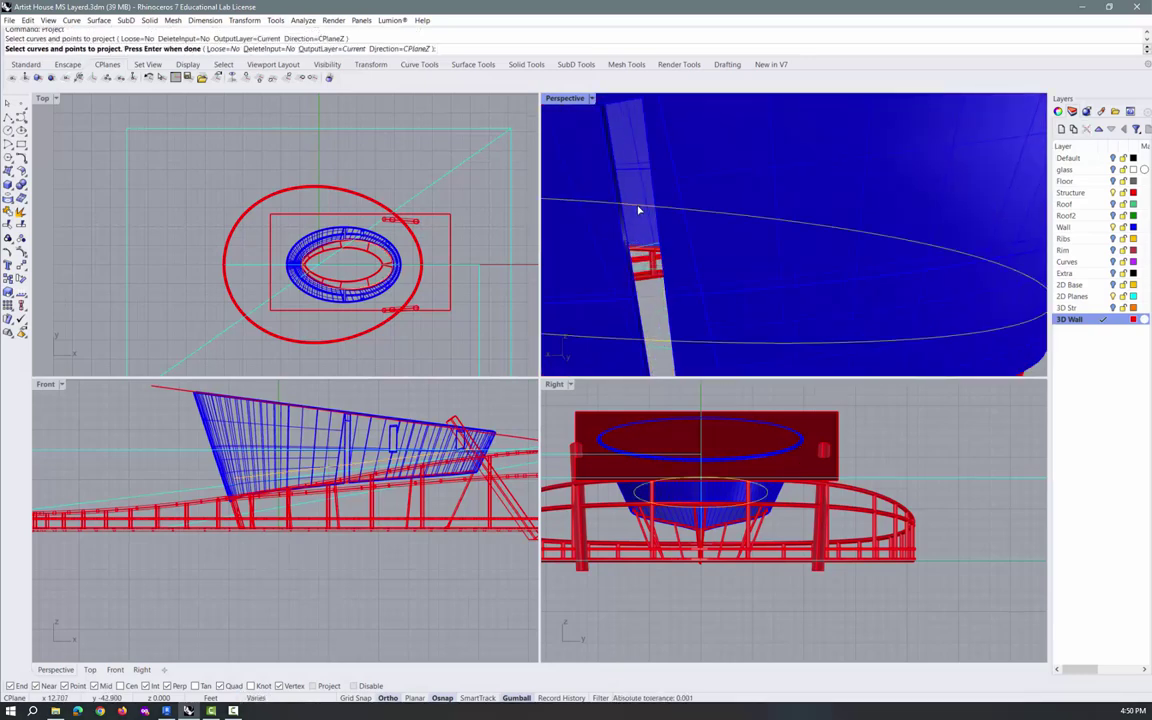
{"action": "key", "text": "Return"}
{"action": "scroll", "coordinate": [639, 209], "scroll_direction": "down", "scroll_amount": 8}
{"action": "left_click", "coordinate": [870, 157]}
{"action": "key", "text": "Return"}
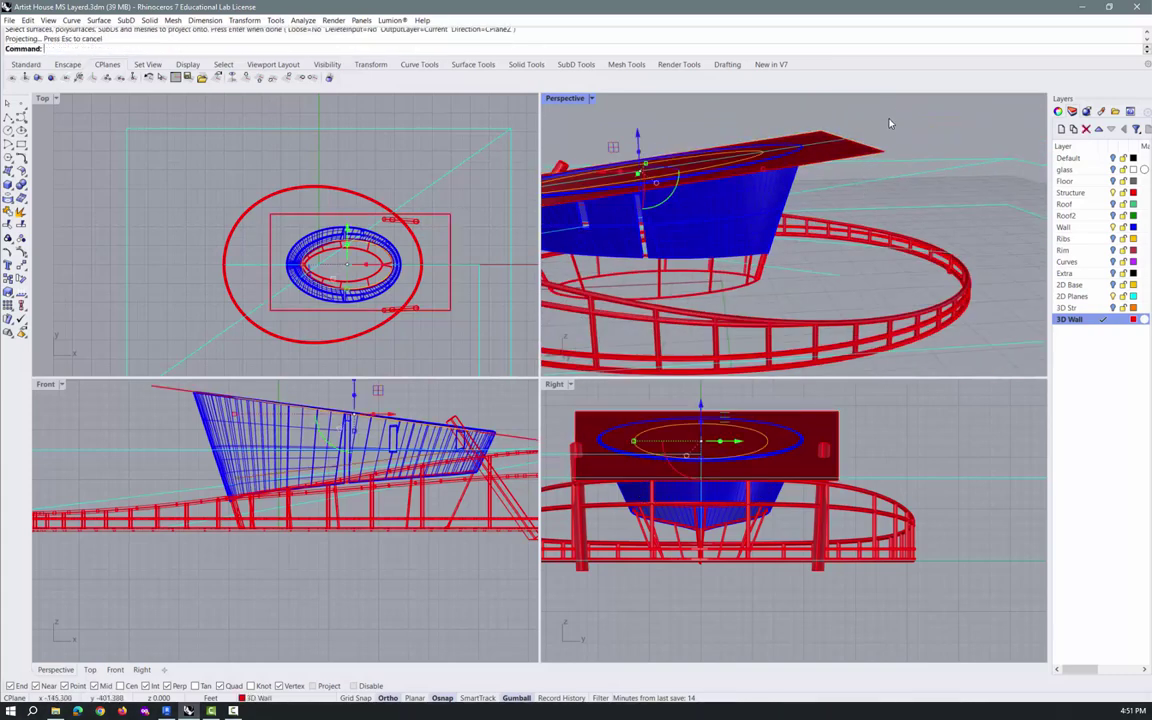
Maximize the Perspective view, looking down on the plane and projected ellipse
{"action": "double_click", "coordinate": [565, 98]}
{"action": "right_click_drag", "start_coordinate": [686, 161], "coordinate": [603, 270]}
{"action": "scroll", "coordinate": [603, 270], "scroll_direction": "down", "scroll_amount": 5}
{"action": "scroll", "coordinate": [367, 224], "scroll_direction": "up", "scroll_amount": 6}
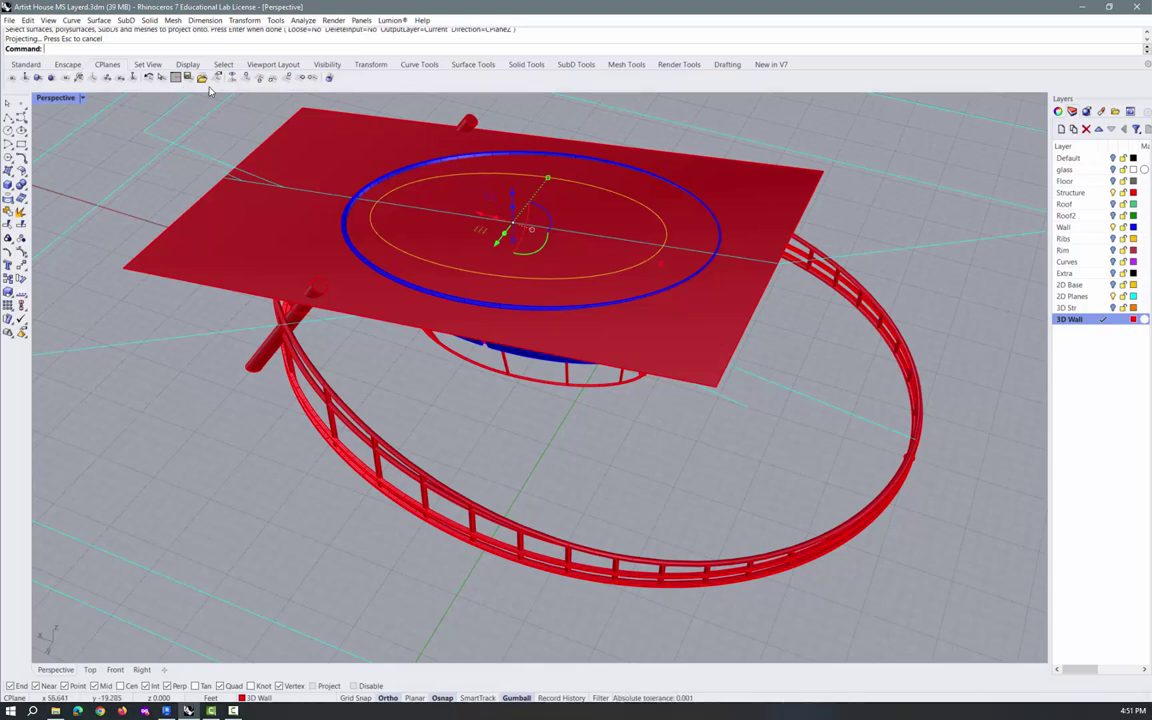
Set the construction plane from the sloped red plane and slightly rescale the plane
{"action": "left_click", "coordinate": [38, 78]}
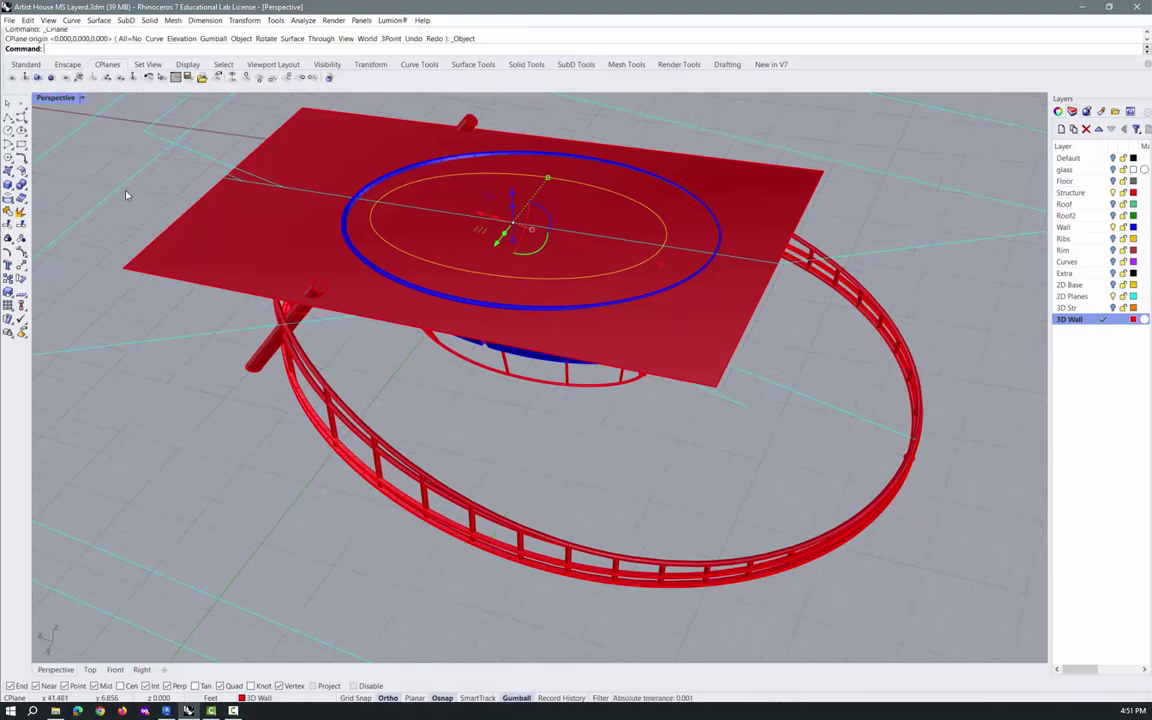
{"action": "left_click", "coordinate": [181, 221]}
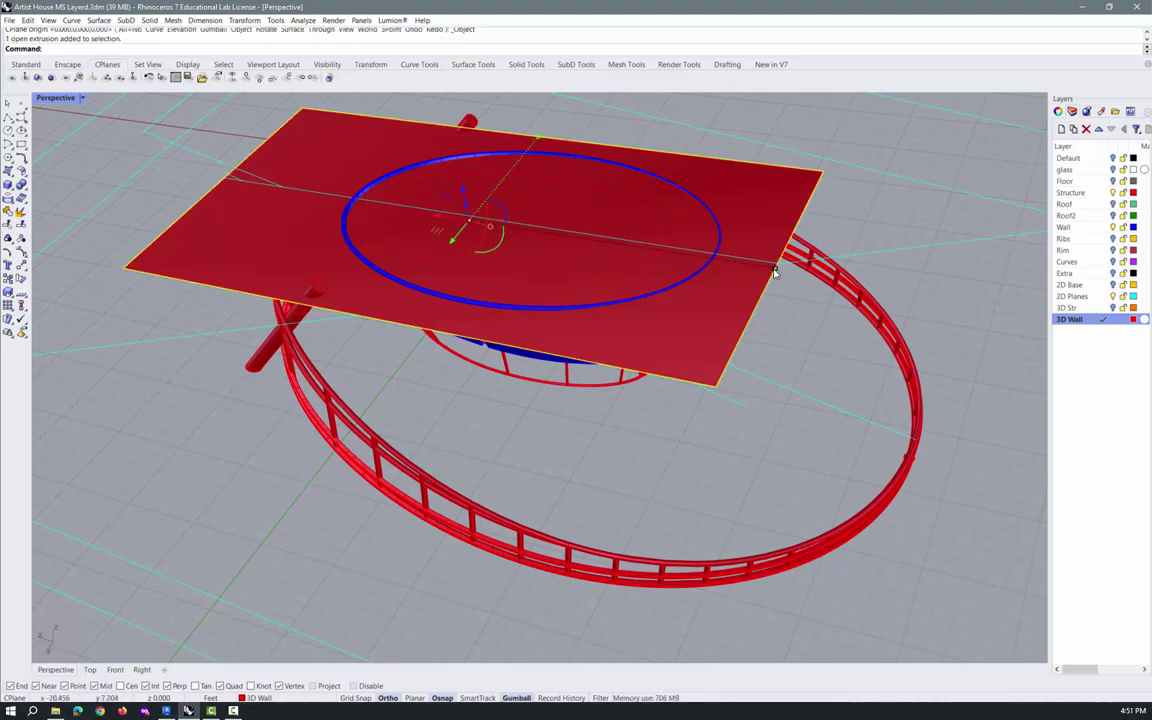
{"action": "left_click_drag", "start_coordinate": [775, 272], "coordinate": [742, 275]}
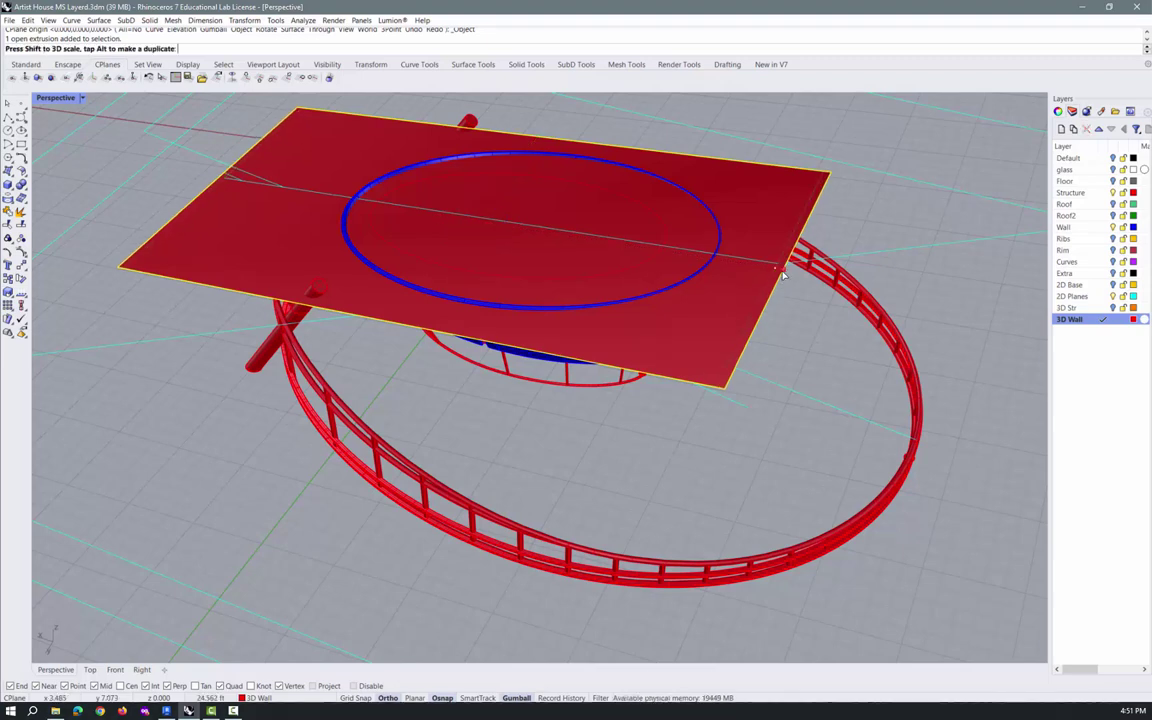
Enlarge the projected ellipse outward toward the wall rim
{"action": "left_click", "coordinate": [493, 278]}
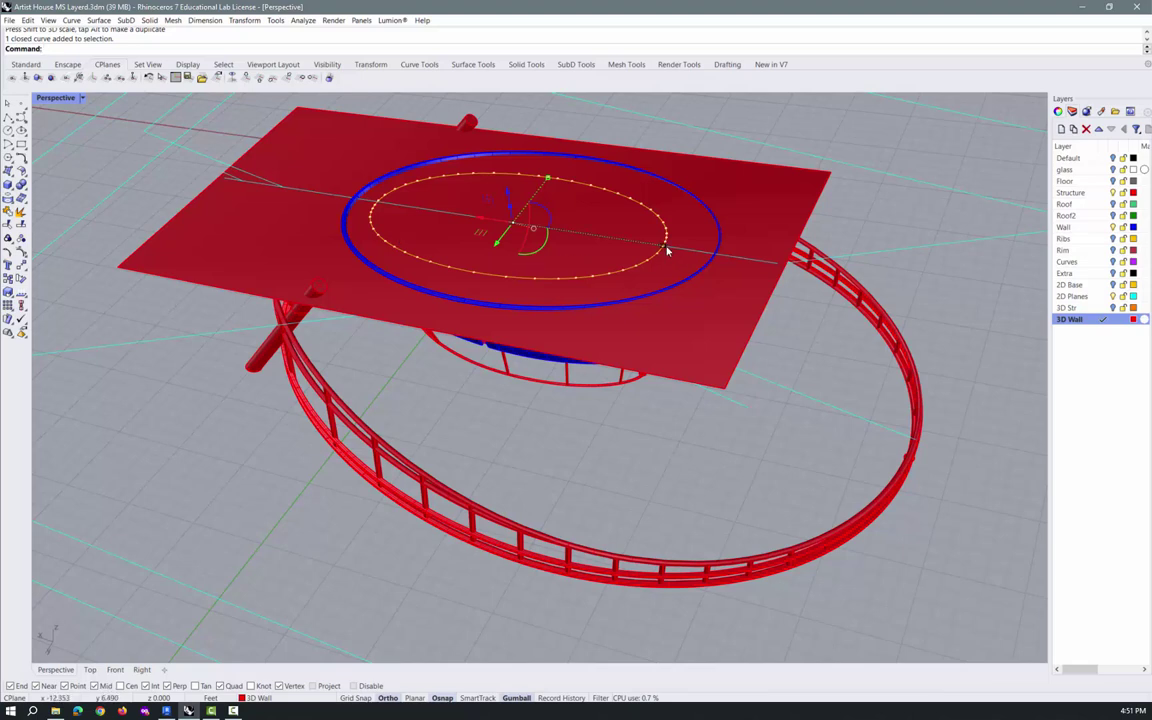
{"action": "left_click_drag", "start_coordinate": [667, 250], "coordinate": [711, 257]}
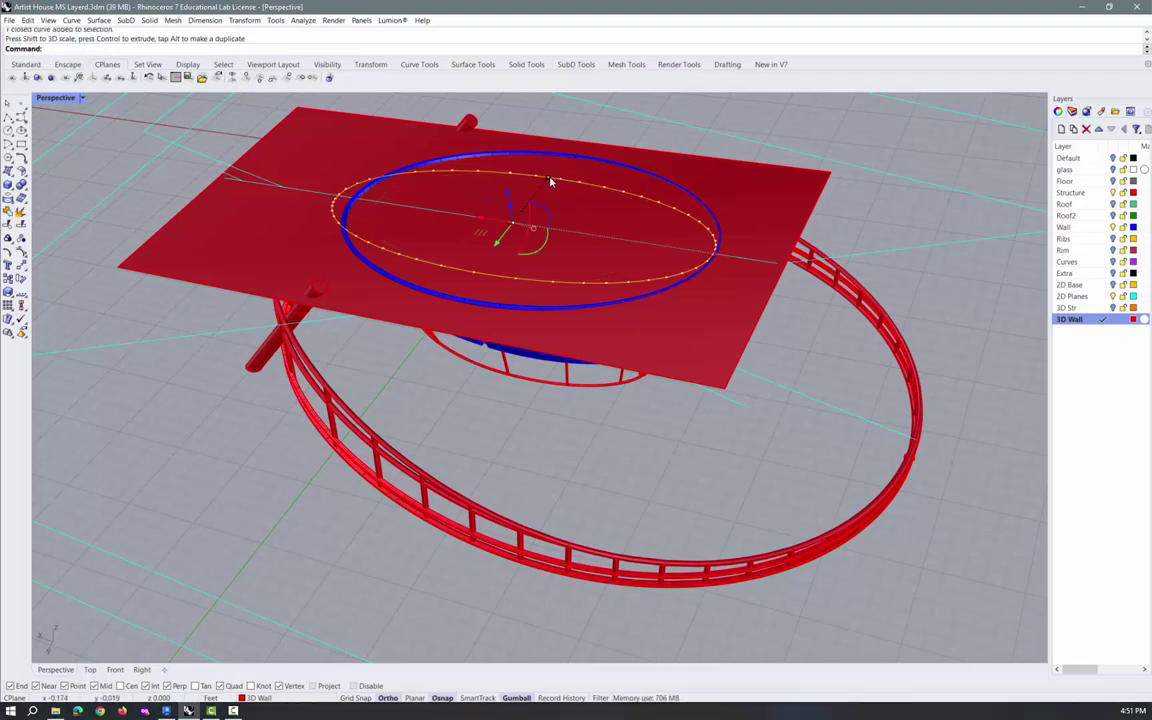
{"action": "left_click_drag", "start_coordinate": [550, 180], "coordinate": [565, 161]}
{"action": "left_click", "coordinate": [800, 146]}
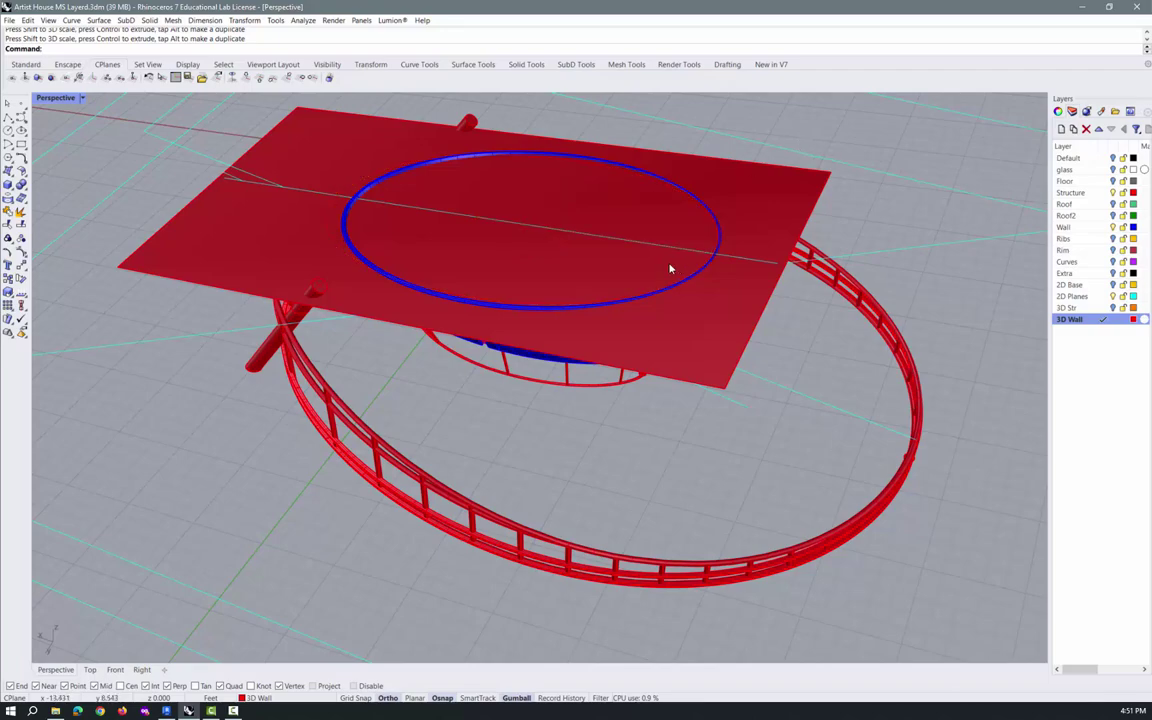
{"action": "right_click_drag", "start_coordinate": [663, 255], "coordinate": [717, 264]}
Shrink and shift the ellipse sideways so it sits right above the wall rim
{"action": "left_click", "coordinate": [262, 310]}
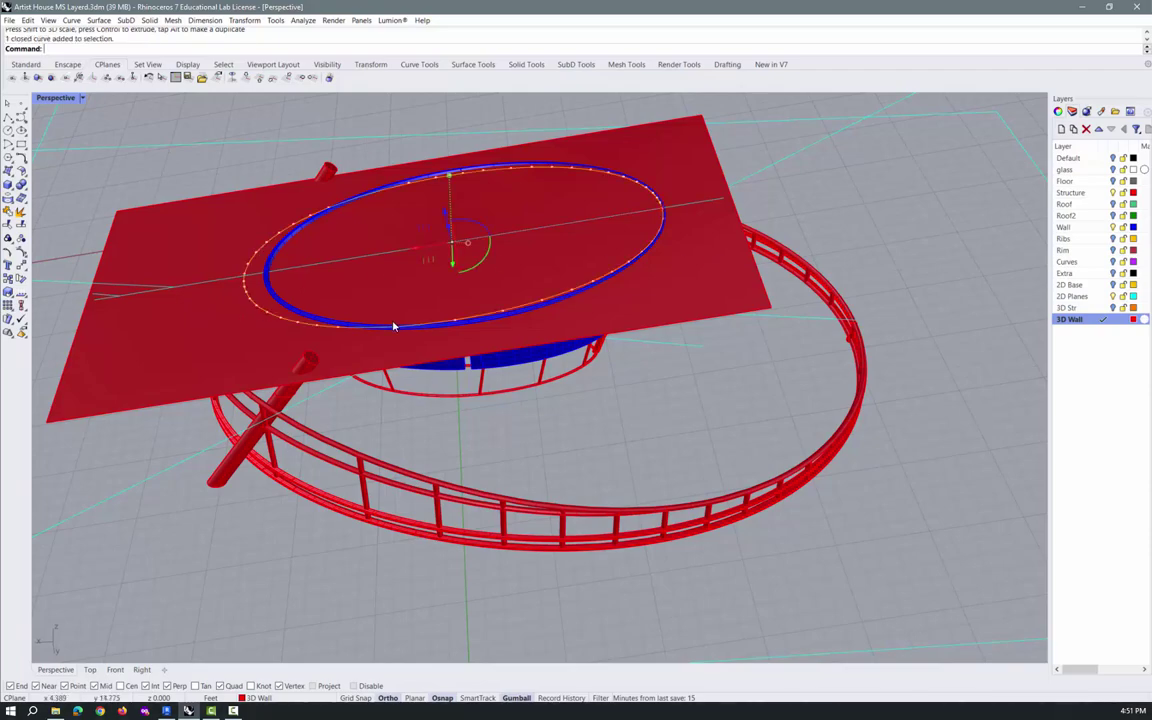
{"action": "mouse_move", "coordinate": [391, 316]}
{"action": "right_mouse_down"}
{"action": "mouse_move", "coordinate": [390, 255]}
{"action": "mouse_move", "coordinate": [388, 303]}
{"action": "right_mouse_up"}
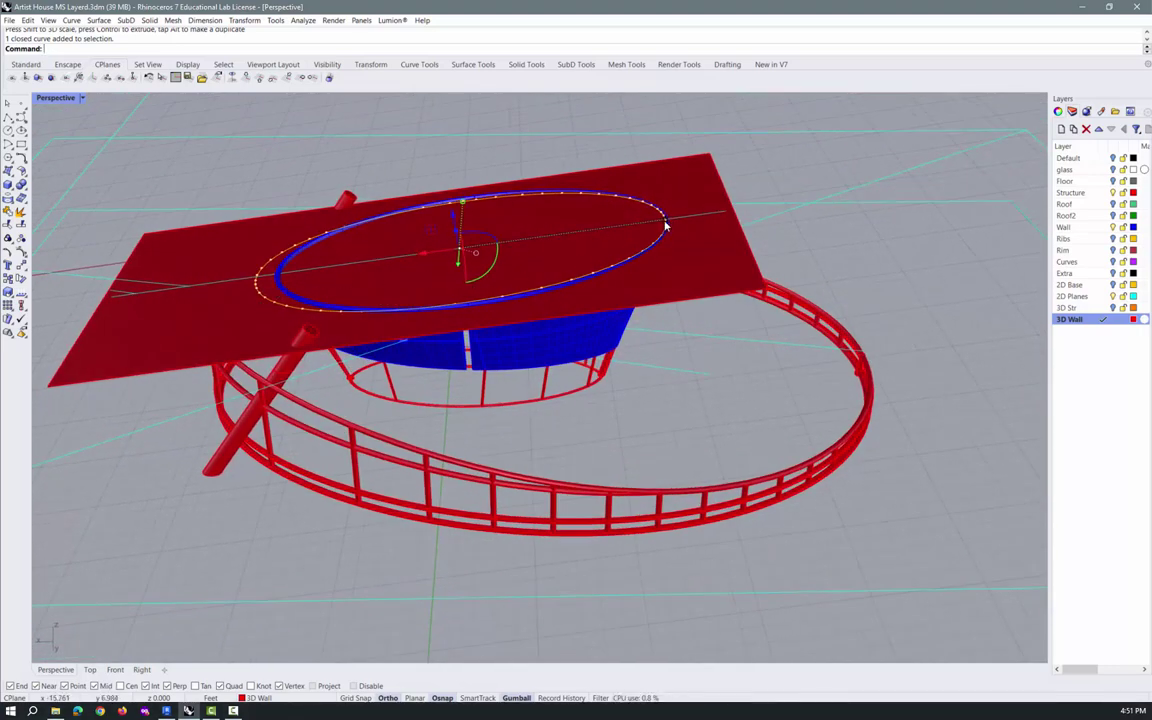
{"action": "left_click_drag", "start_coordinate": [667, 222], "coordinate": [657, 228]}
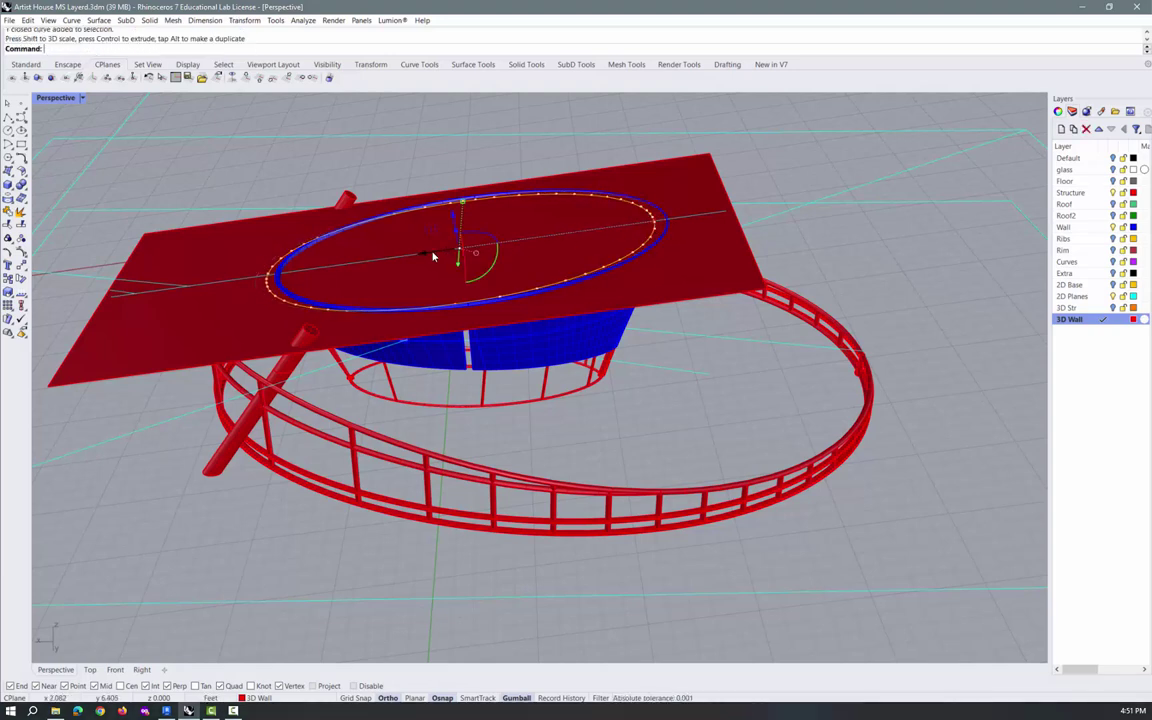
{"action": "left_click_drag", "start_coordinate": [437, 257], "coordinate": [446, 256]}
{"action": "key", "text": "Escape"}
{"action": "mouse_move", "coordinate": [748, 170]}
{"action": "right_mouse_down"}
{"action": "mouse_move", "coordinate": [728, 211]}
{"action": "mouse_move", "coordinate": [730, 171]}
{"action": "right_mouse_up"}
{"action": "left_click", "coordinate": [738, 163]}
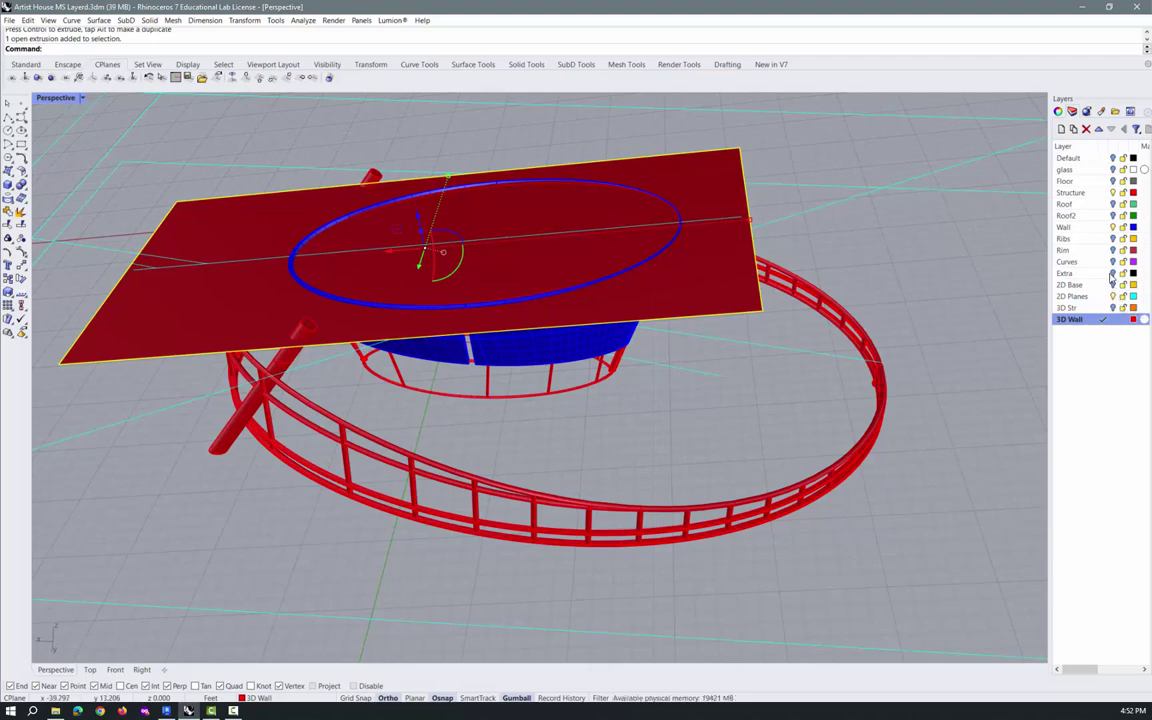
Move the sloped plane onto the hidden Extra layer
{"action": "right_click", "coordinate": [1075, 277]}
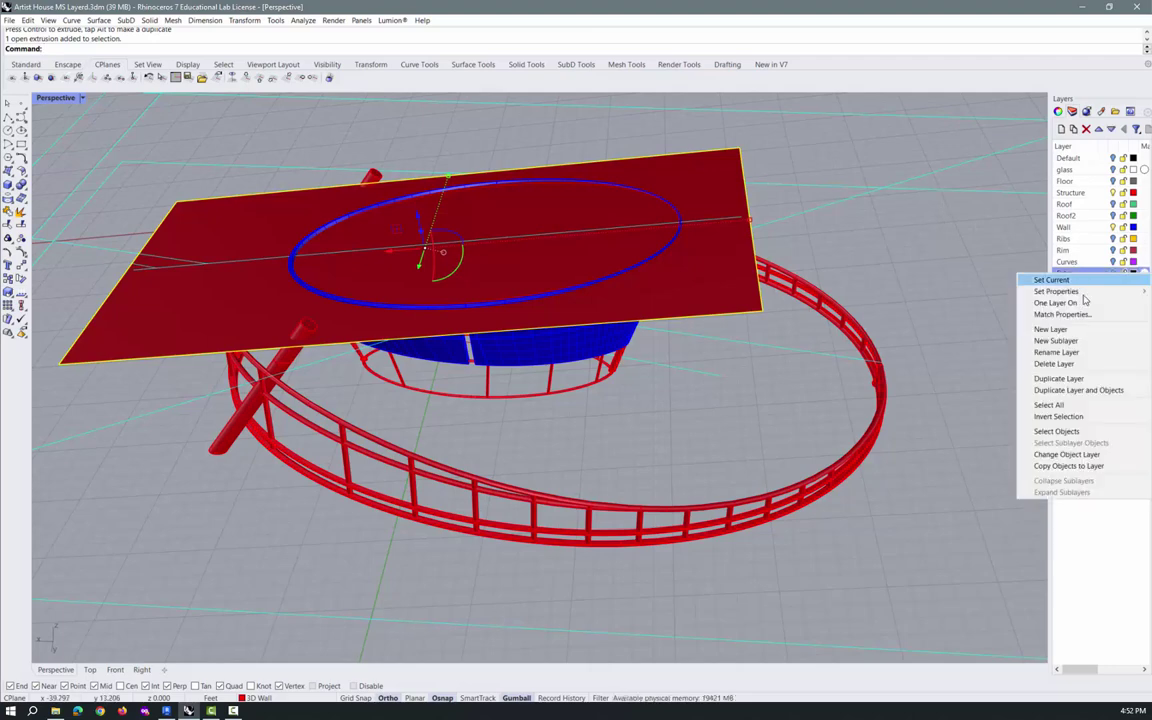
{"action": "left_click", "coordinate": [1088, 458]}
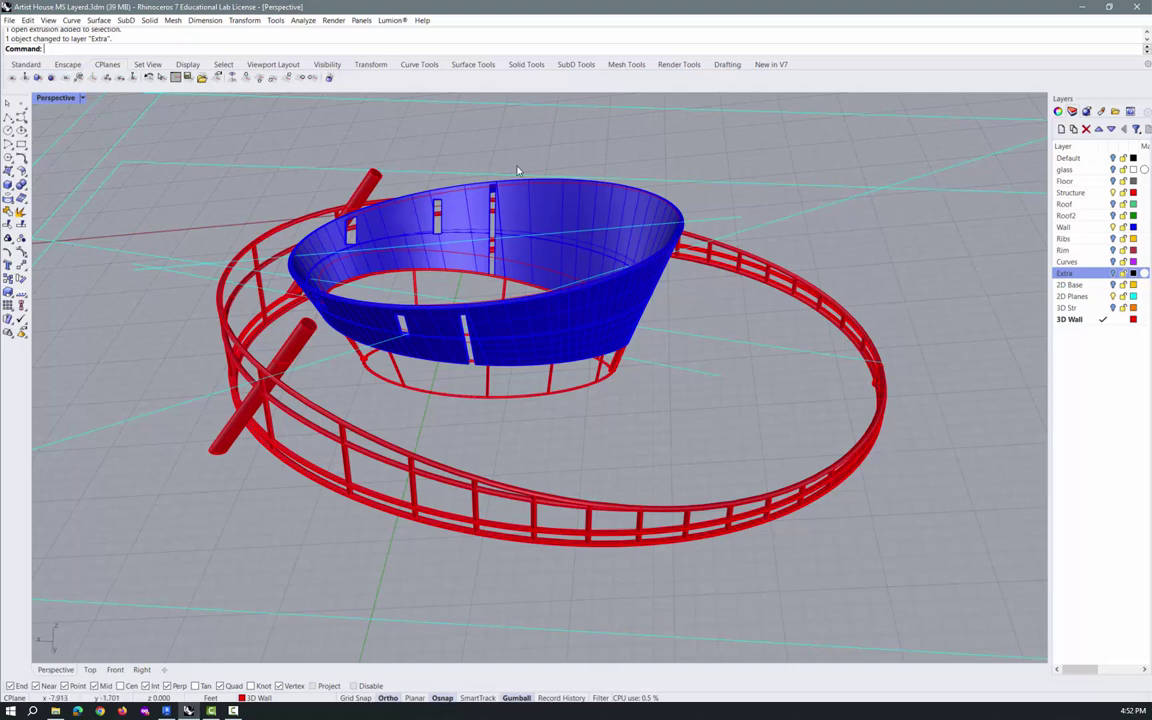
{"action": "left_click", "coordinate": [471, 192]}
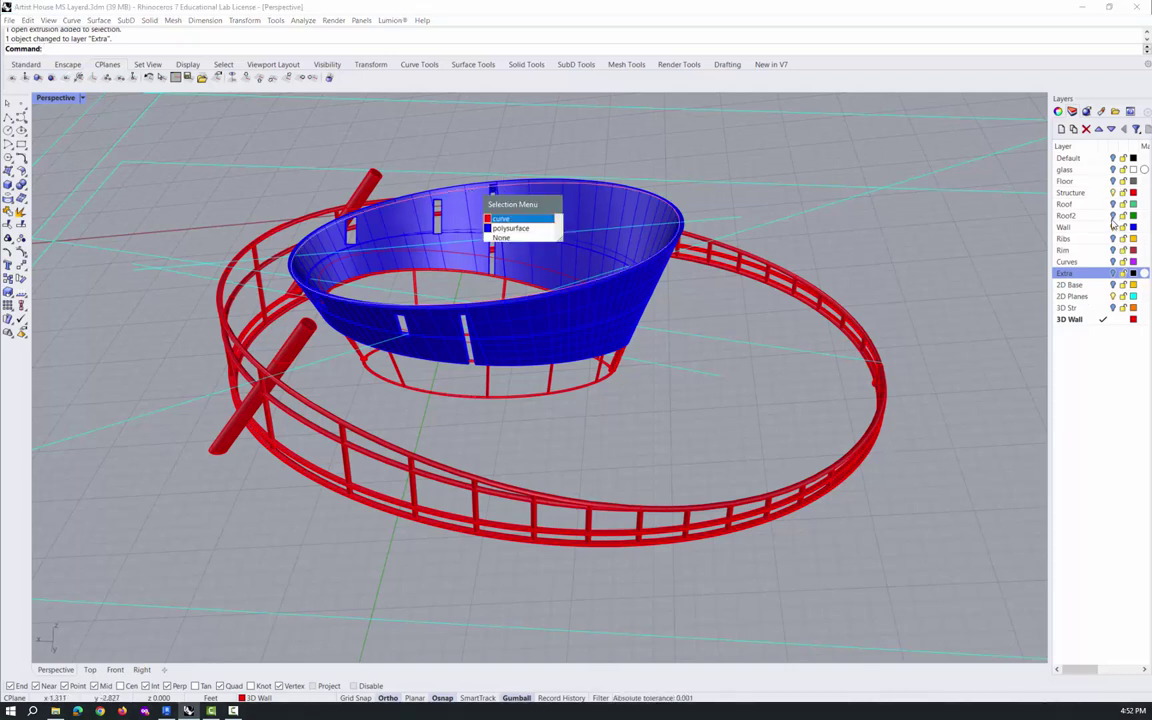
{"action": "left_click", "coordinate": [1113, 227]}
Turn off the Wall, 2D Planes and Structure layers and reset the CPlane to World Top
{"action": "left_click", "coordinate": [1113, 227]}
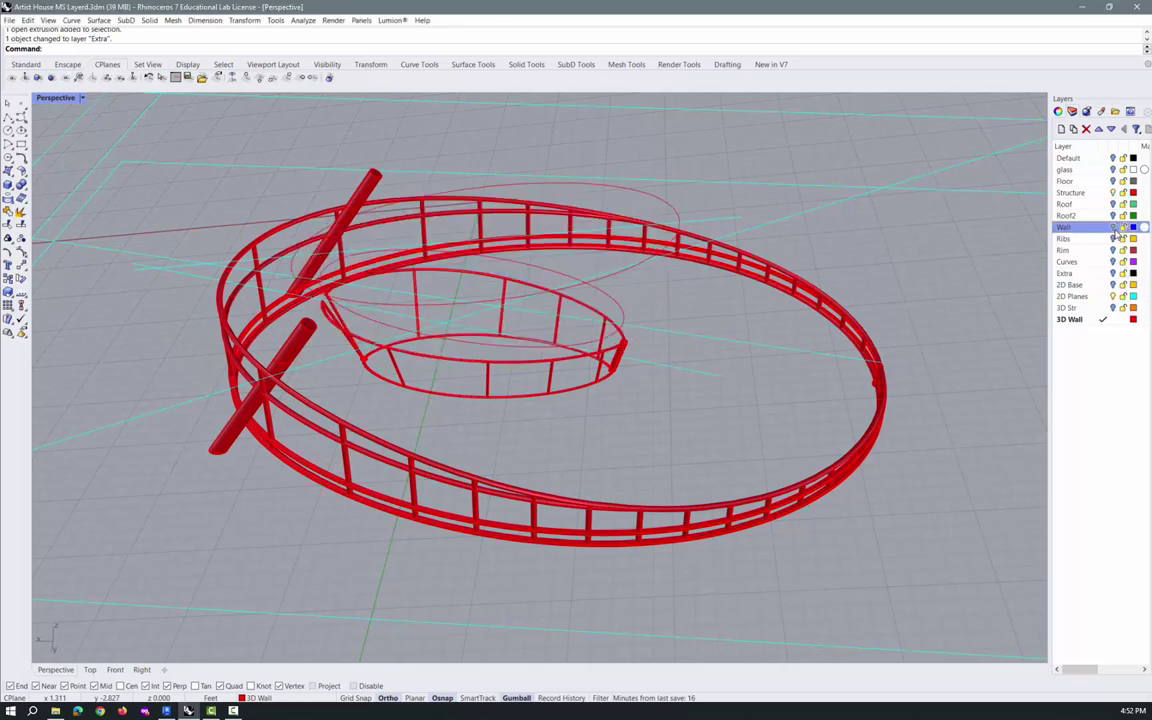
{"action": "left_click", "coordinate": [1113, 296]}
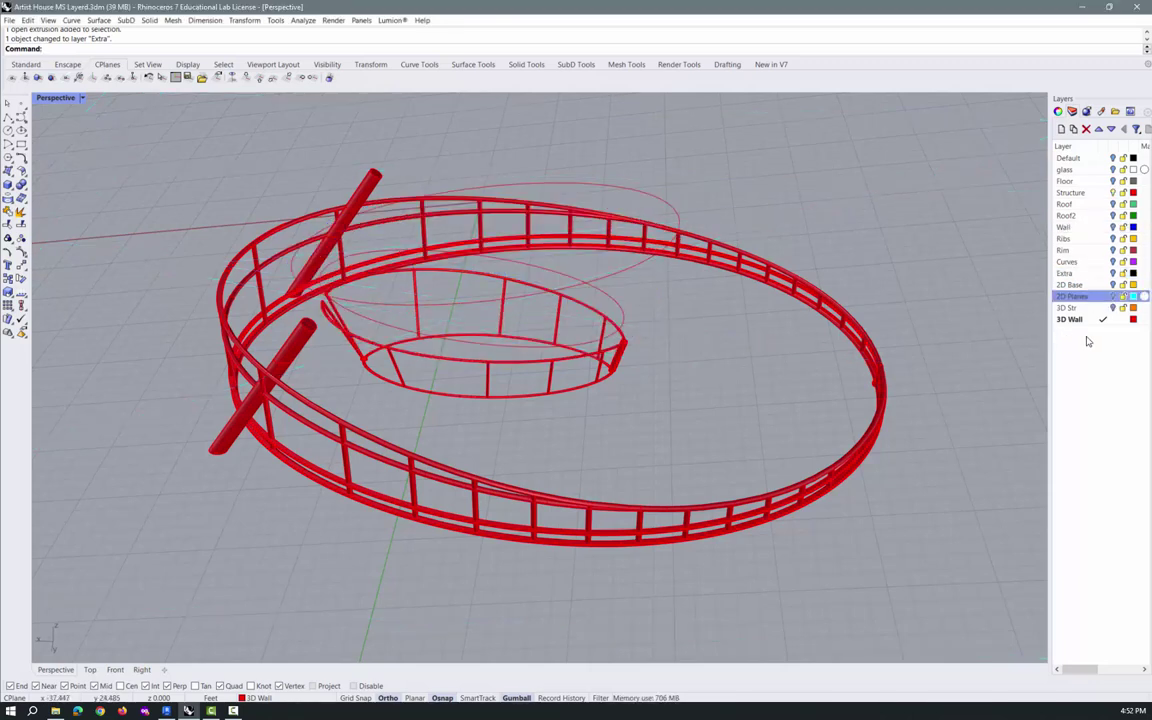
{"action": "left_click", "coordinate": [1113, 192]}
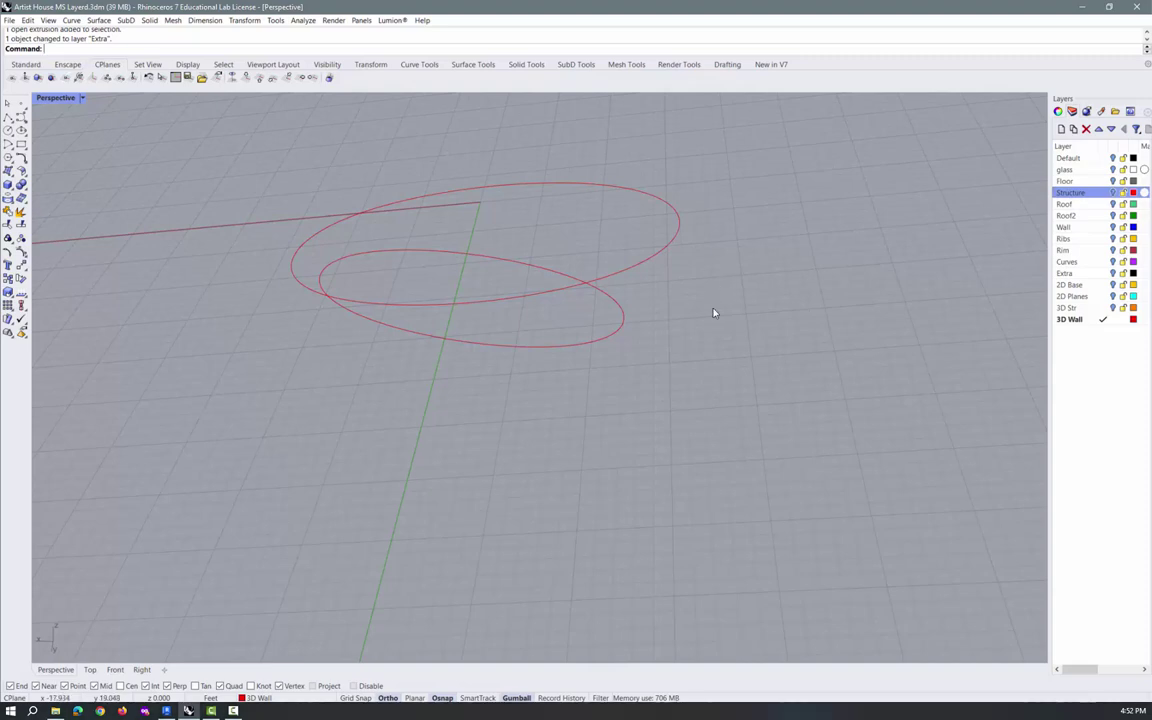
{"action": "mouse_move", "coordinate": [707, 298]}
{"action": "right_mouse_down"}
{"action": "mouse_move", "coordinate": [689, 242]}
{"action": "mouse_move", "coordinate": [771, 247]}
{"action": "mouse_move", "coordinate": [774, 280]}
{"action": "mouse_move", "coordinate": [717, 273]}
{"action": "mouse_move", "coordinate": [693, 246]}
{"action": "mouse_move", "coordinate": [717, 306]}
{"action": "mouse_move", "coordinate": [685, 303]}
{"action": "right_mouse_up"}
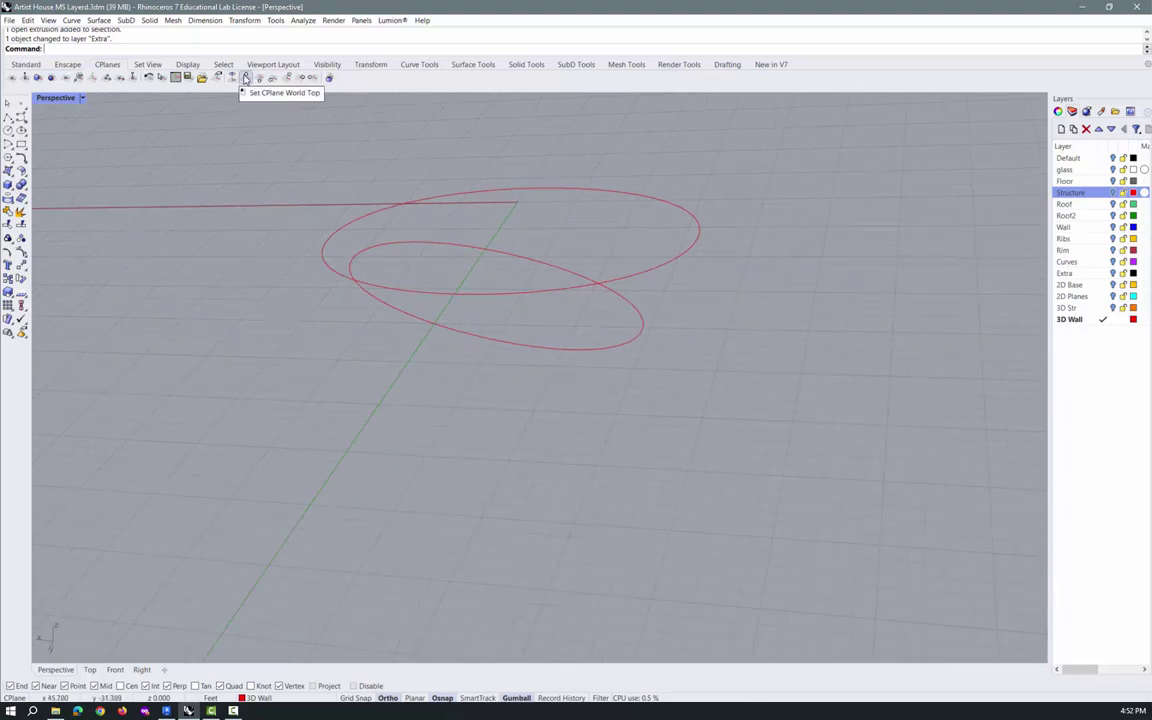
{"action": "left_click", "coordinate": [245, 79]}
Select both ellipse curves and Export Selected as AutoCAD Drawing (*.dwg)
{"action": "right_click_drag", "start_coordinate": [708, 404], "coordinate": [712, 352]}
{"action": "left_click", "coordinate": [603, 367]}
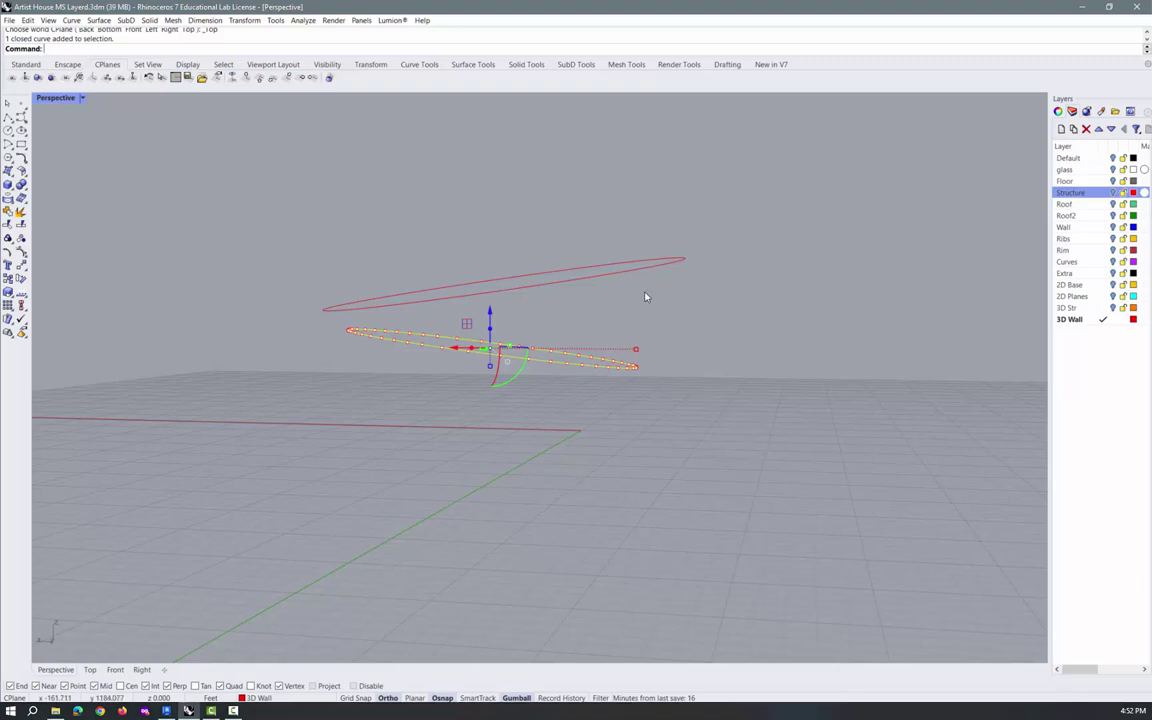
{"action": "left_click", "coordinate": [620, 268], "text": "shift"}
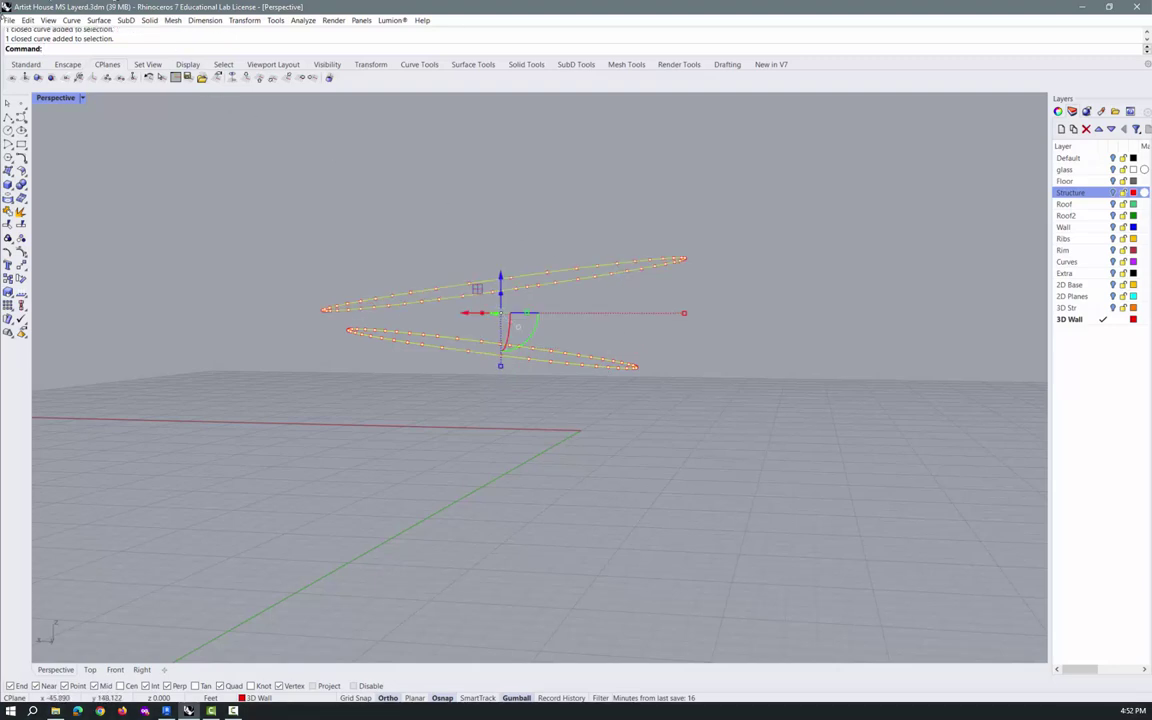
{"action": "left_click", "coordinate": [9, 20]}
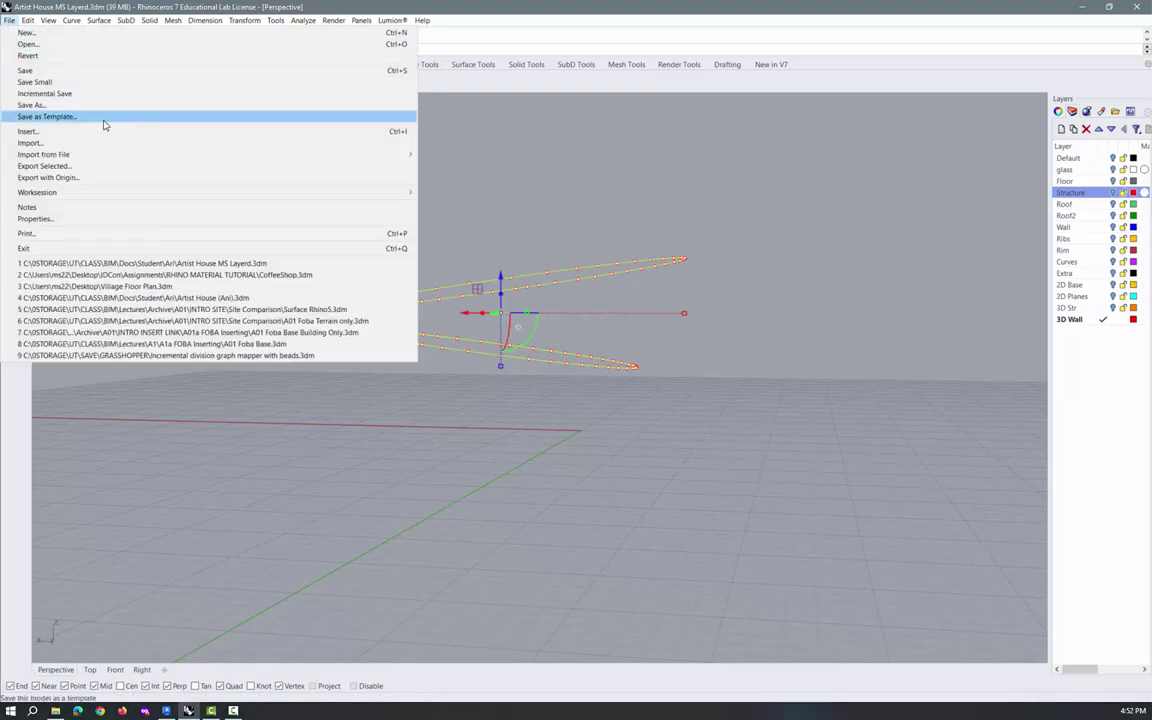
{"action": "left_click", "coordinate": [60, 166]}
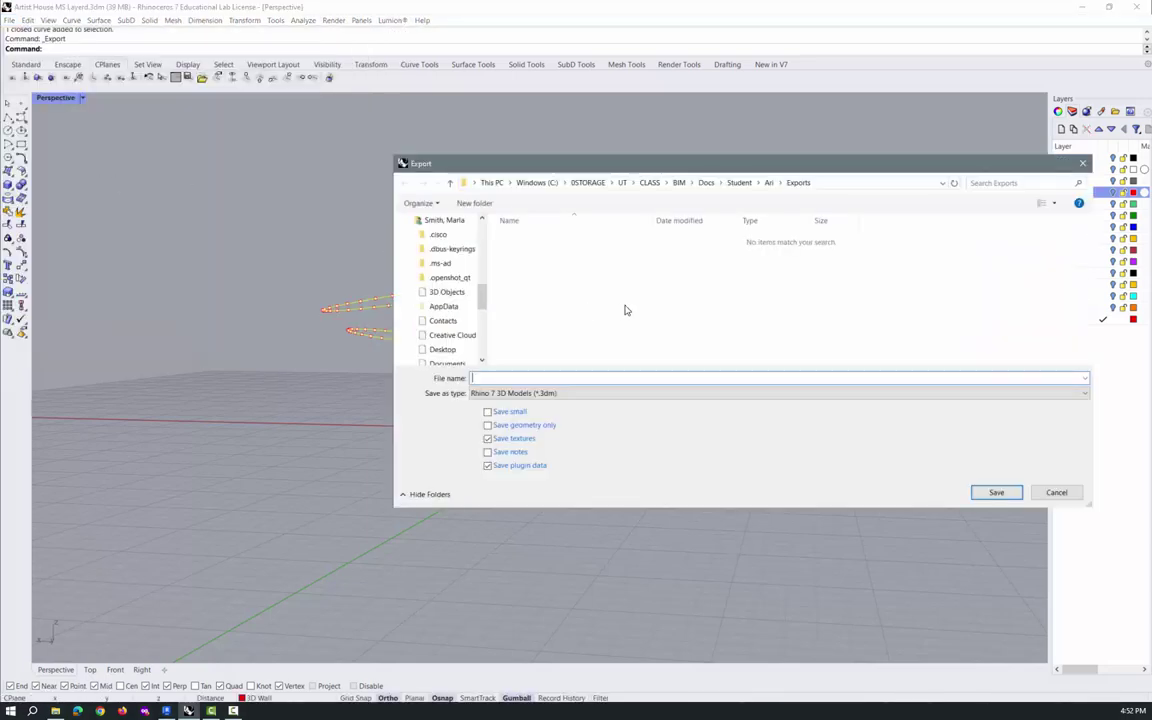
{"action": "left_click", "coordinate": [617, 393]}
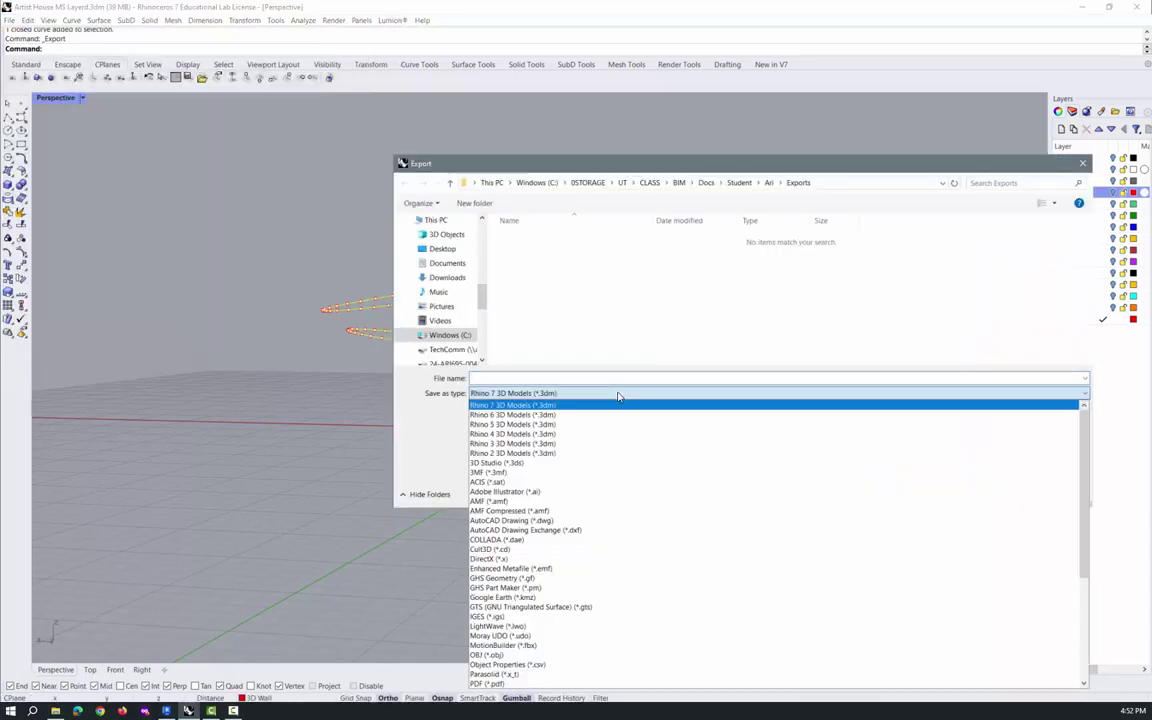
{"action": "left_click", "coordinate": [575, 520]}
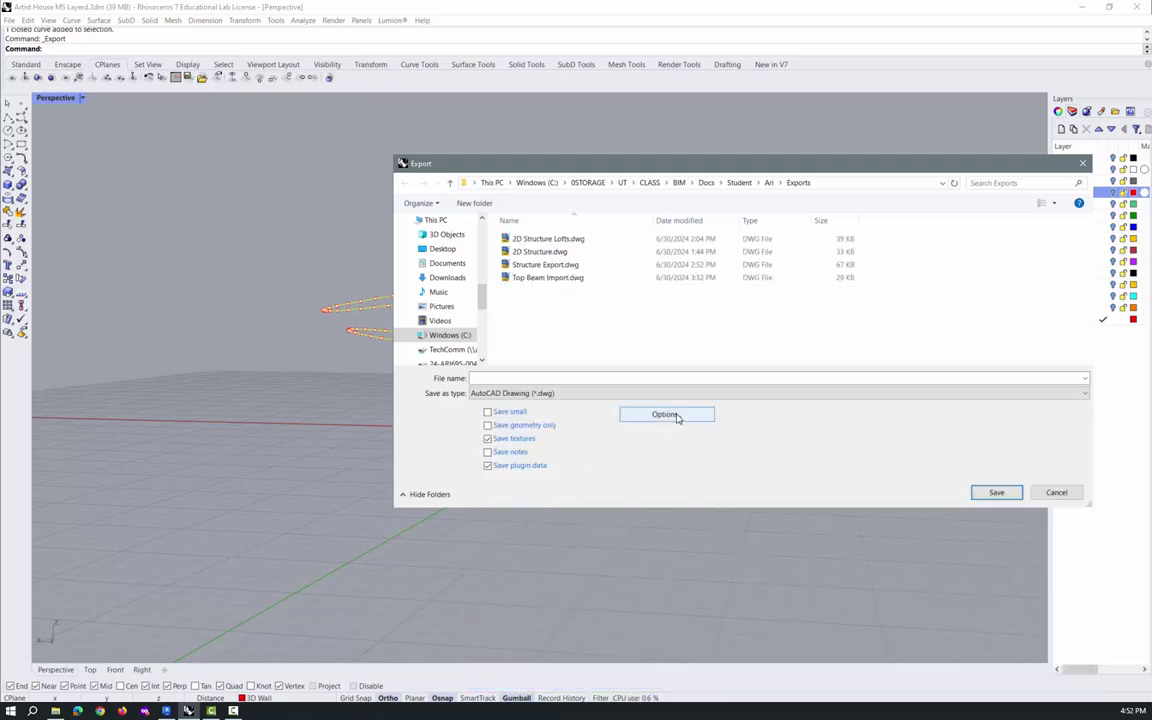
Name the export '2D Wall' and save it with the default DWG scheme
{"action": "left_click", "coordinate": [571, 377]}
{"action": "type", "text": "2"}
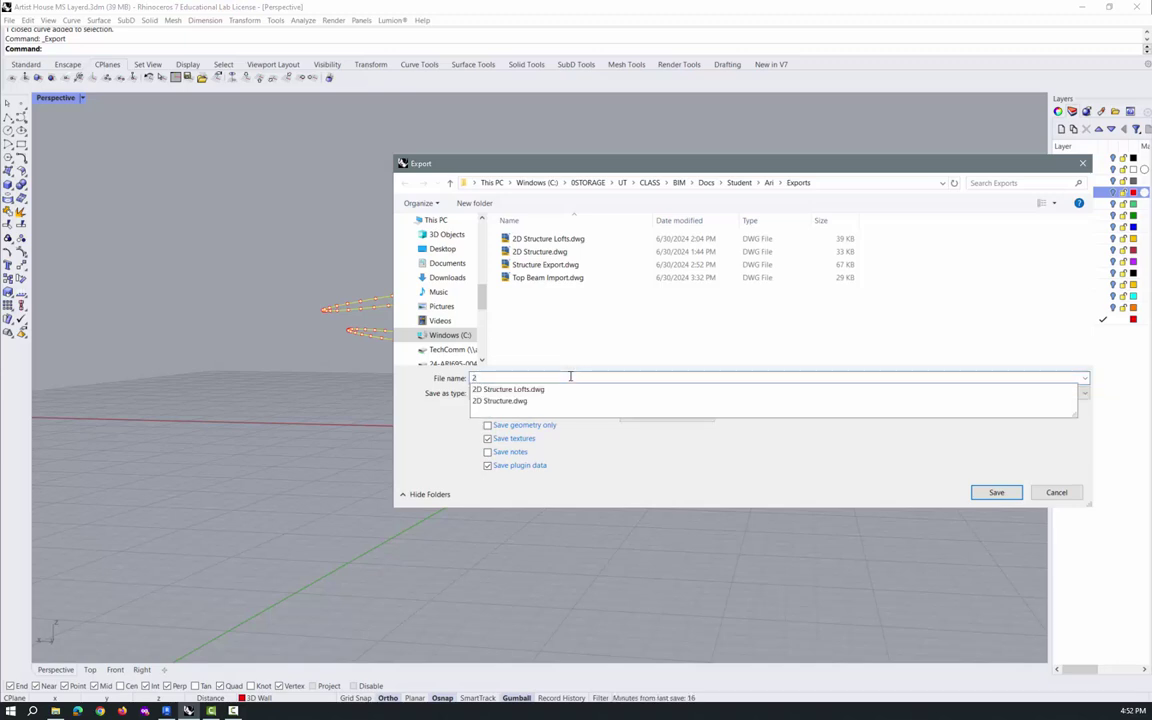
{"action": "type", "text": "D Wall"}
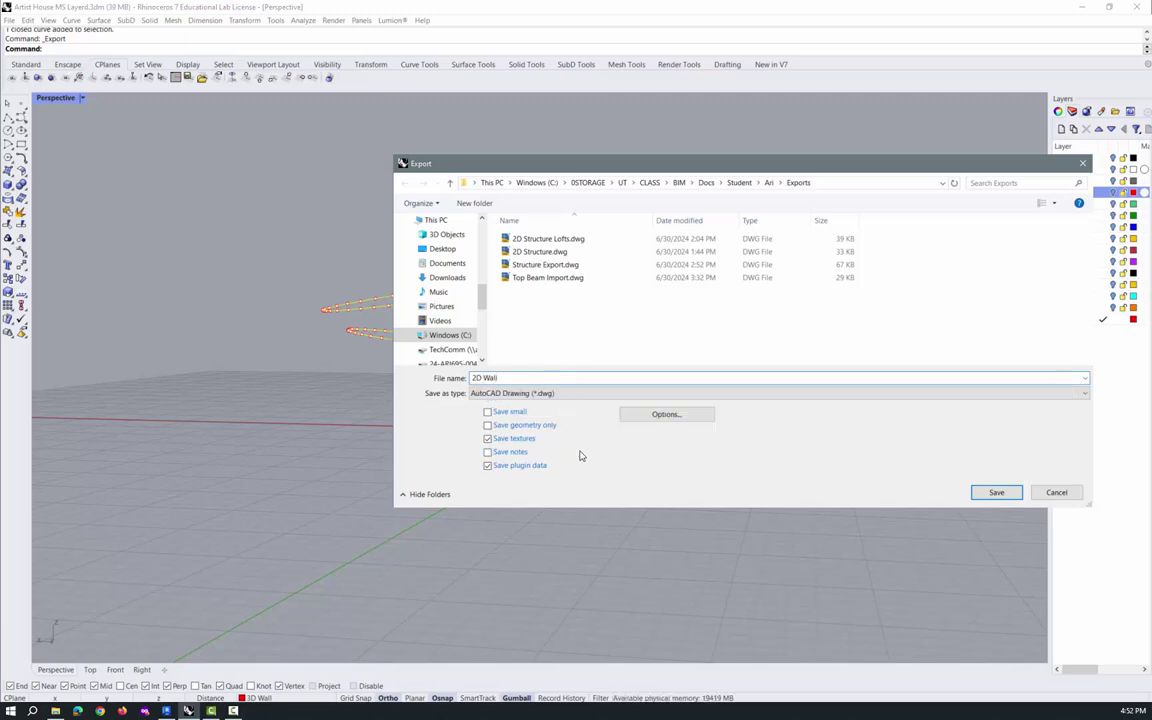
{"action": "left_click", "coordinate": [669, 416]}
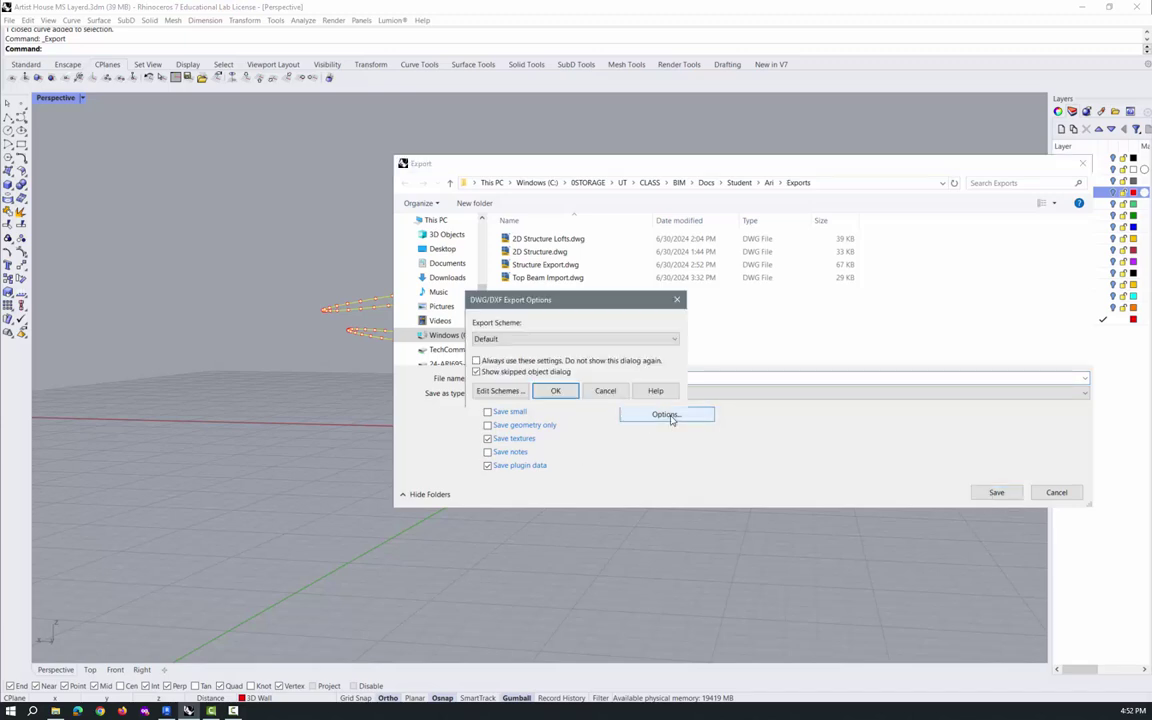
{"action": "left_click", "coordinate": [568, 394]}
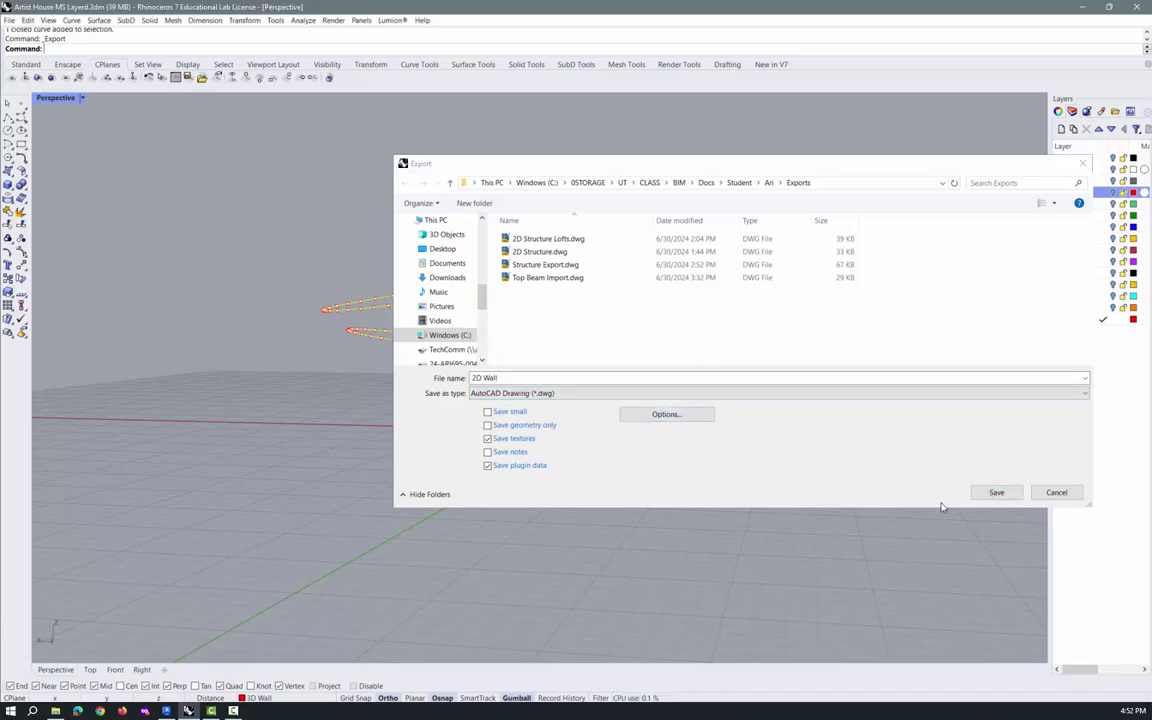
{"action": "left_click", "coordinate": [998, 493]}
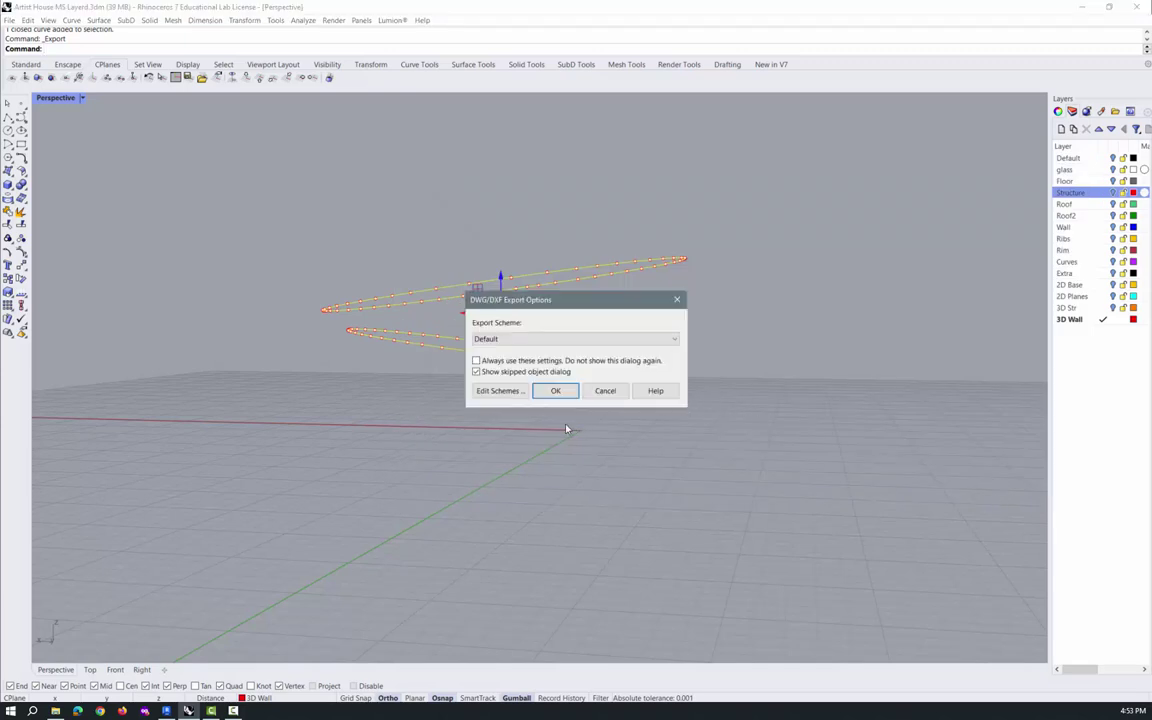
{"action": "left_click", "coordinate": [555, 390]}
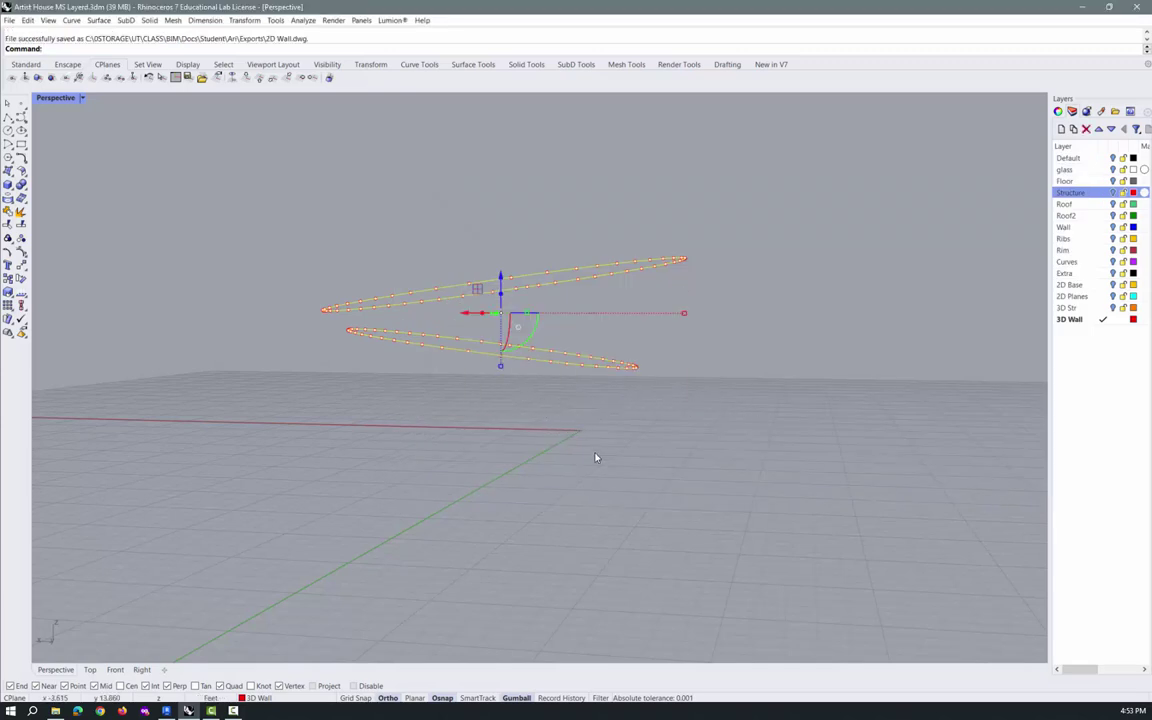
{"action": "key", "text": "Escape"}
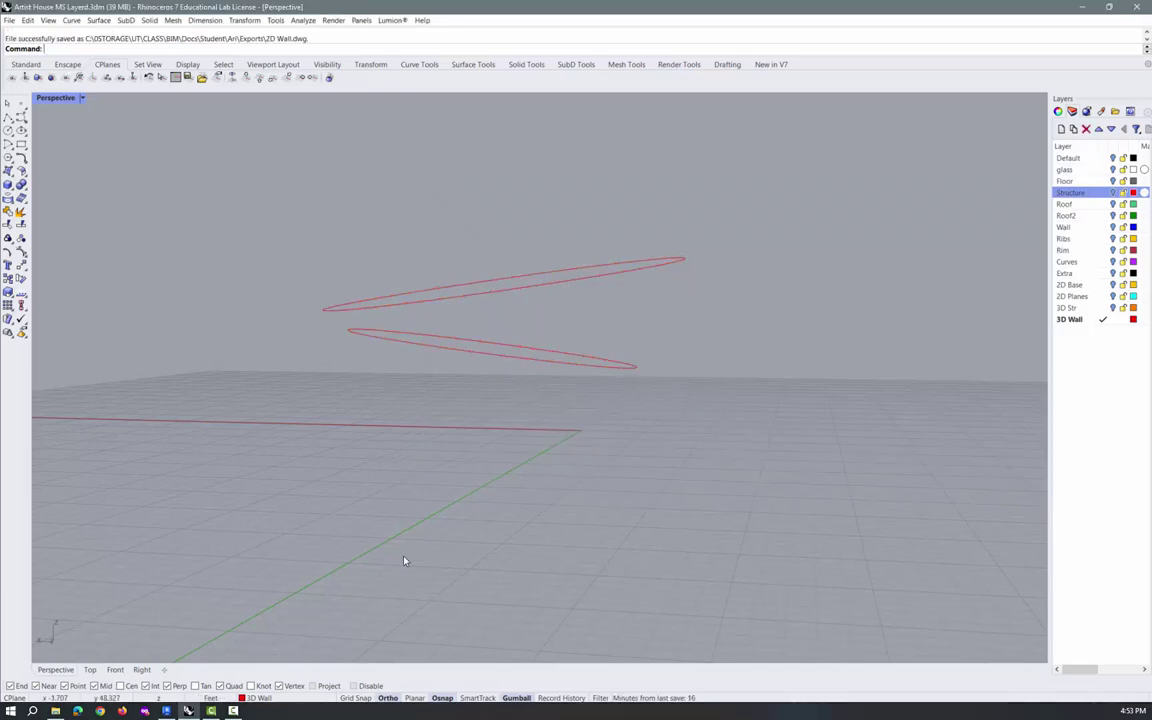
In Revit, start a Model In-Place family in the Mass category
{"action": "left_click", "coordinate": [168, 711]}
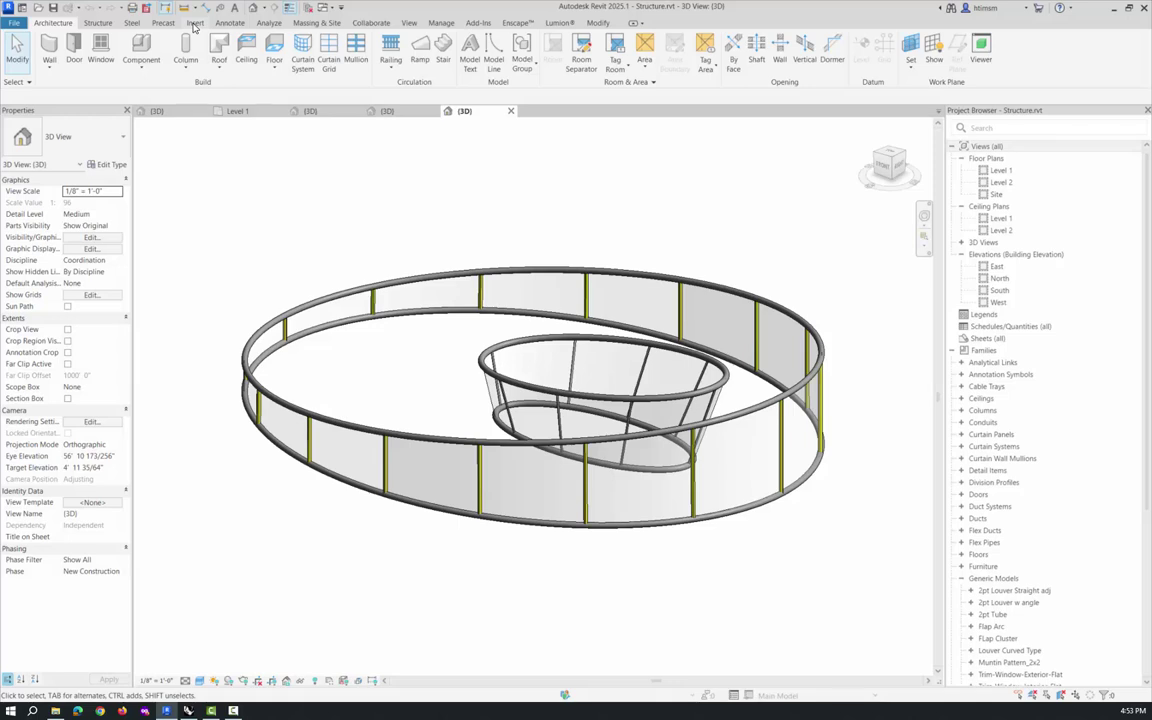
{"action": "left_click", "coordinate": [141, 62]}
{"action": "left_click", "coordinate": [147, 112]}
{"action": "left_click_drag", "start_coordinate": [356, 232], "coordinate": [353, 287]}
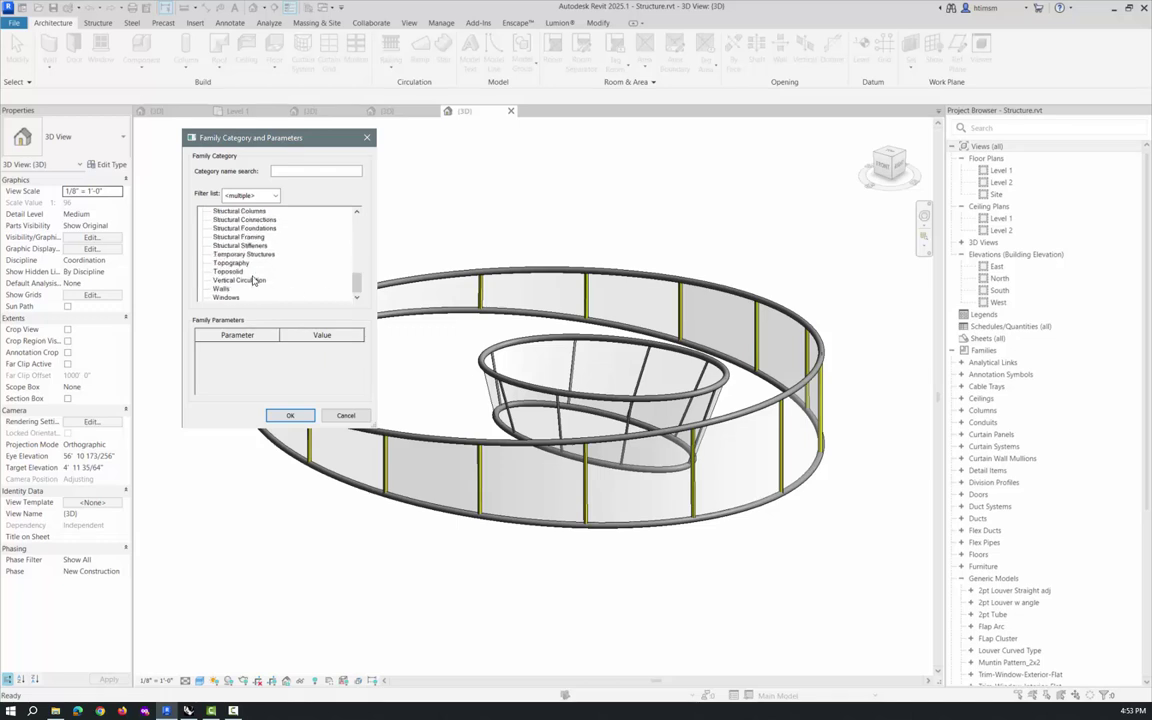
{"action": "scroll", "coordinate": [253, 262], "scroll_direction": "up", "scroll_amount": 1}
{"action": "scroll", "coordinate": [253, 262], "scroll_direction": "up", "scroll_amount": 3}
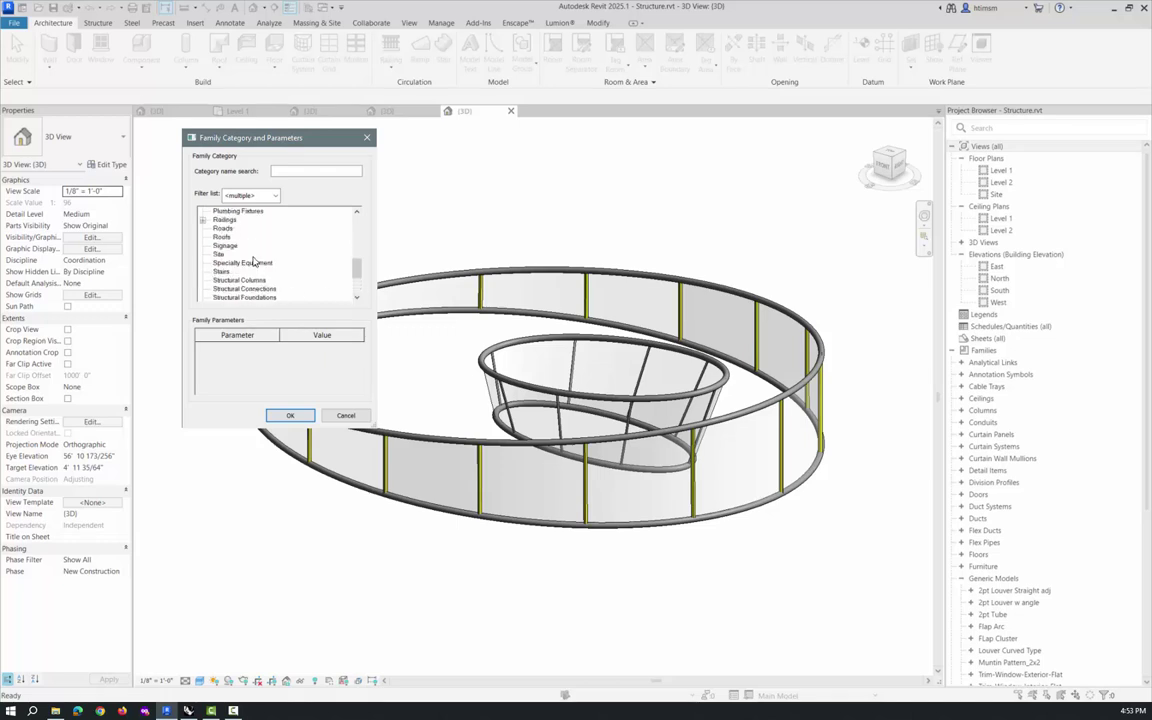
{"action": "scroll", "coordinate": [255, 258], "scroll_direction": "up", "scroll_amount": 4}
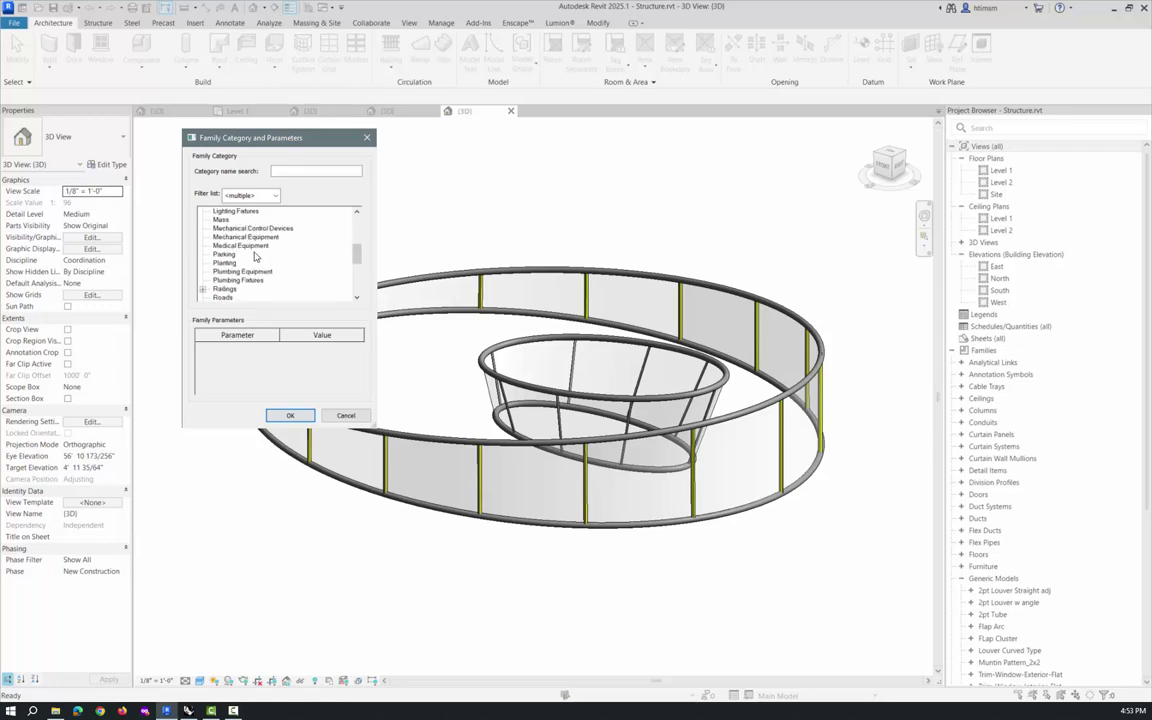
{"action": "left_click", "coordinate": [222, 229]}
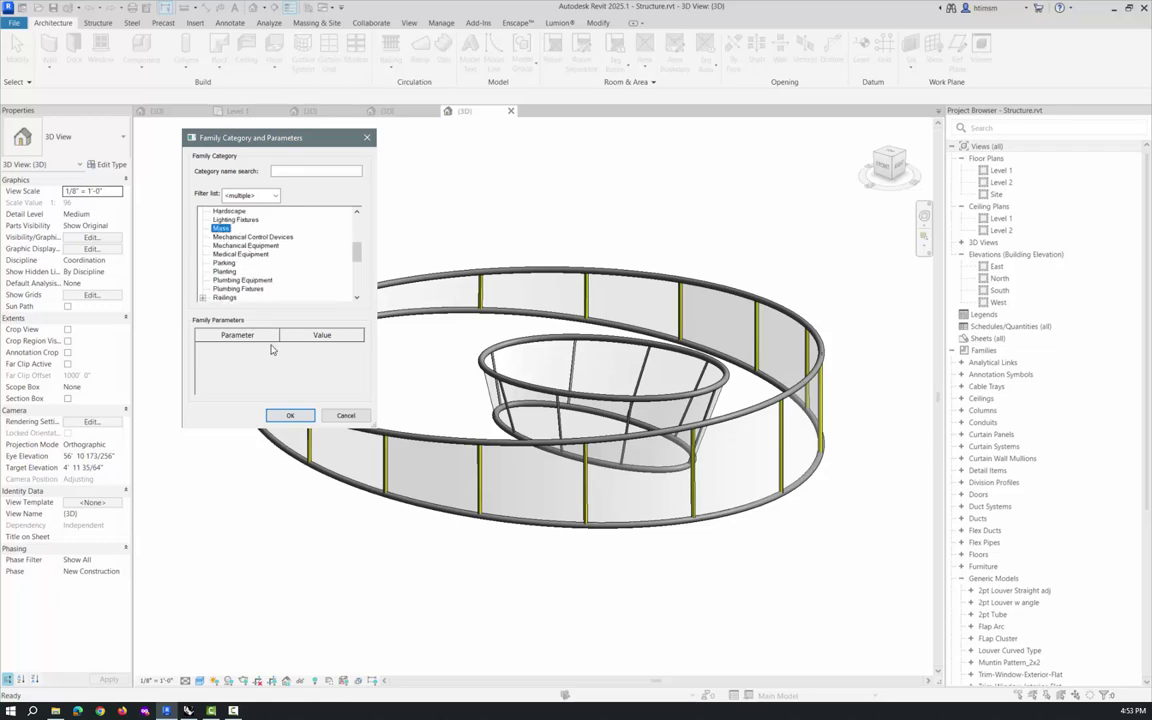
{"action": "left_click", "coordinate": [290, 415]}
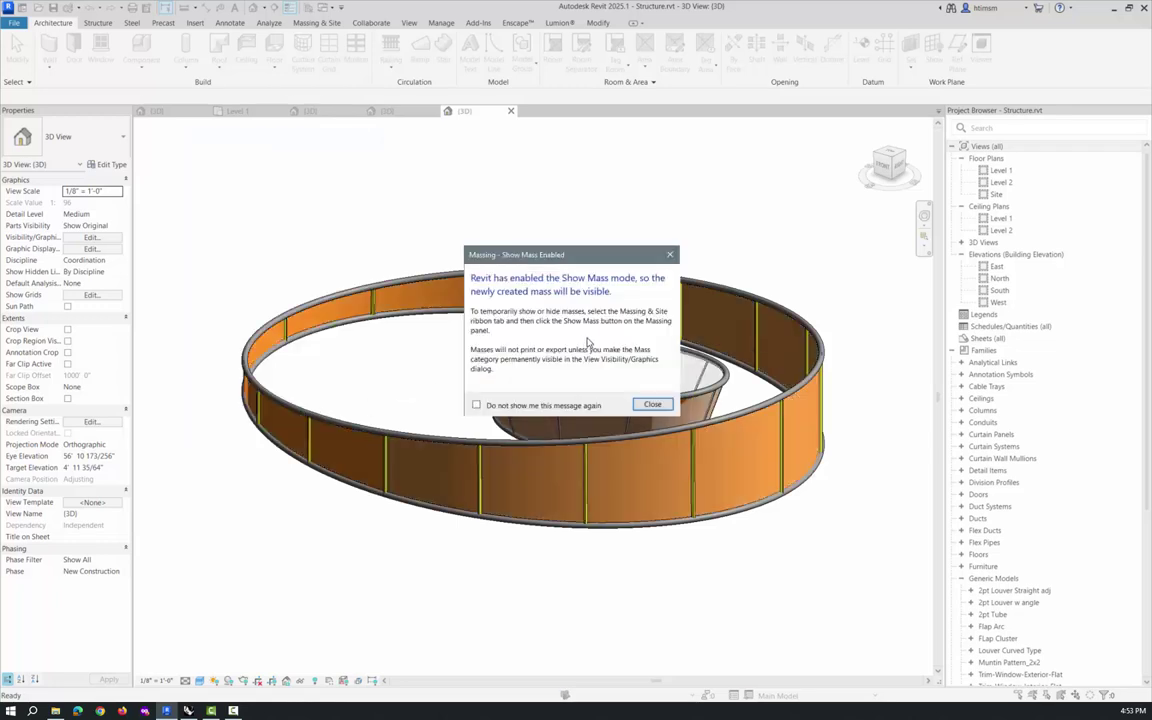
Dismiss the Show Mass notice and name the in-place mass 'Wall'
{"action": "left_click", "coordinate": [652, 404]}
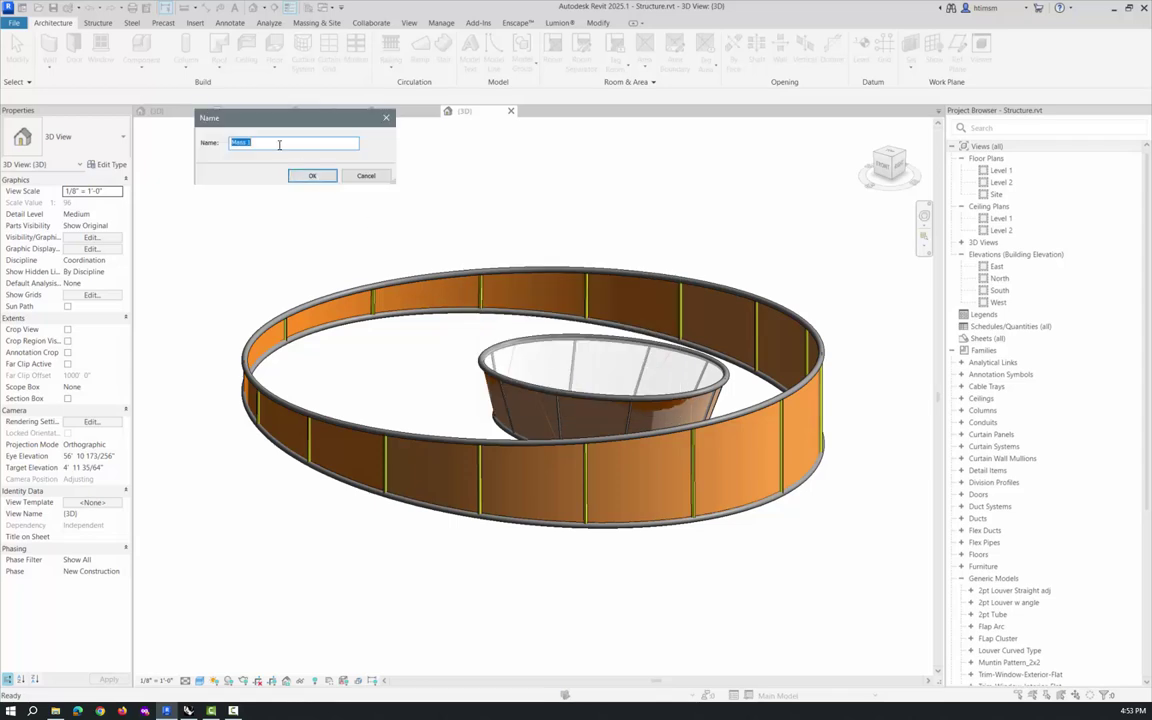
{"action": "type", "text": "Wall"}
{"action": "key", "text": "Return"}
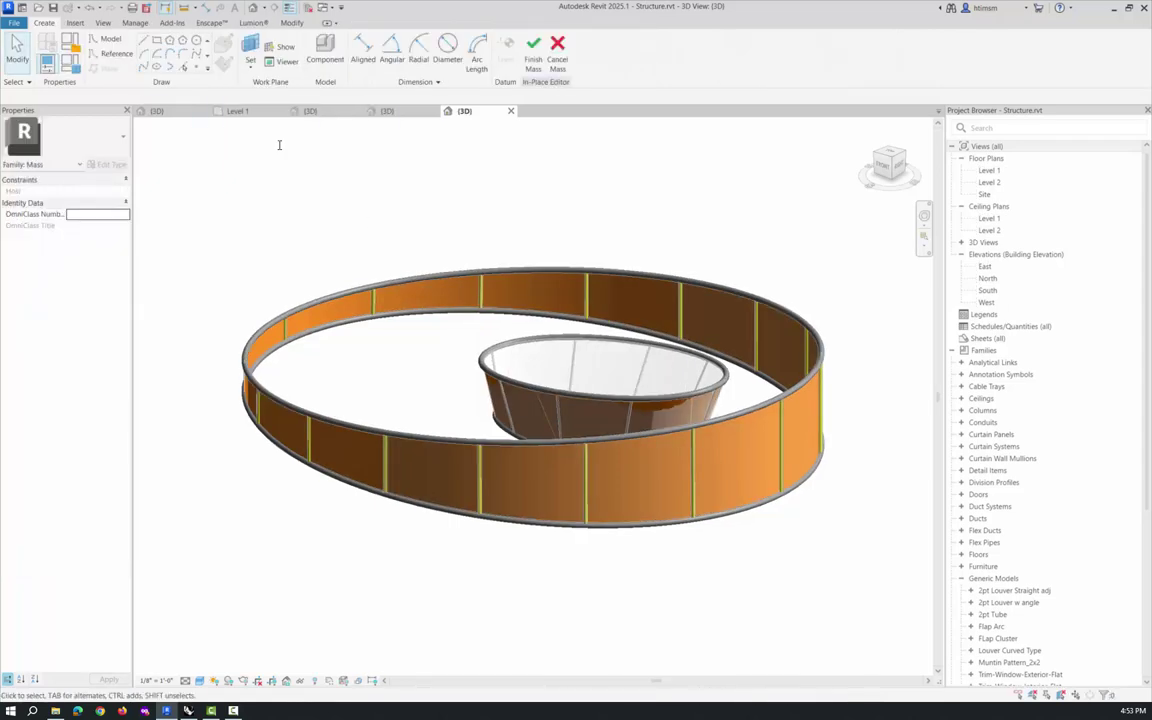
Import CAD file 2D Wall.dwg from the Exports folder on the 8STORAGE drive
{"action": "left_click", "coordinate": [75, 24]}
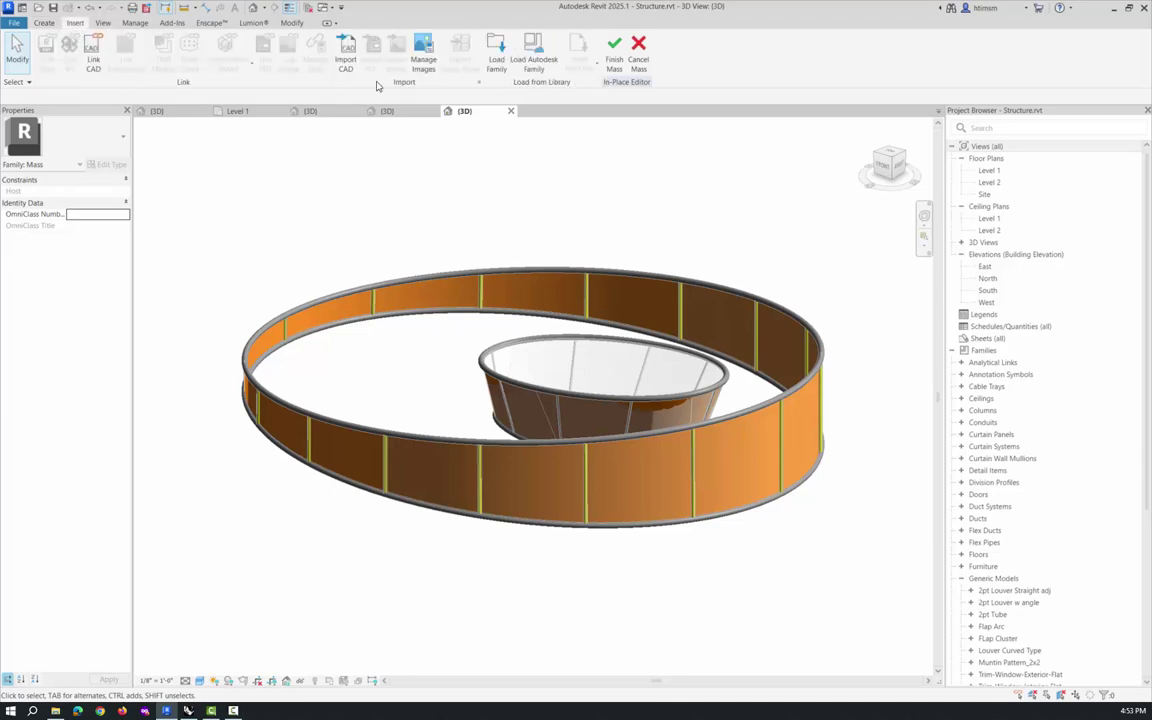
{"action": "left_click", "coordinate": [345, 50]}
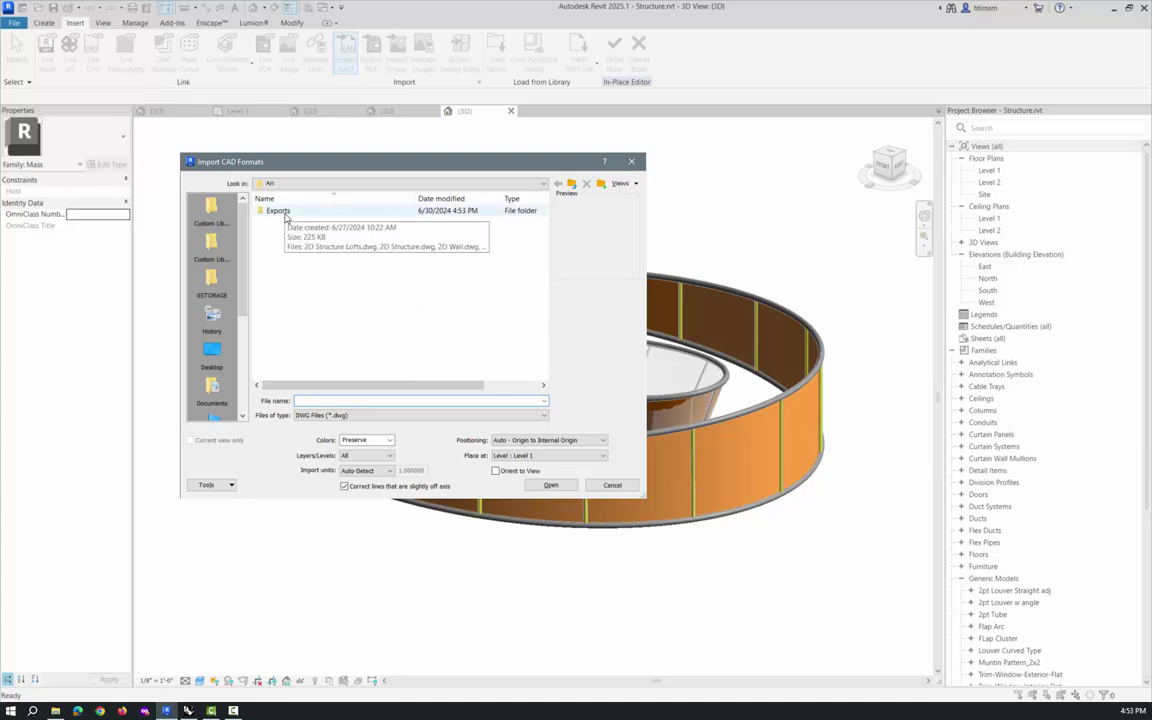
{"action": "left_click", "coordinate": [211, 283]}
{"action": "double_click", "coordinate": [275, 235]}
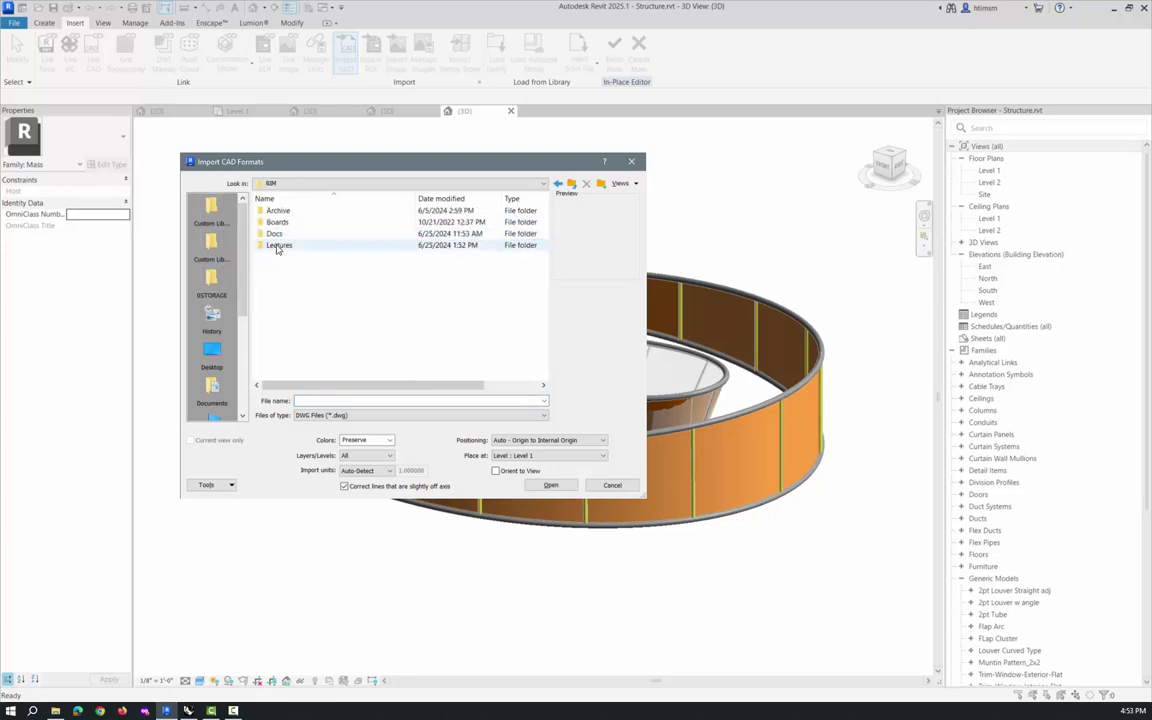
{"action": "double_click", "coordinate": [275, 234]}
{"action": "double_click", "coordinate": [278, 210]}
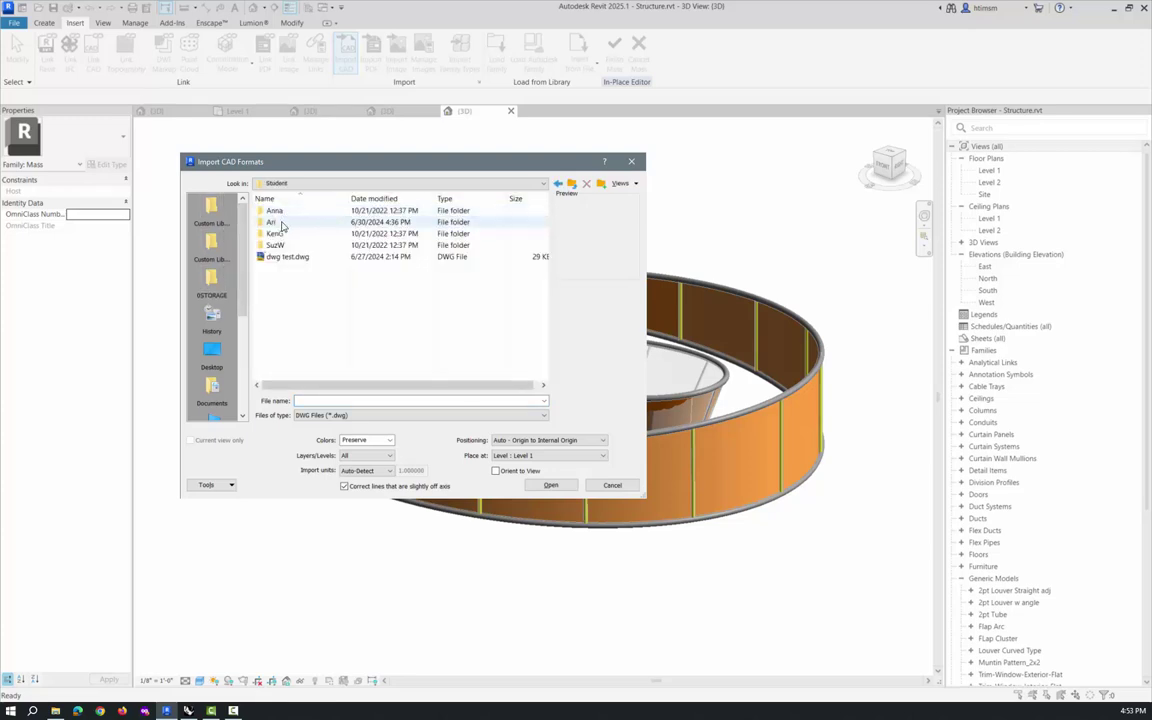
{"action": "double_click", "coordinate": [272, 223]}
{"action": "double_click", "coordinate": [278, 211]}
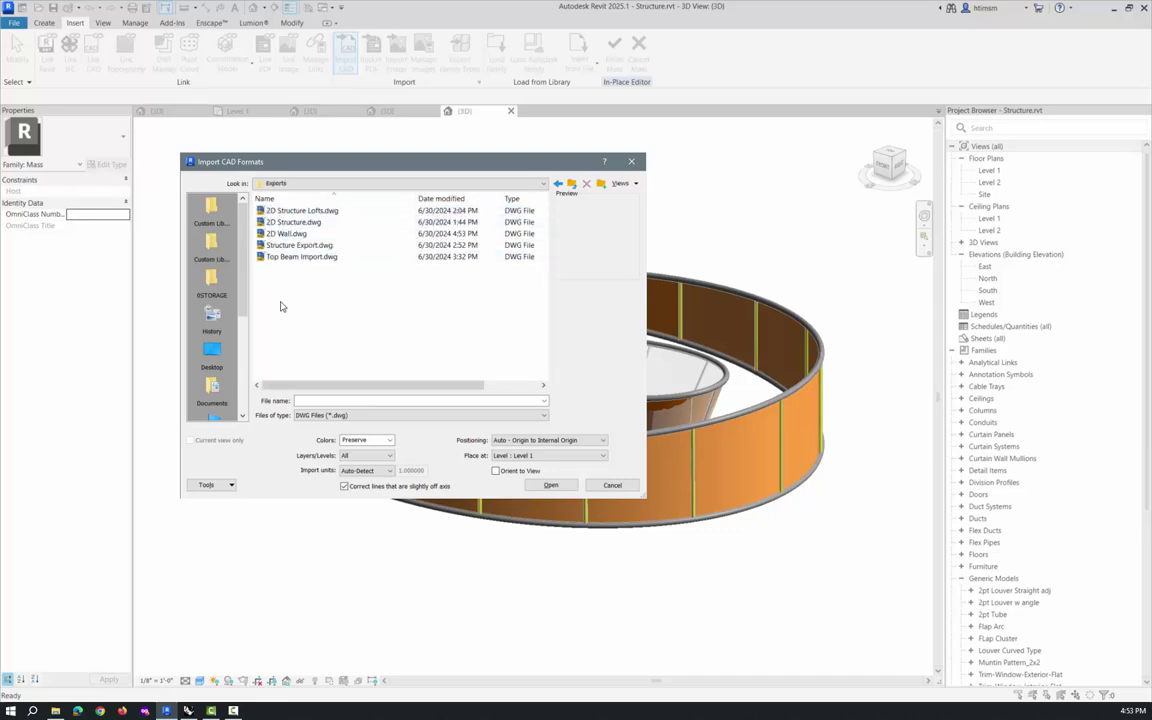
{"action": "left_click", "coordinate": [275, 233]}
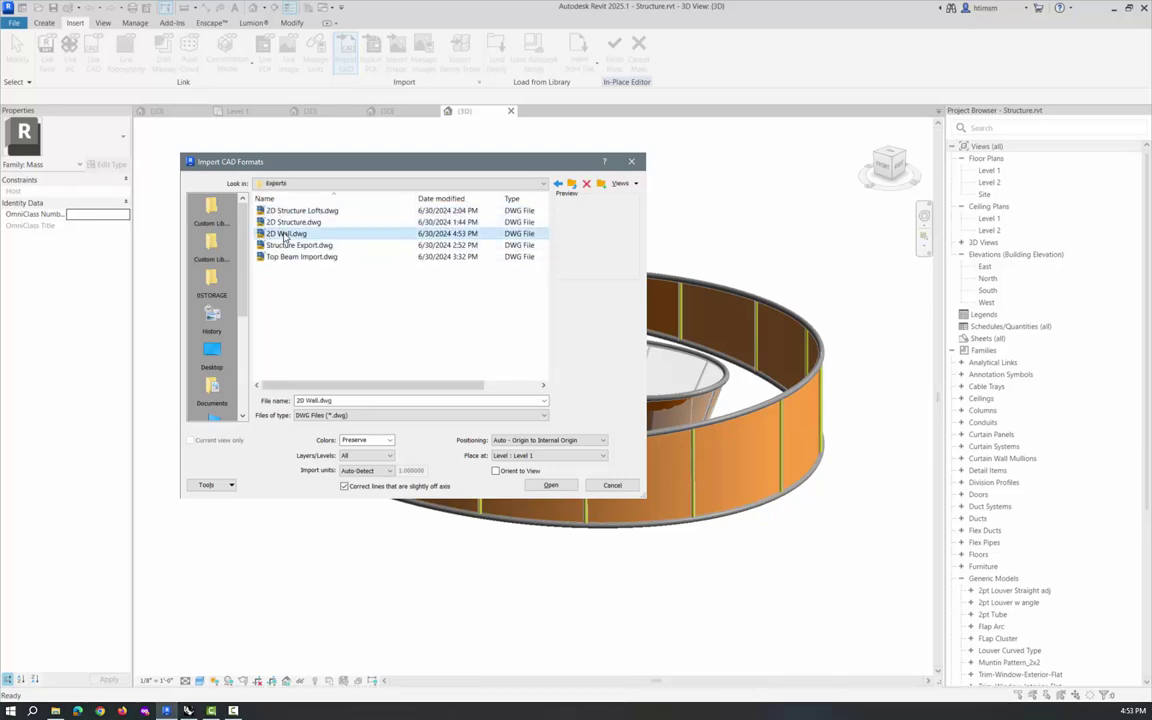
{"action": "left_click", "coordinate": [550, 486]}
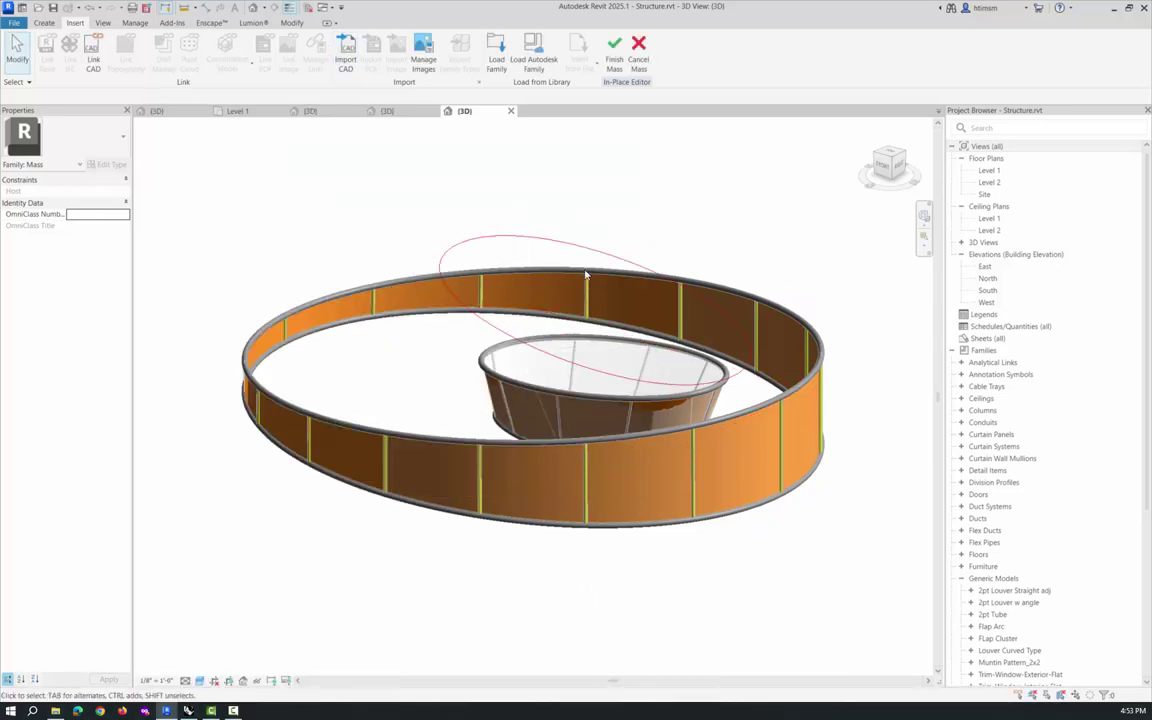
Tab-cycle to select the single ellipse line inside the imported 2D Wall drawing
{"action": "mouse_move", "coordinate": [578, 200]}
{"action": "middle_mouse_down", "text": "shift"}
{"action": "mouse_move", "coordinate": [729, 205]}
{"action": "mouse_move", "coordinate": [787, 193]}
{"action": "mouse_move", "coordinate": [633, 229]}
{"action": "mouse_move", "coordinate": [590, 221]}
{"action": "middle_mouse_up", "text": "shift"}
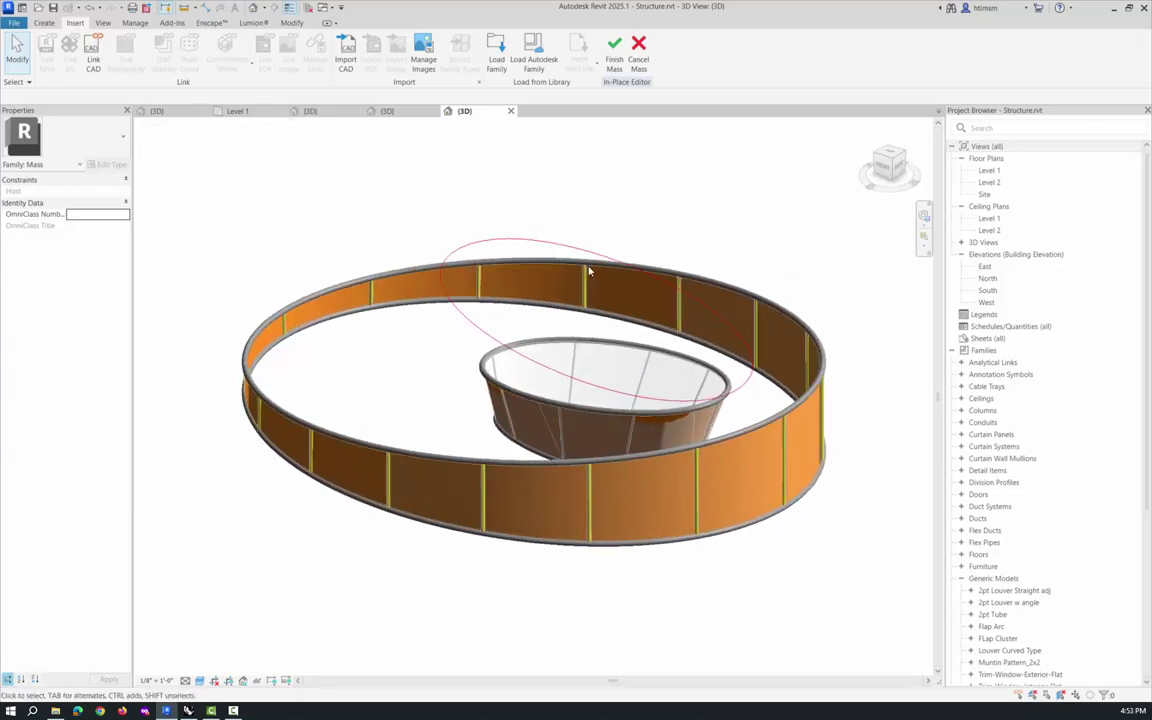
{"action": "left_click", "coordinate": [599, 253]}
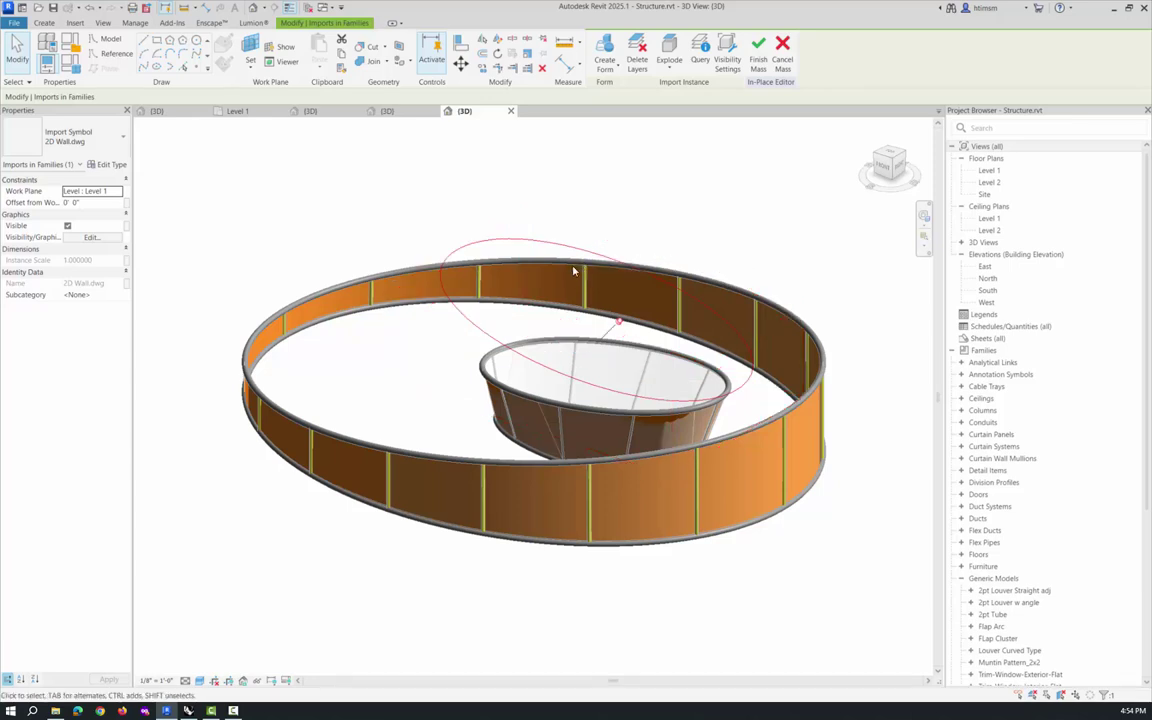
{"action": "left_click", "coordinate": [393, 226]}
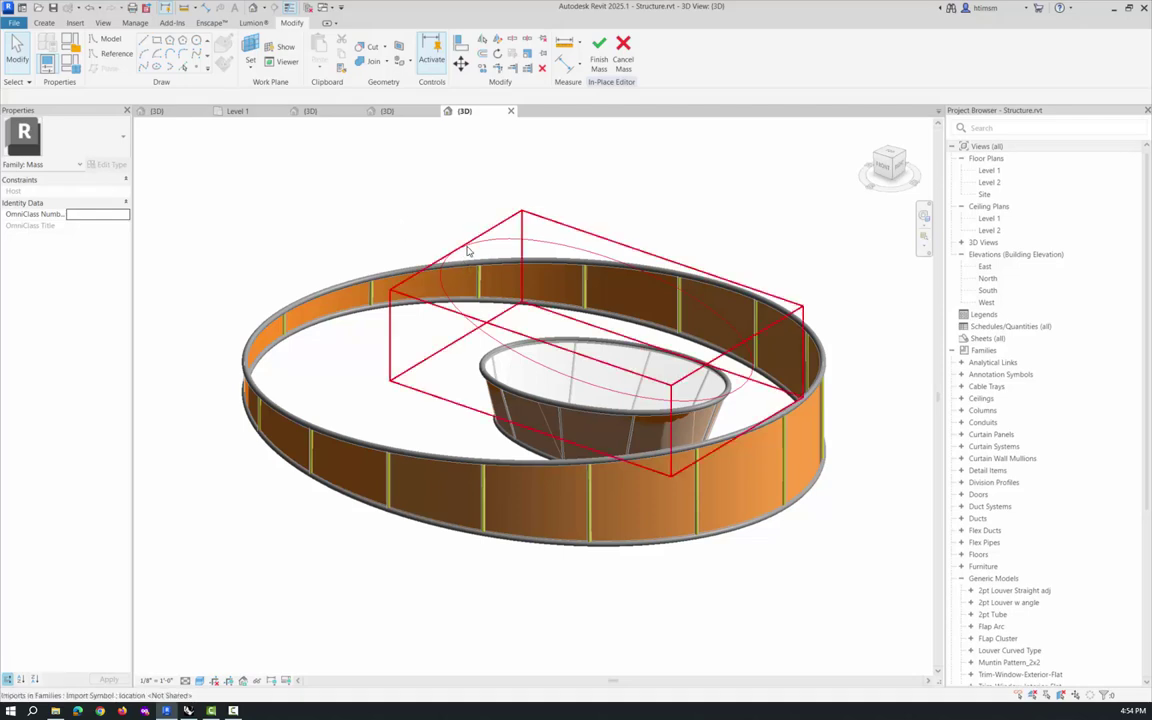
{"action": "key", "text": "Tab"}
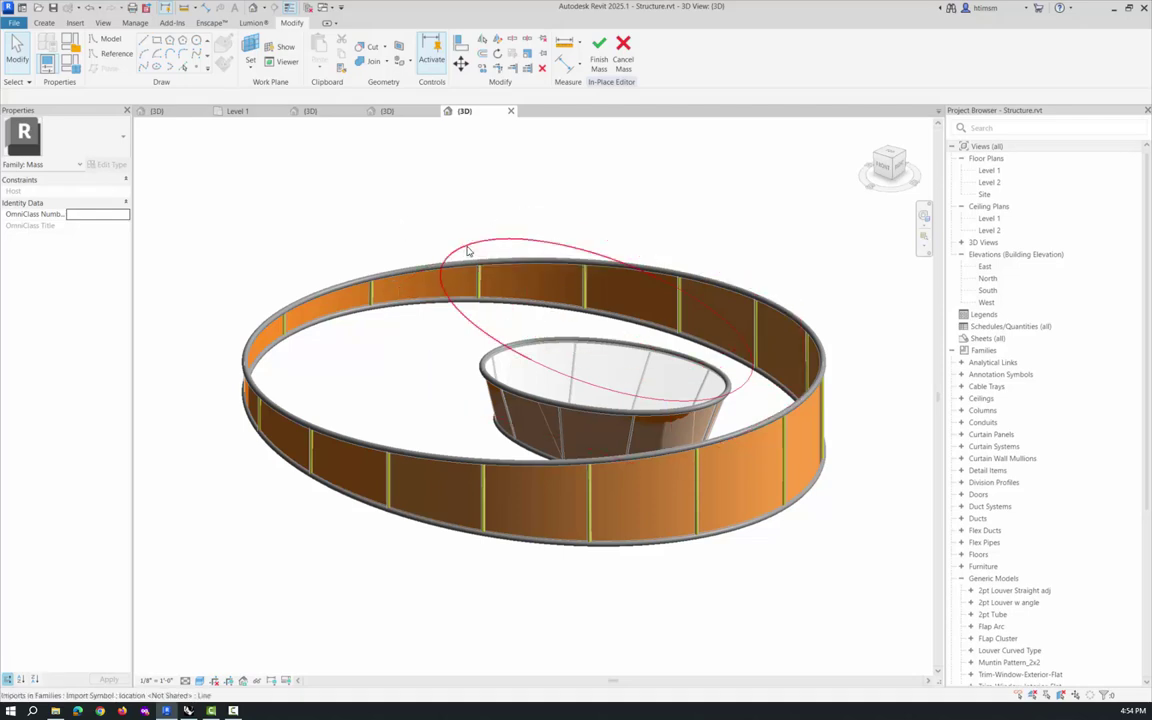
{"action": "left_click", "coordinate": [467, 251]}
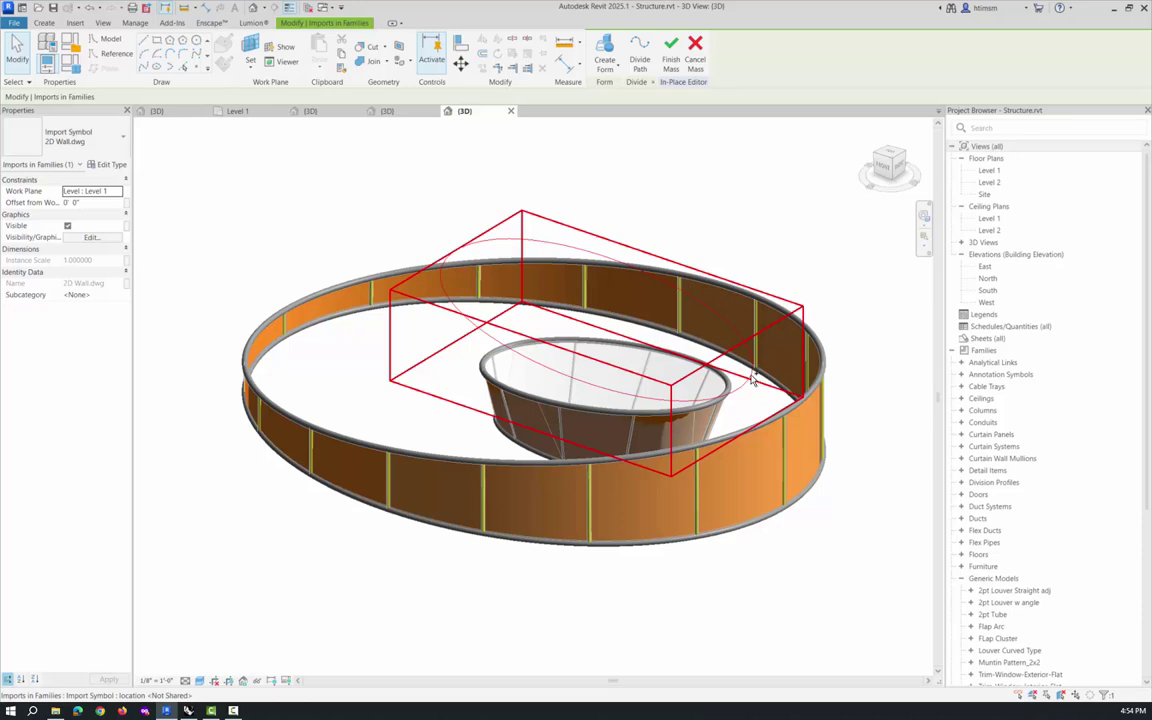
{"action": "key", "text": "Tab"}
{"action": "key", "text": "Tab"}
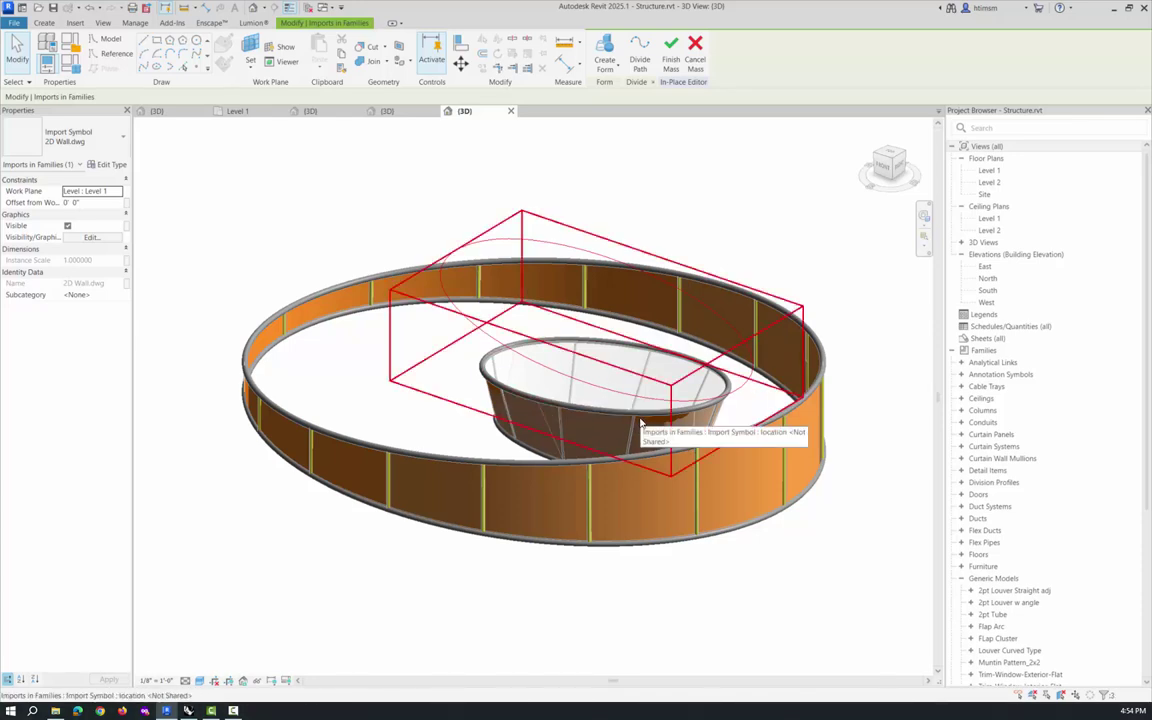
{"action": "key", "text": "Tab"}
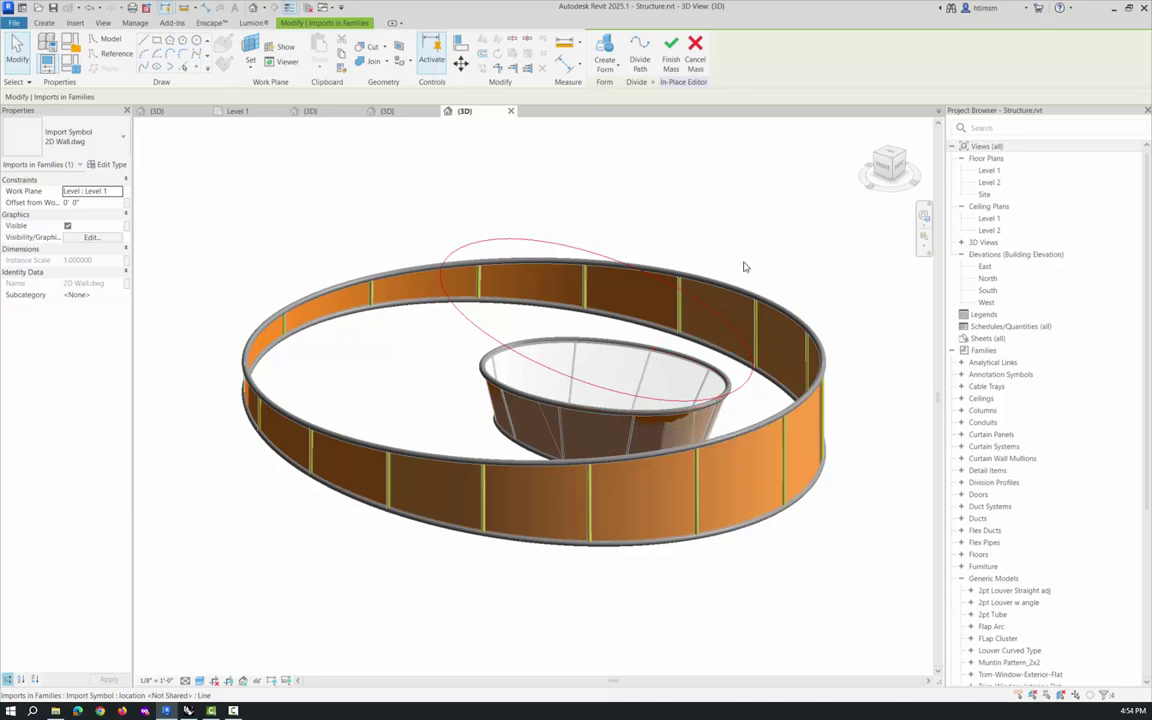
Create the sloped surface form, finish the Wall mass, and open the Architecture Wall dropdown
{"action": "left_click", "coordinate": [603, 52]}
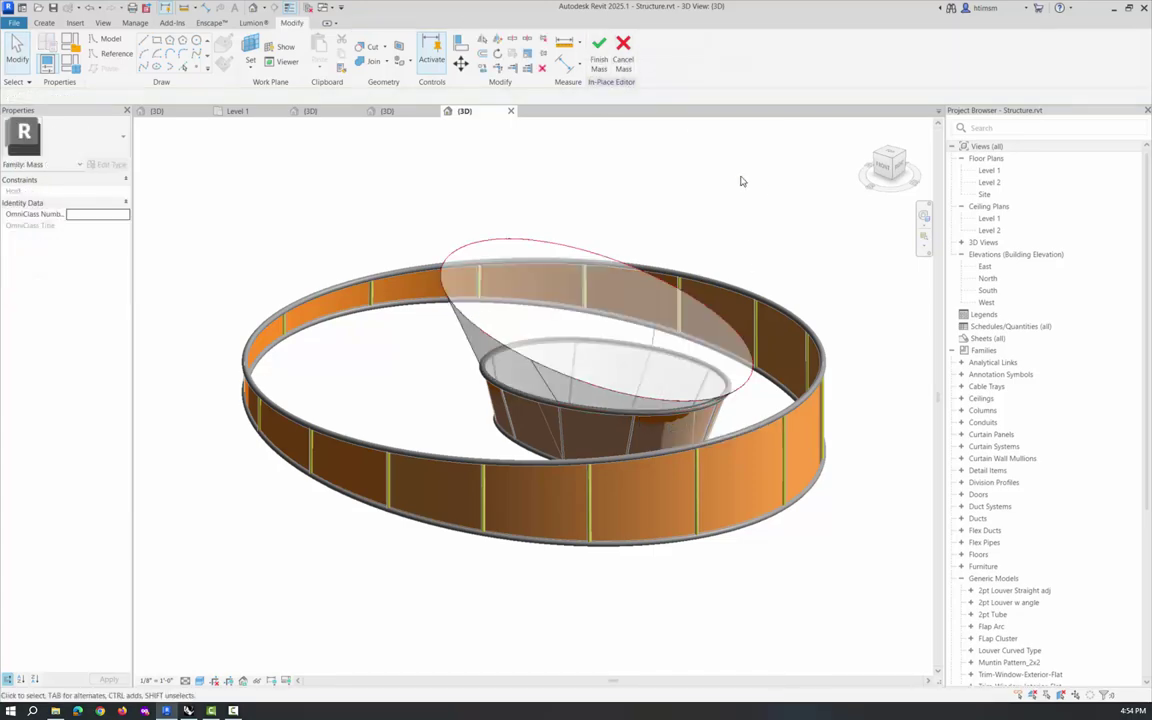
{"action": "middle_click_drag", "start_coordinate": [733, 188], "coordinate": [668, 165], "text": "shift"}
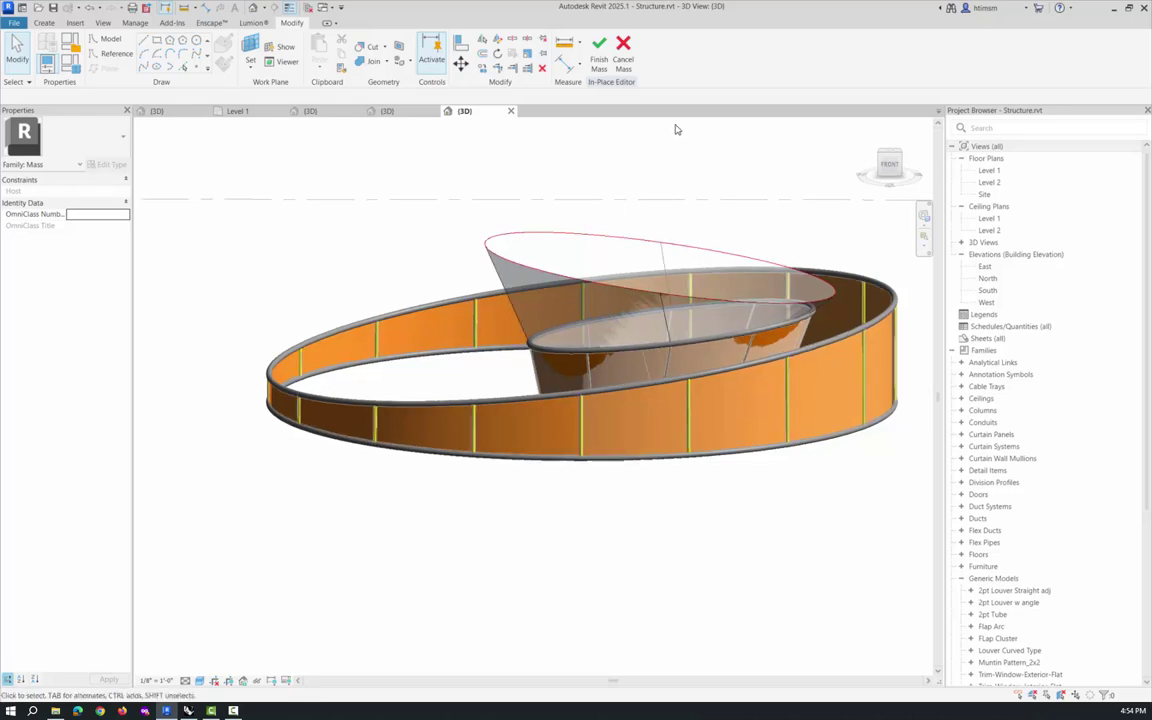
{"action": "left_click", "coordinate": [599, 56]}
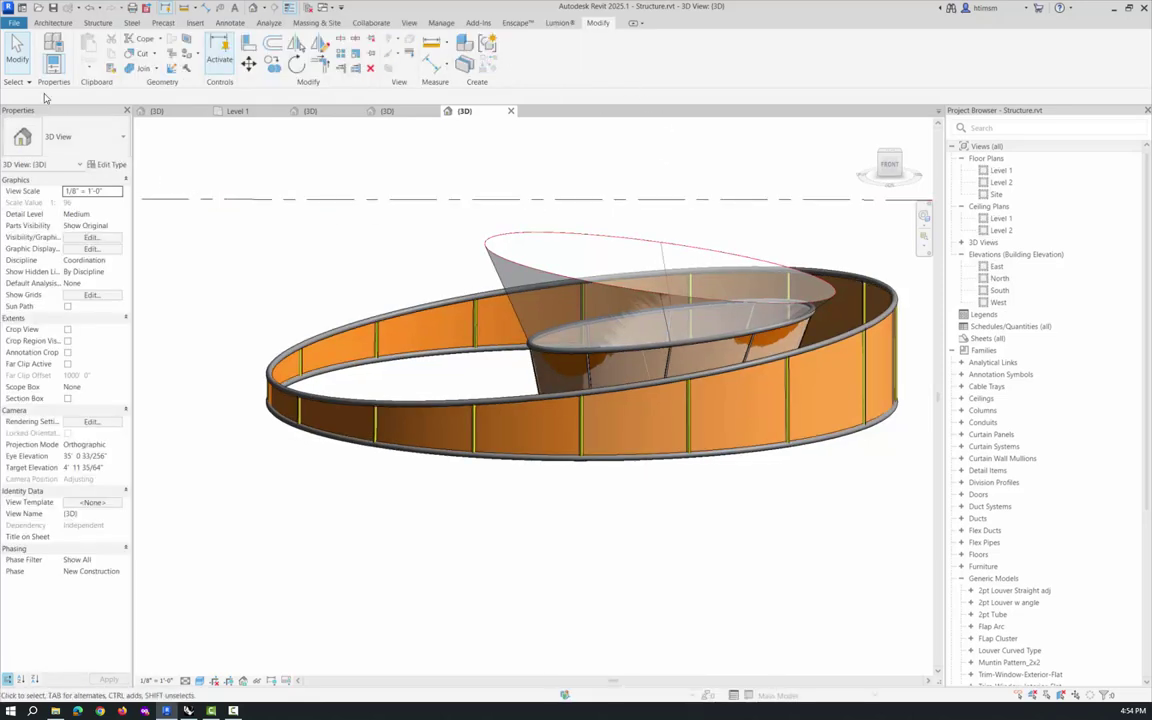
{"action": "left_click", "coordinate": [52, 23]}
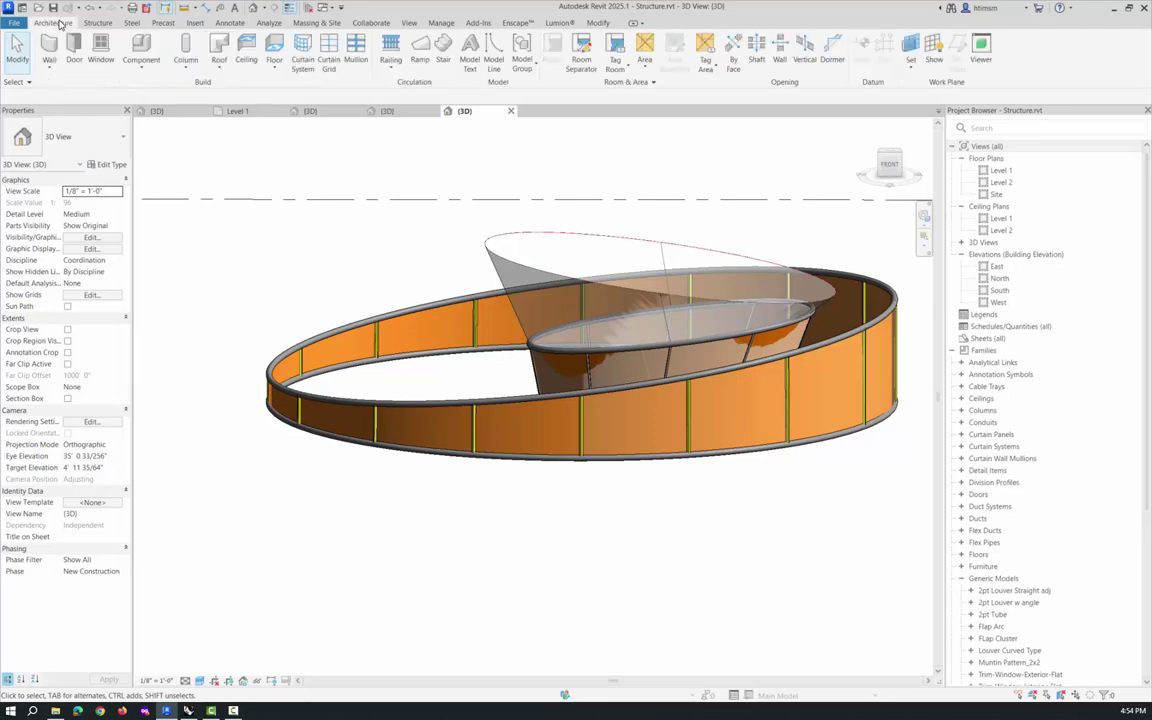
{"action": "left_click", "coordinate": [55, 67]}
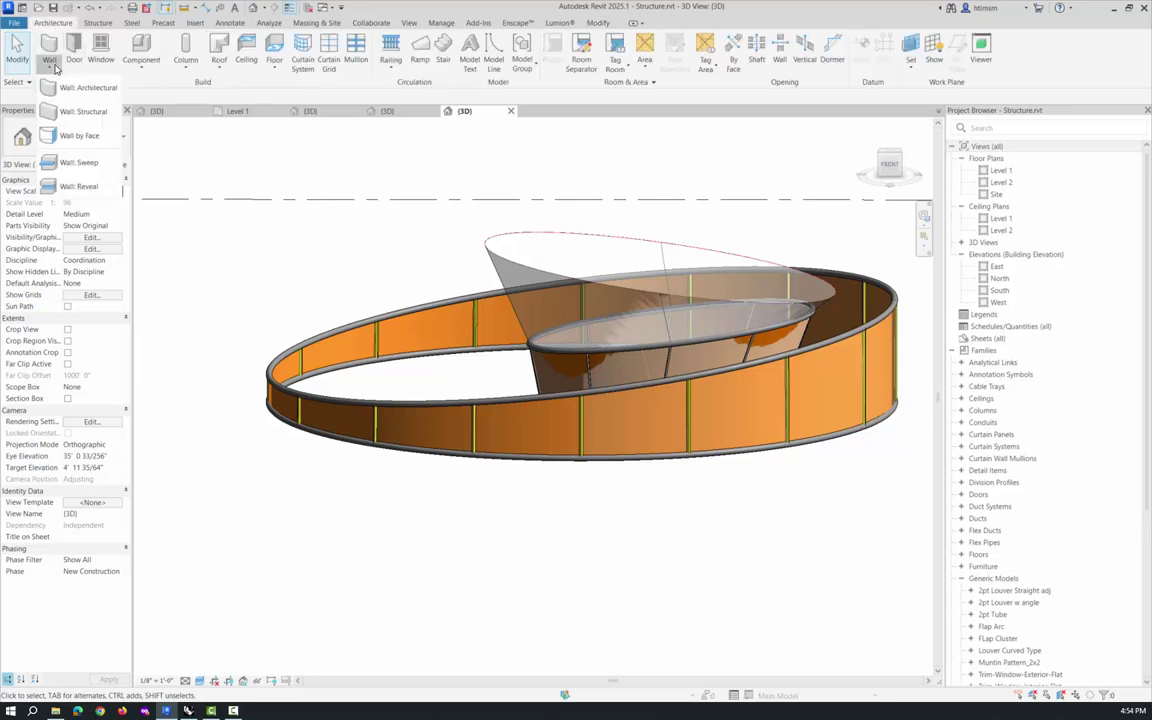
Start Wall by Face and choose the Generic - 8" wall type
{"action": "left_click", "coordinate": [78, 135]}
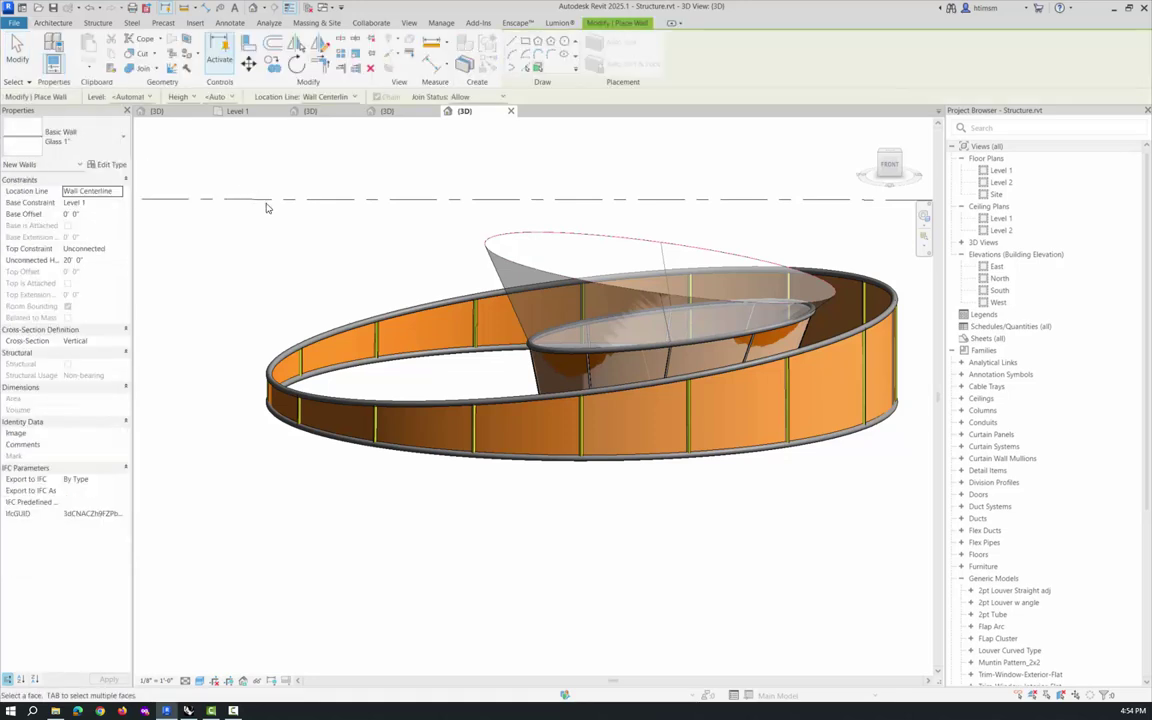
{"action": "left_click", "coordinate": [105, 138]}
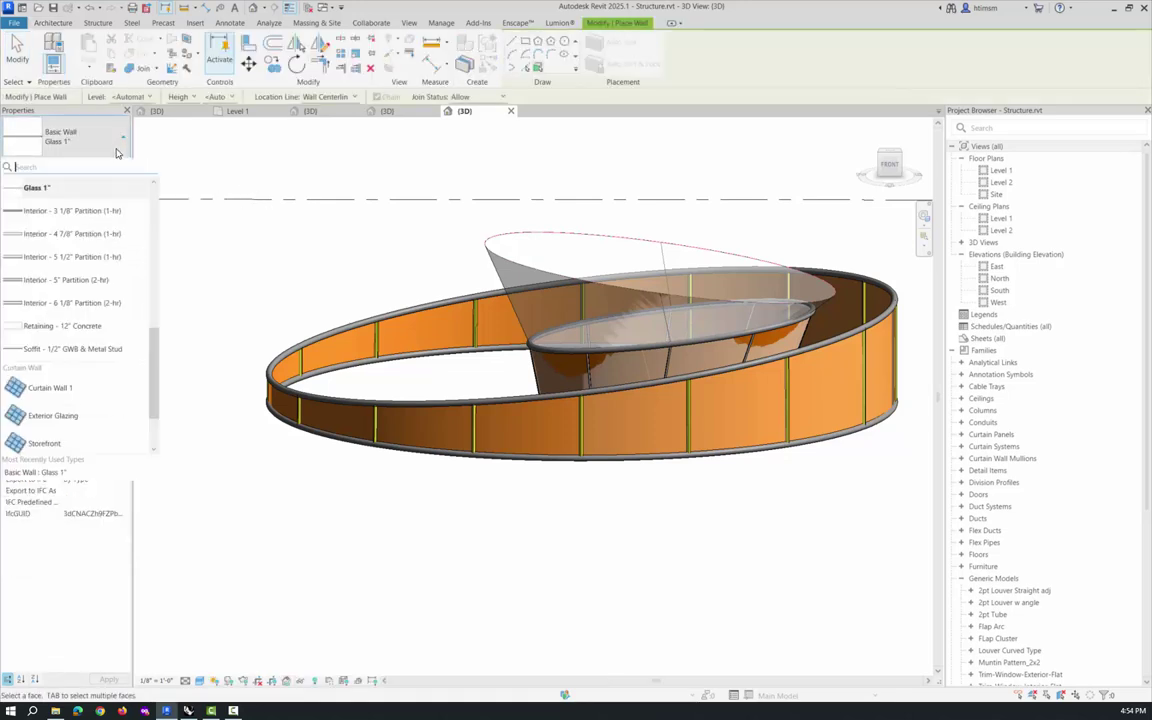
{"action": "scroll", "coordinate": [150, 230], "scroll_direction": "up", "scroll_amount": 8}
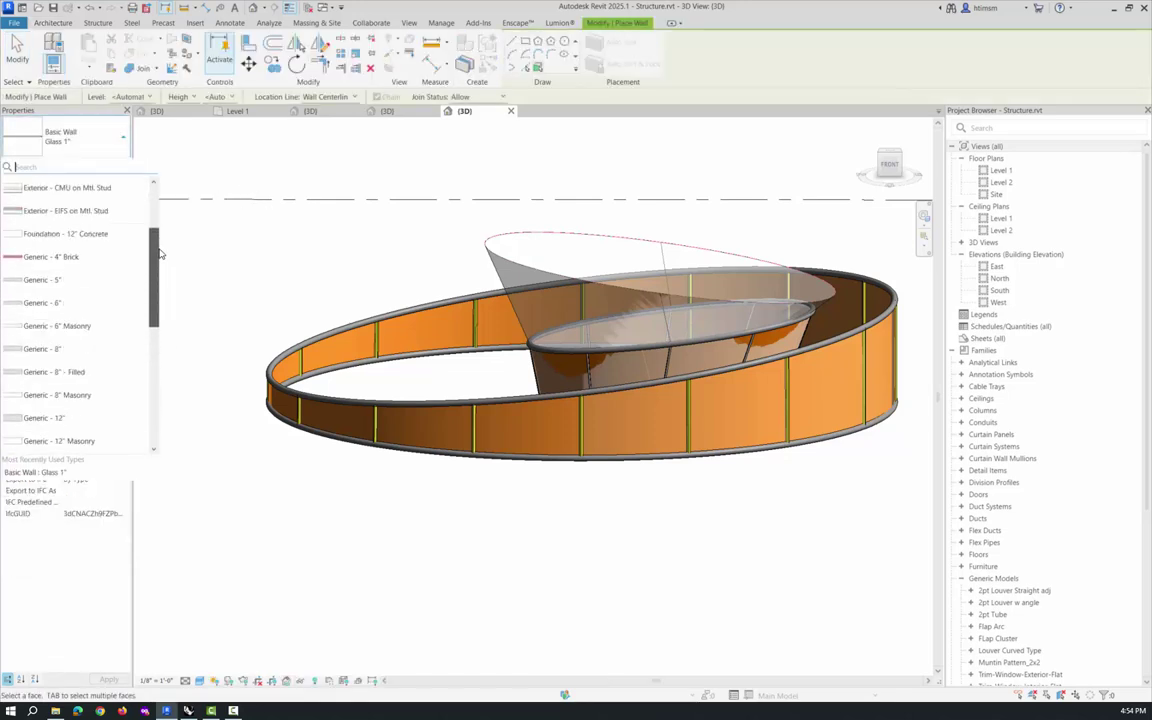
{"action": "left_click_drag", "start_coordinate": [155, 229], "coordinate": [153, 264]}
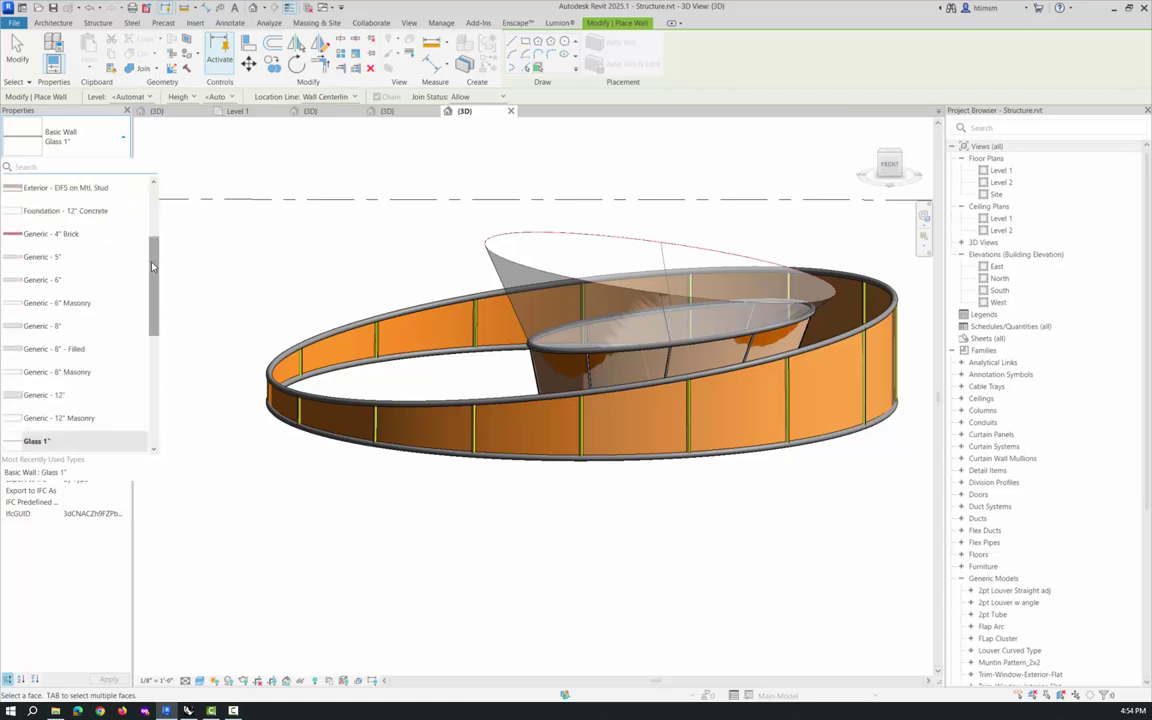
{"action": "left_click", "coordinate": [54, 331]}
Duplicate Generic - 8" into a new wall type named 8" Concrete
{"action": "left_click", "coordinate": [106, 164]}
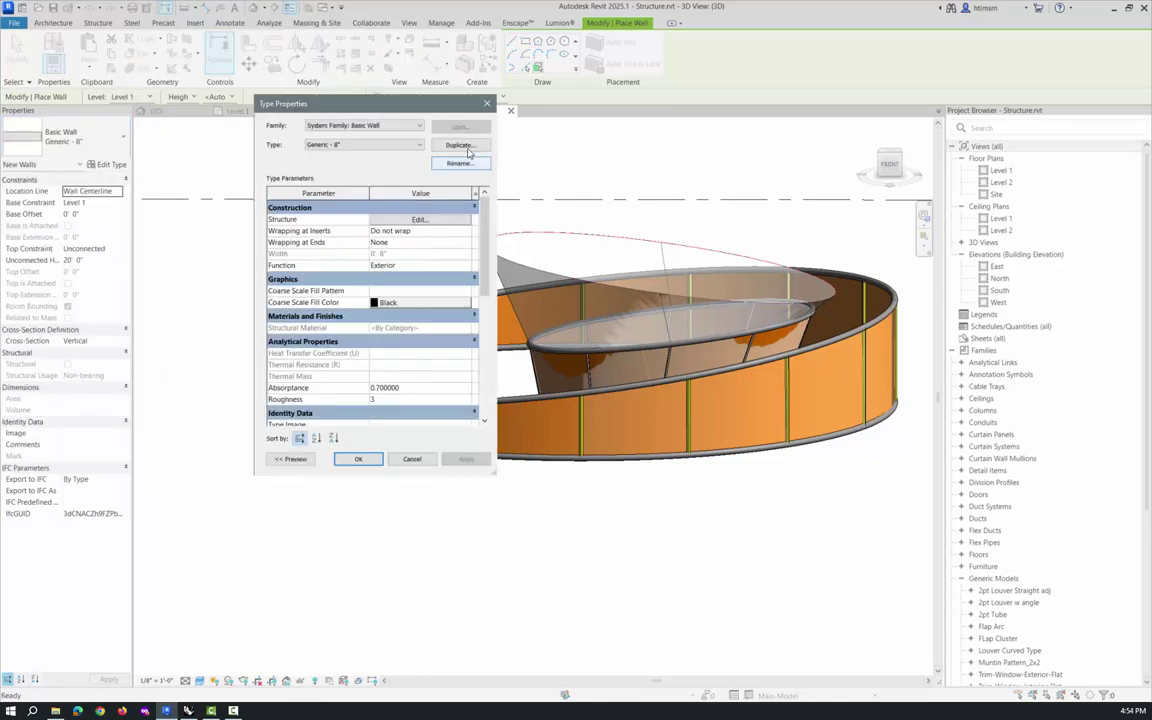
{"action": "left_click", "coordinate": [459, 145]}
{"action": "left_click", "coordinate": [278, 143]}
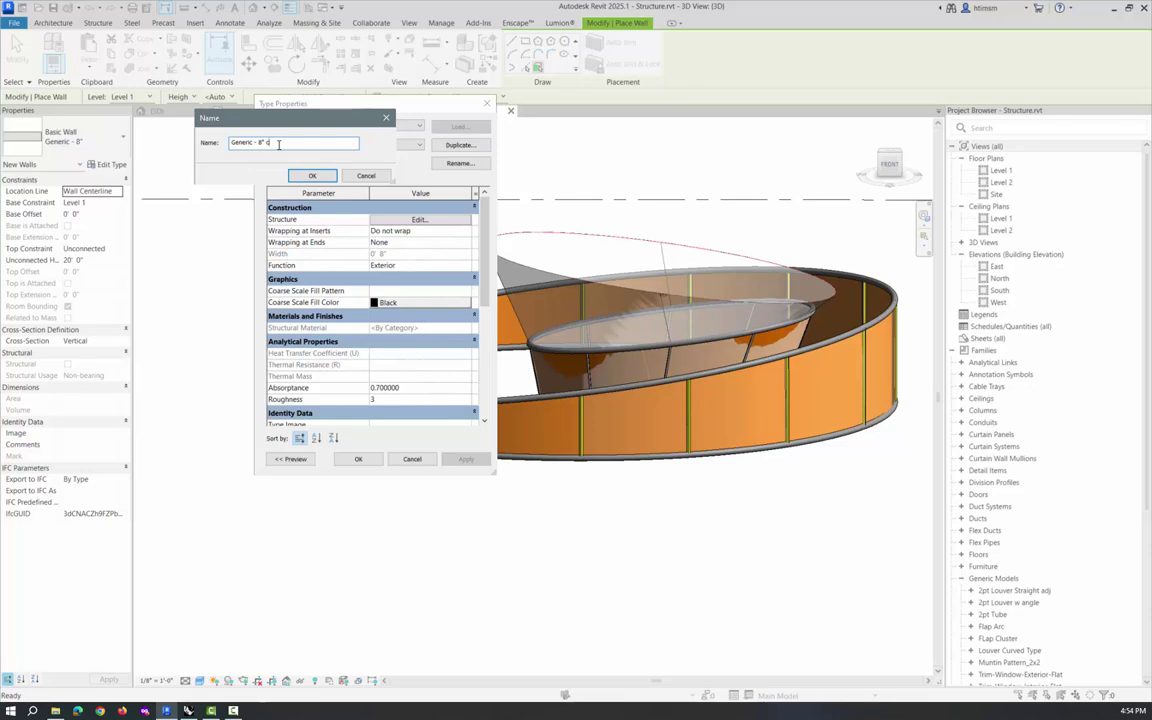
{"action": "type", "text": "crete"}
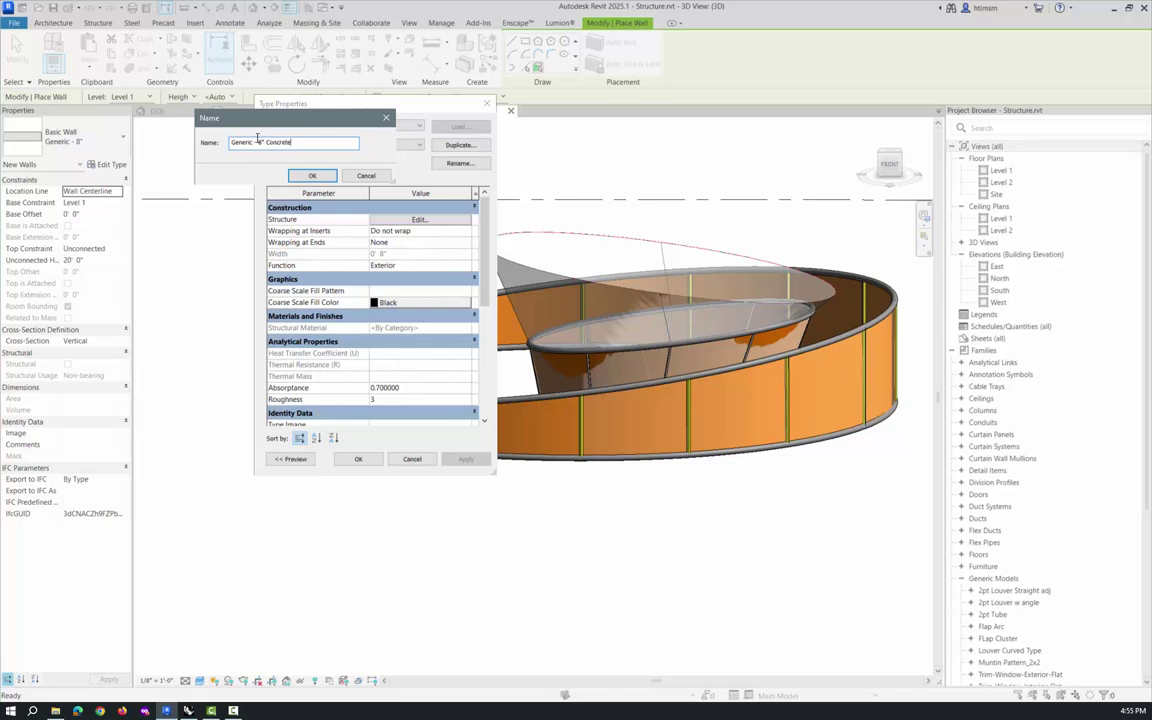
{"action": "left_click_drag", "start_coordinate": [259, 142], "coordinate": [196, 145]}
{"action": "key", "text": "BackSpace"}
{"action": "left_click", "coordinate": [312, 175]}
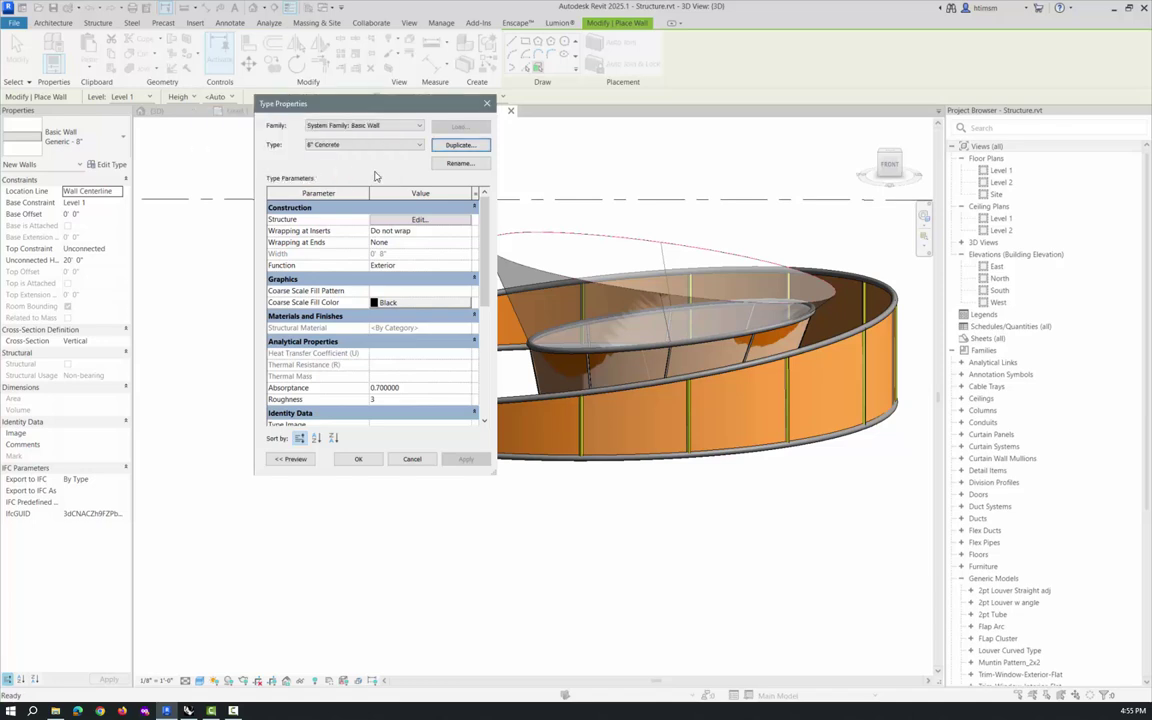
Open the layer structure editor of the 8" Concrete wall type
{"action": "left_click", "coordinate": [362, 207]}
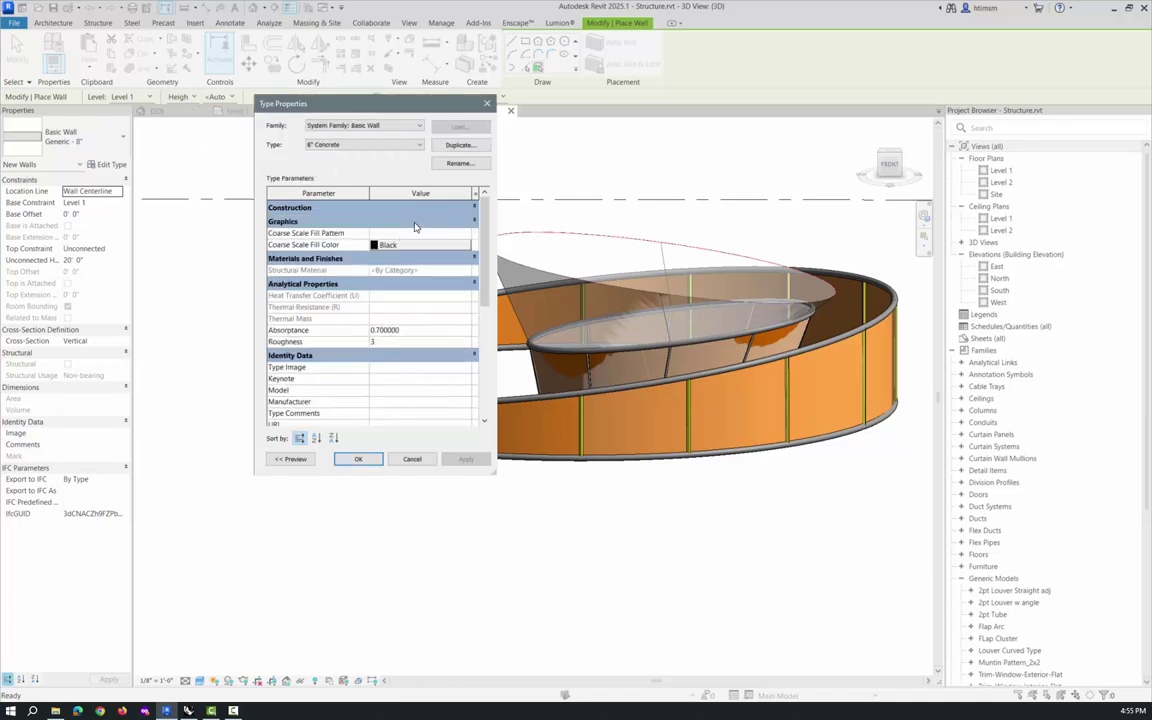
{"action": "left_click", "coordinate": [413, 222]}
{"action": "left_click", "coordinate": [408, 208]}
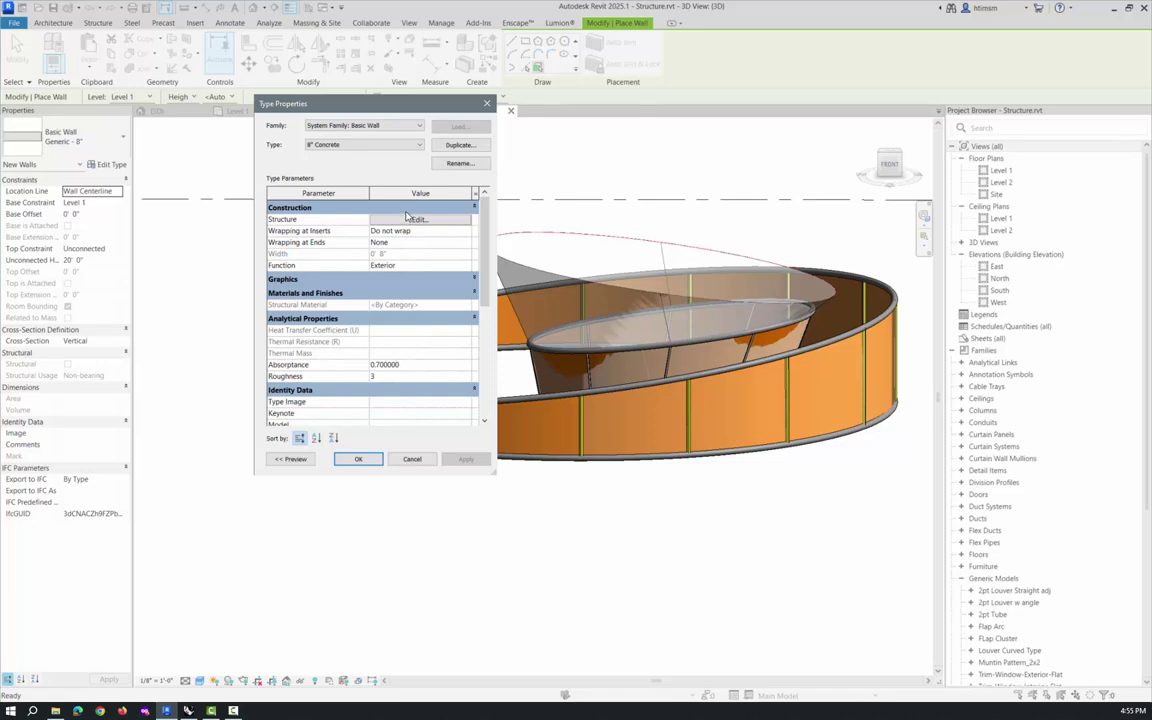
{"action": "left_click", "coordinate": [398, 278]}
{"action": "left_click", "coordinate": [410, 219]}
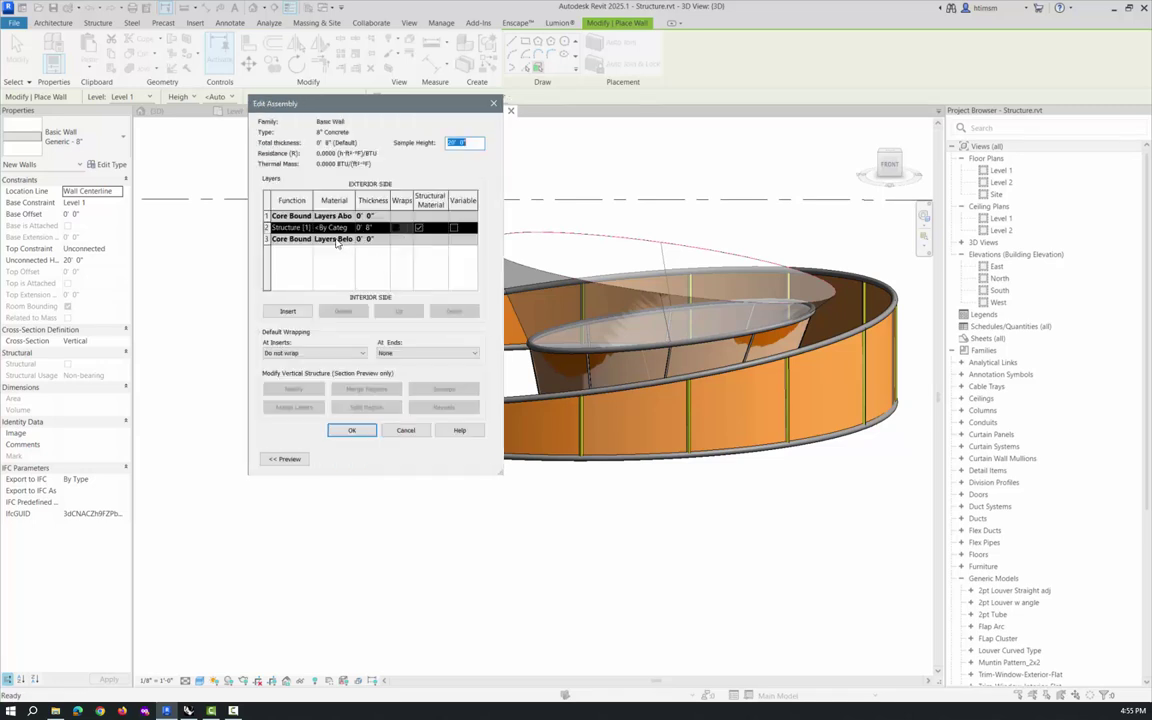
Assign Concrete, Board Formed (found by searching 'formwork') to the structure layer and view its appearance
{"action": "left_click", "coordinate": [349, 228]}
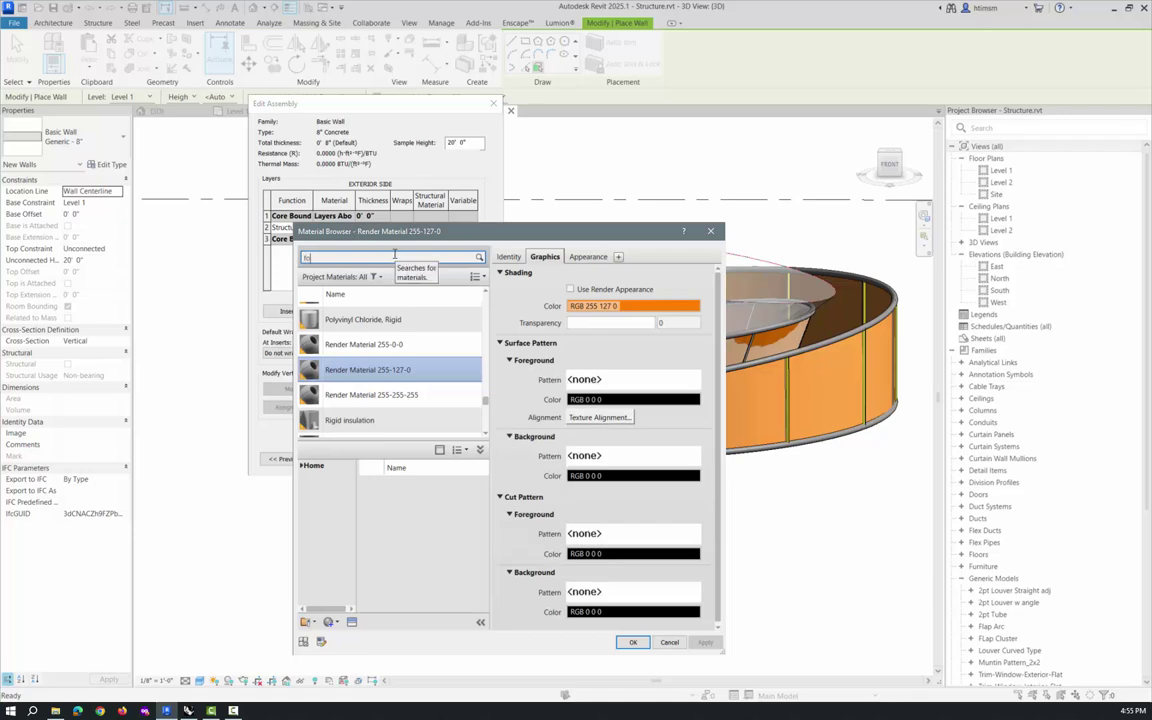
{"action": "left_click", "coordinate": [394, 254]}
{"action": "type", "text": "formwork"}
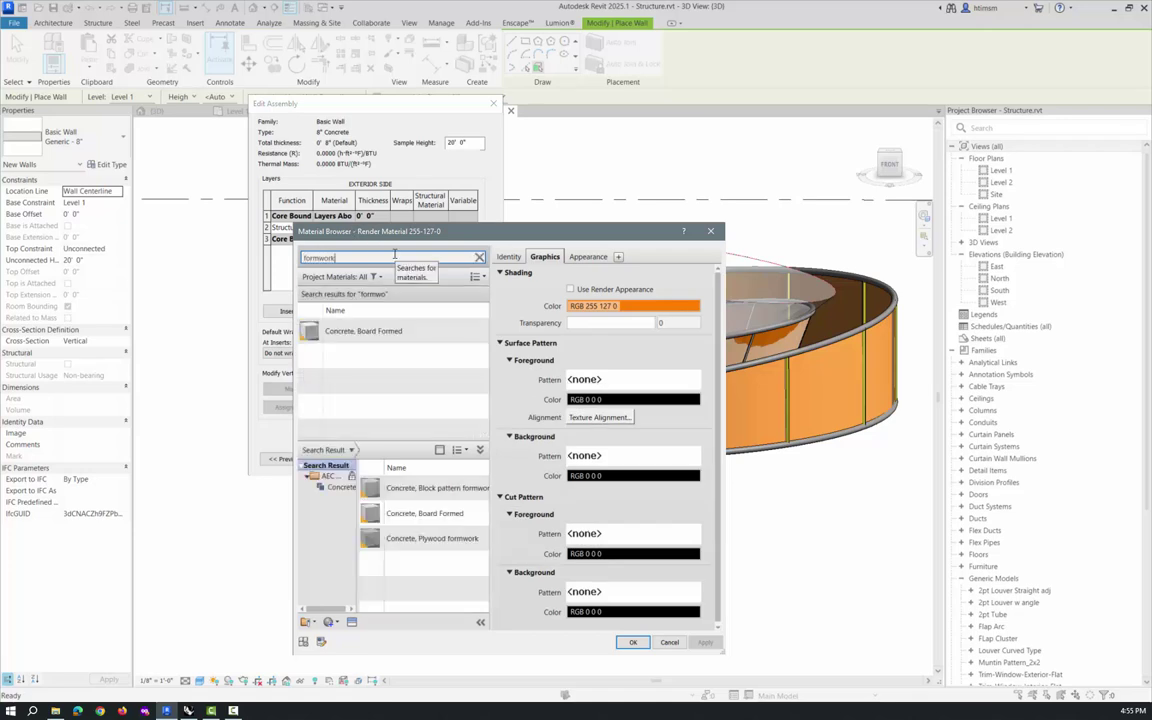
{"action": "left_click", "coordinate": [363, 331]}
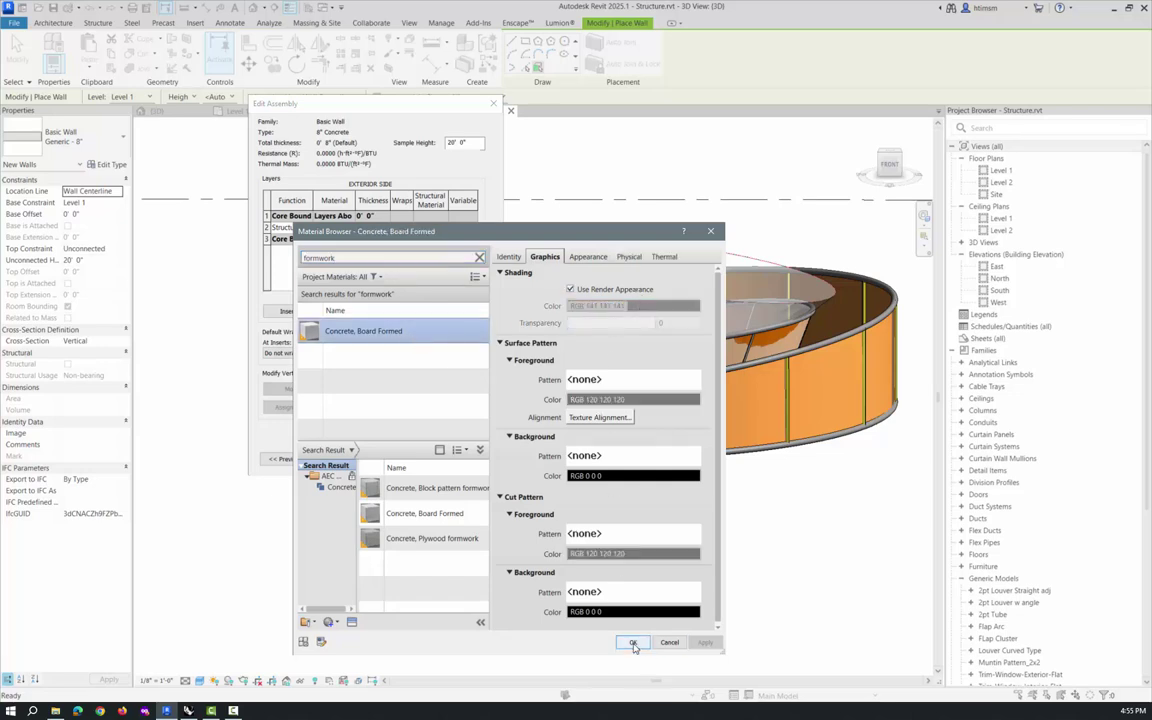
{"action": "left_click", "coordinate": [590, 263]}
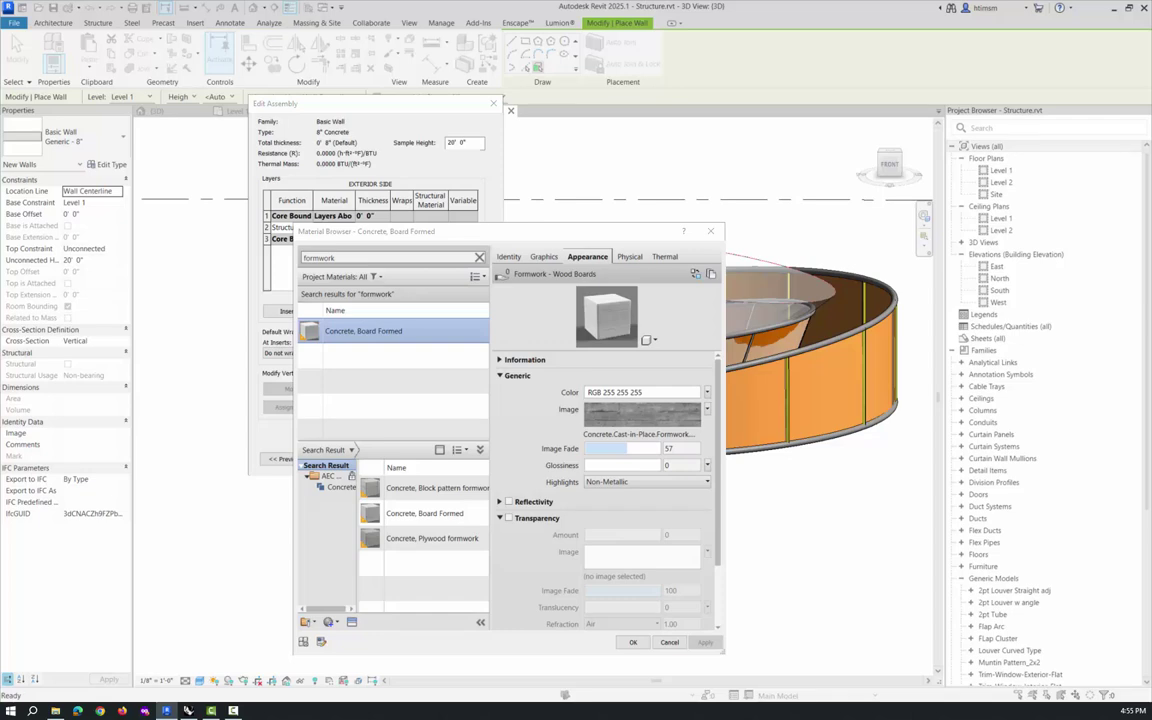
Scale the board-formed concrete texture to 10' width and 8' height in the Texture Editor
{"action": "left_click", "coordinate": [642, 410]}
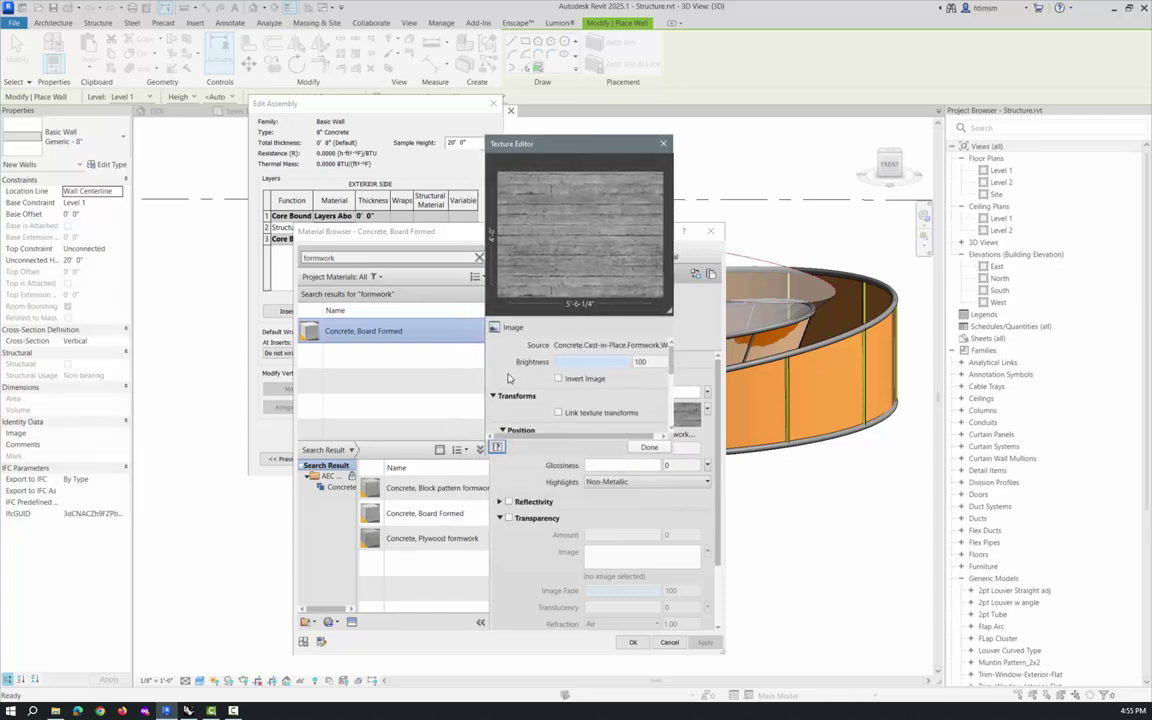
{"action": "scroll", "coordinate": [508, 378], "scroll_direction": "down", "scroll_amount": 3}
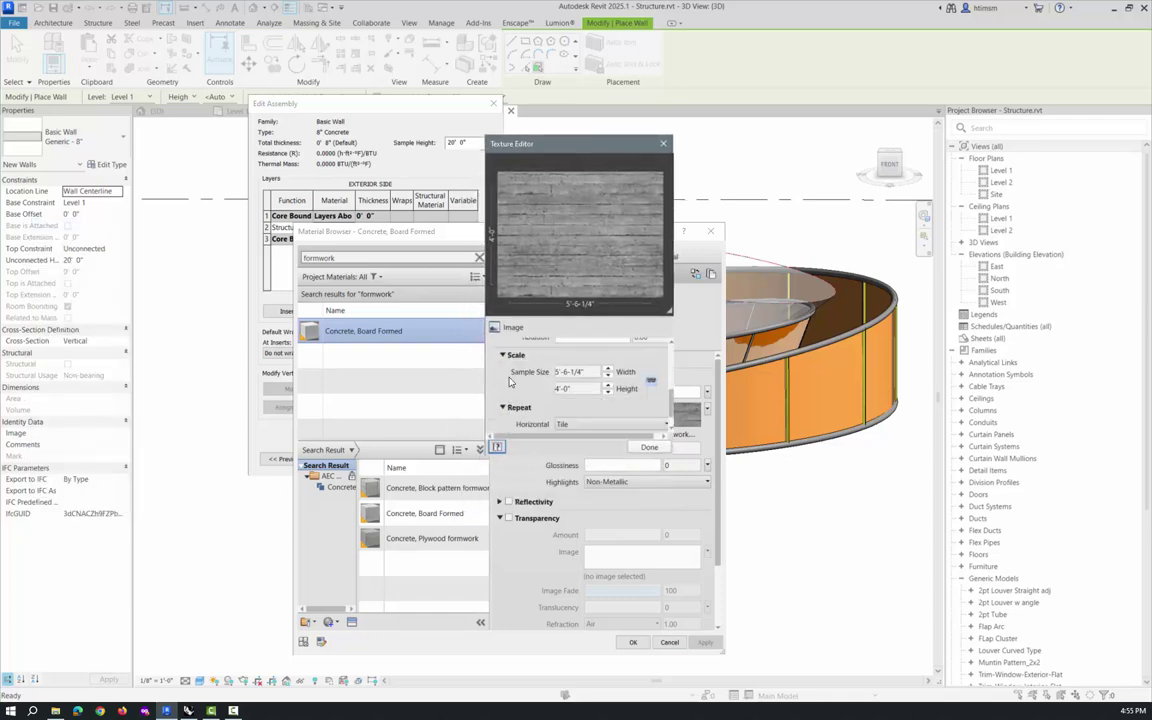
{"action": "triple_click", "coordinate": [575, 372]}
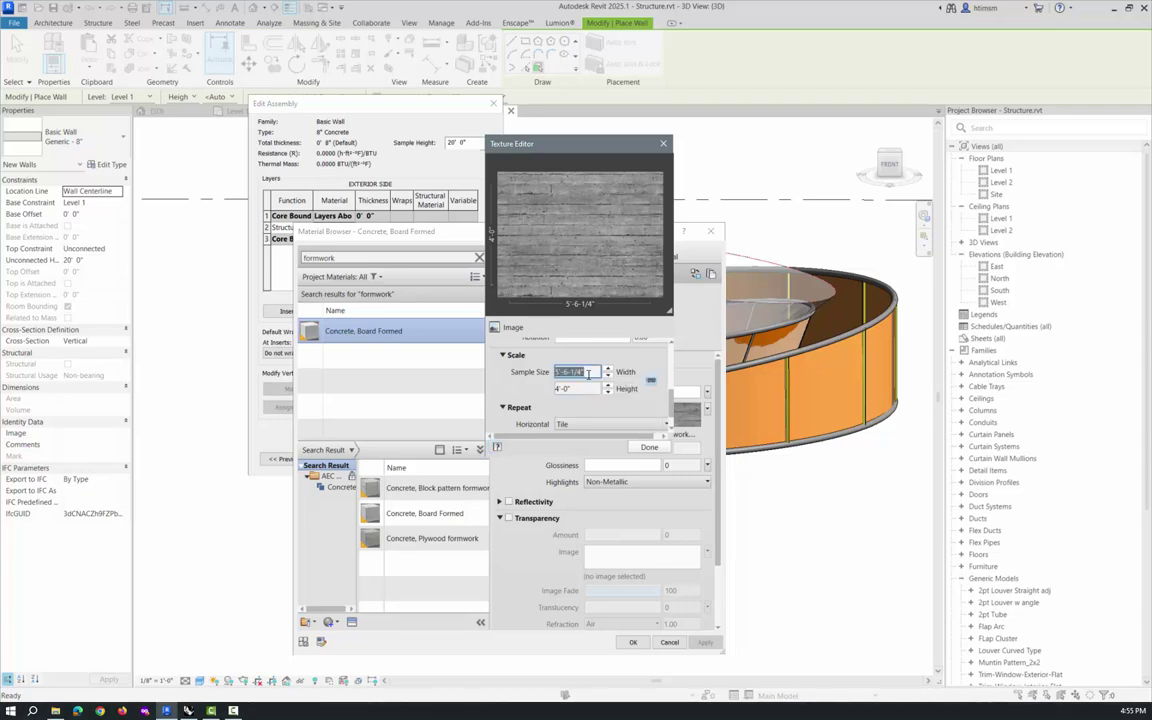
{"action": "type", "text": "10'"}
{"action": "key", "text": "Tab"}
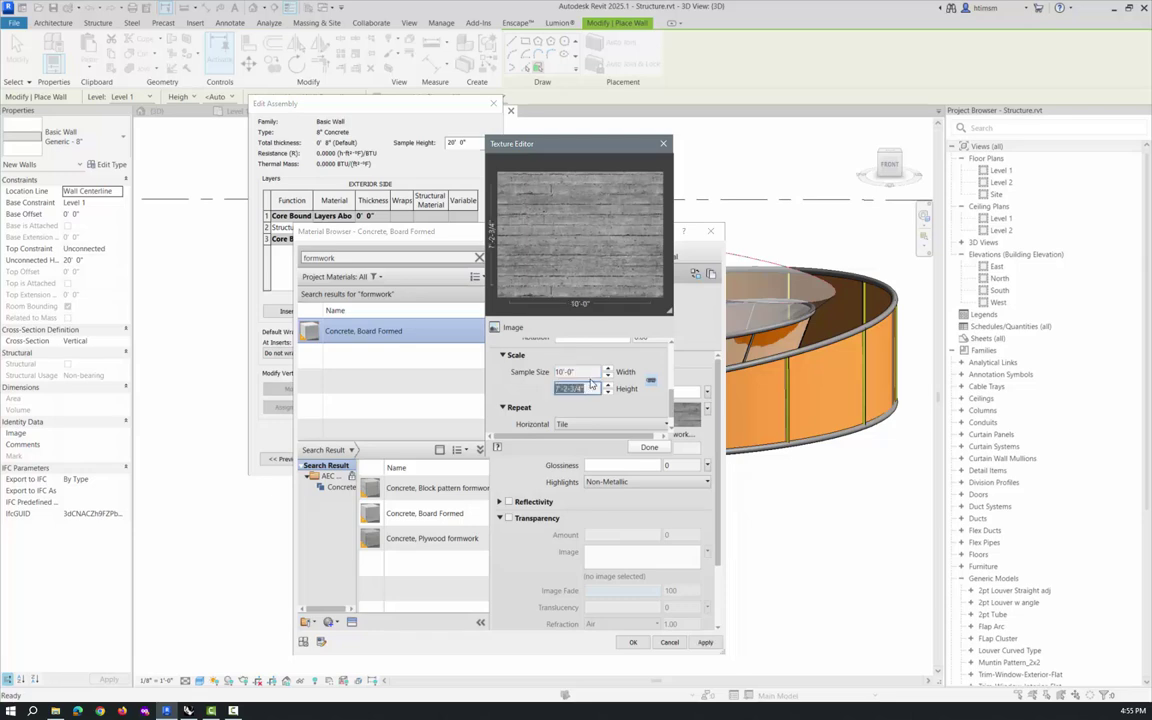
{"action": "type", "text": "8"}
{"action": "left_click", "coordinate": [588, 372]}
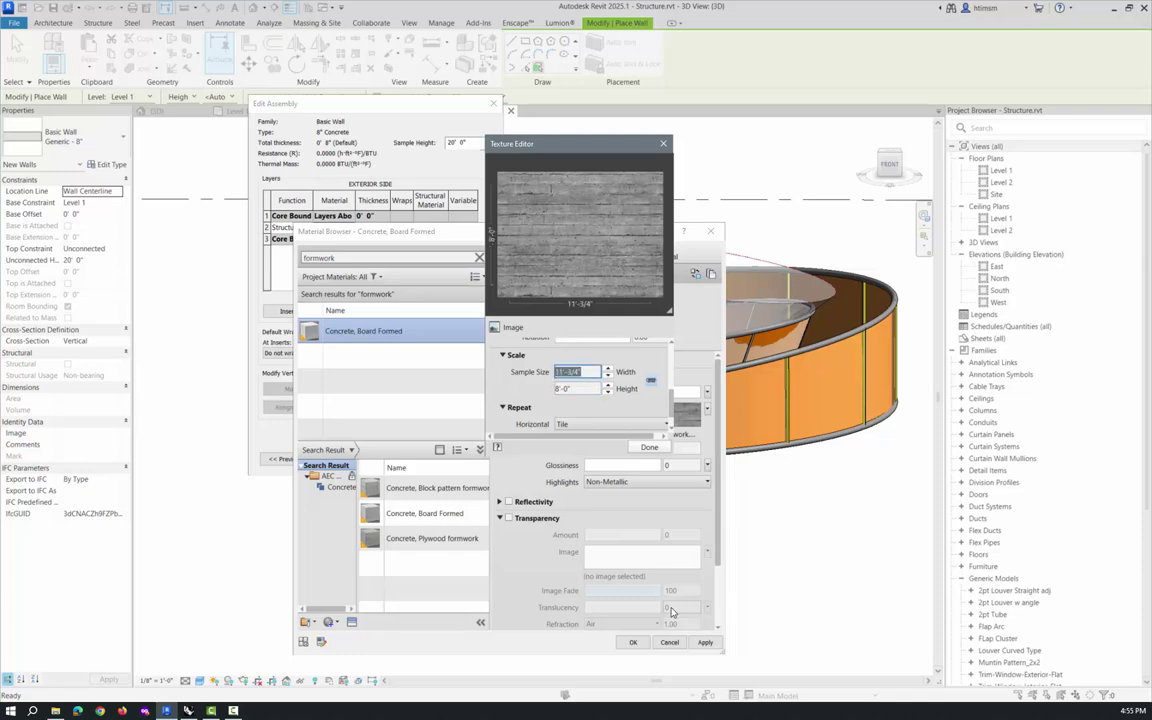
Accept the board-formed concrete material, the layer structure, and the 8" Concrete type properties
{"action": "left_click", "coordinate": [633, 643]}
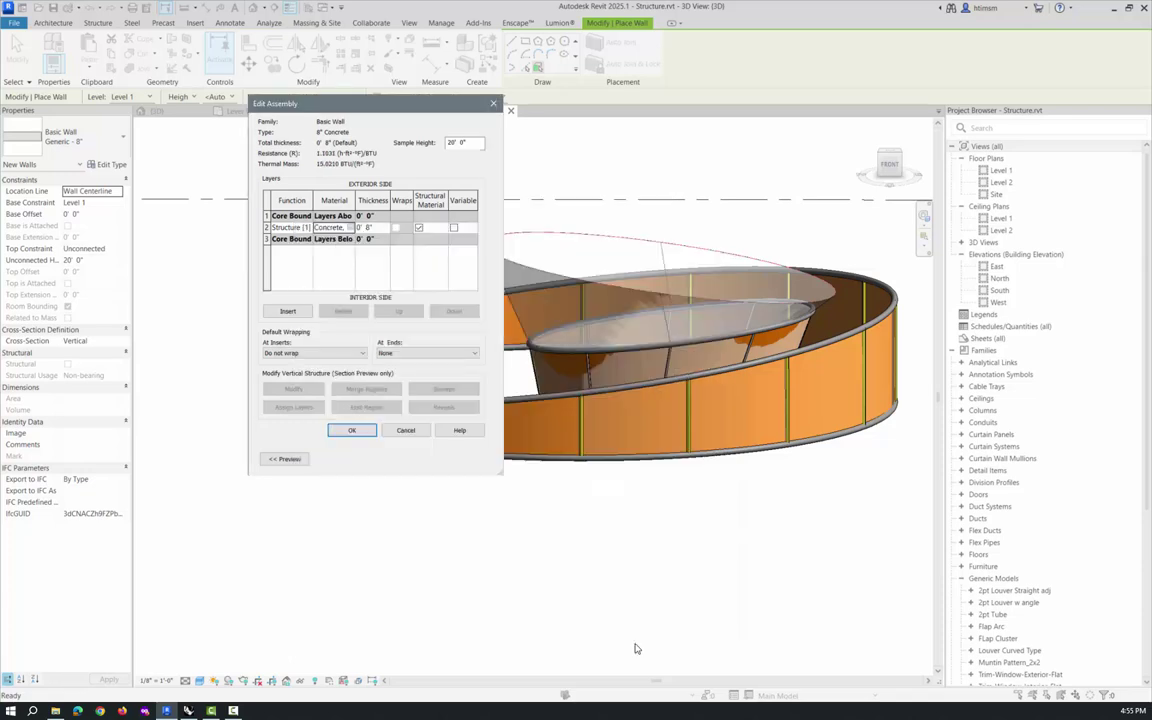
{"action": "left_click", "coordinate": [351, 430]}
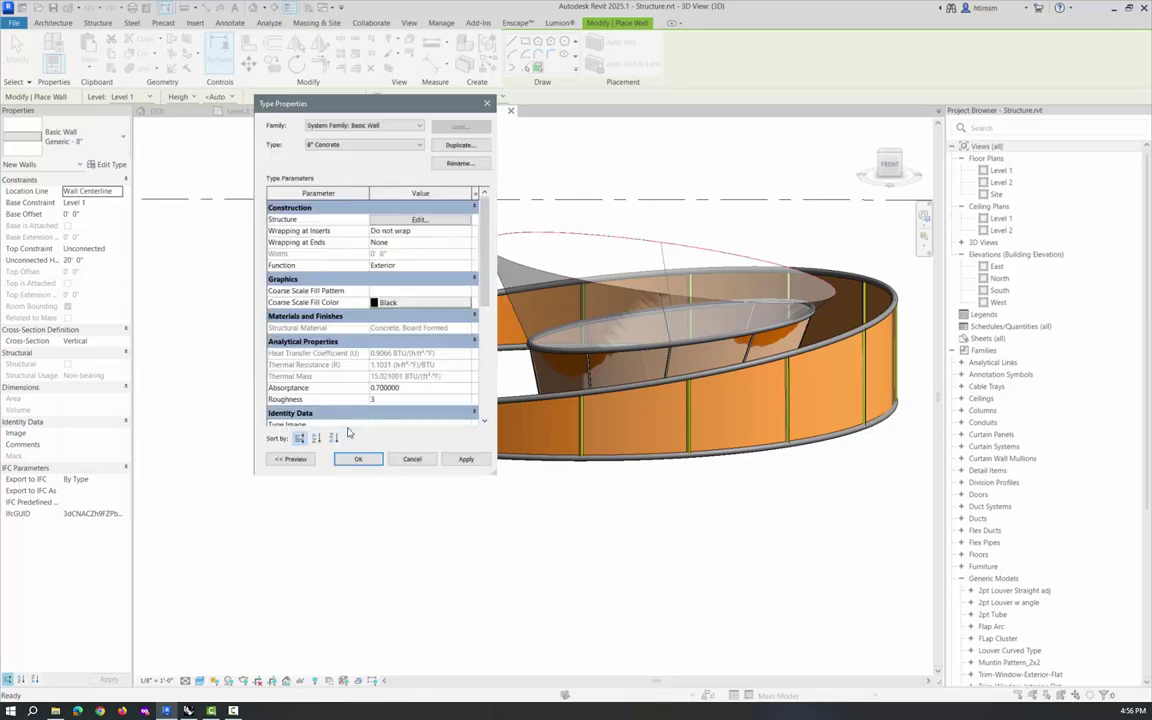
{"action": "left_click", "coordinate": [359, 459]}
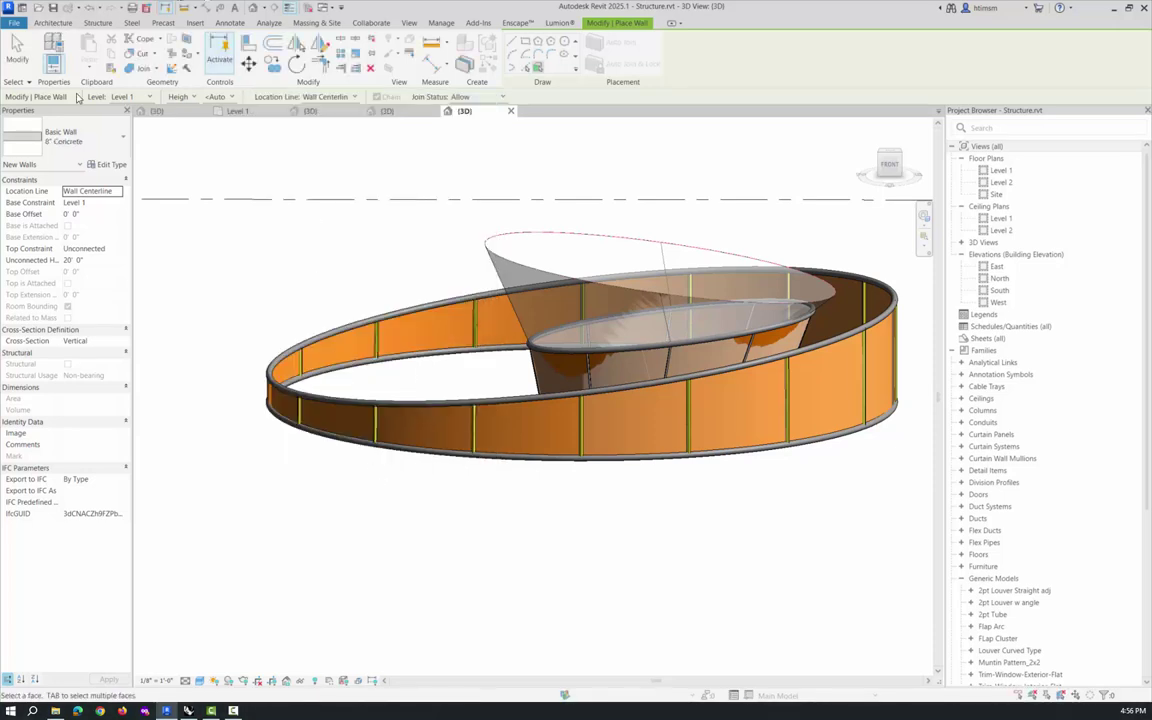
Place an 8" Concrete wall by face on the sloped cone mass face
{"action": "left_click", "coordinate": [60, 23]}
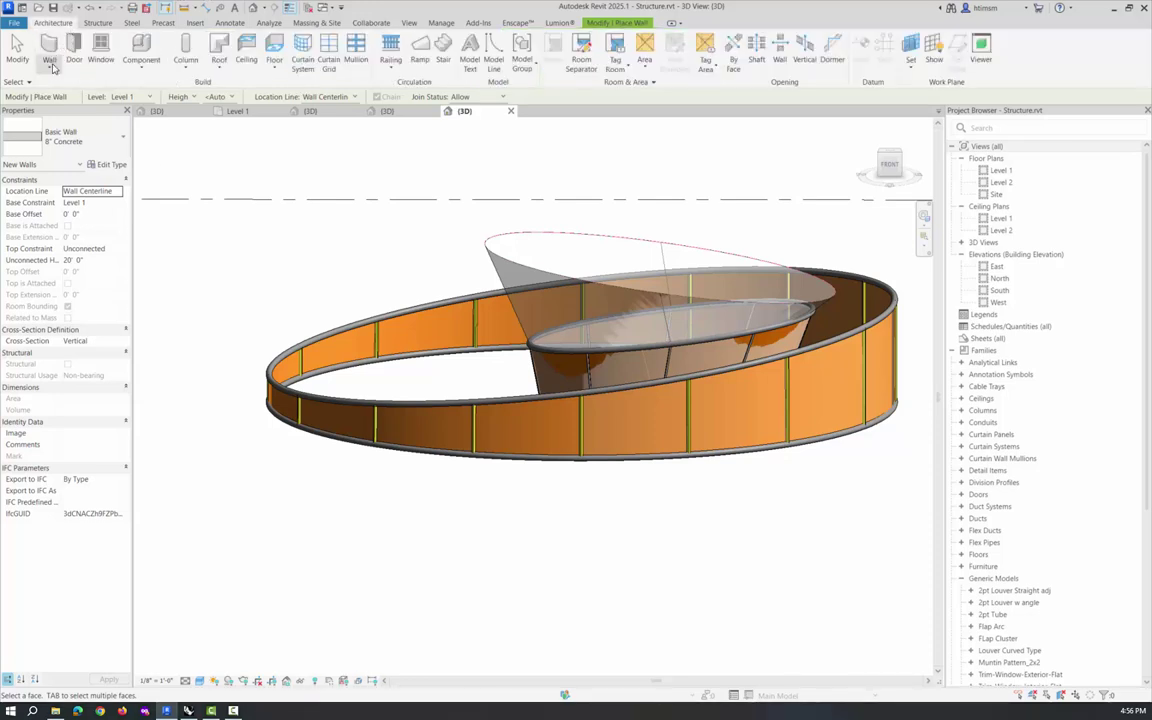
{"action": "left_click", "coordinate": [49, 62]}
{"action": "left_click", "coordinate": [69, 137]}
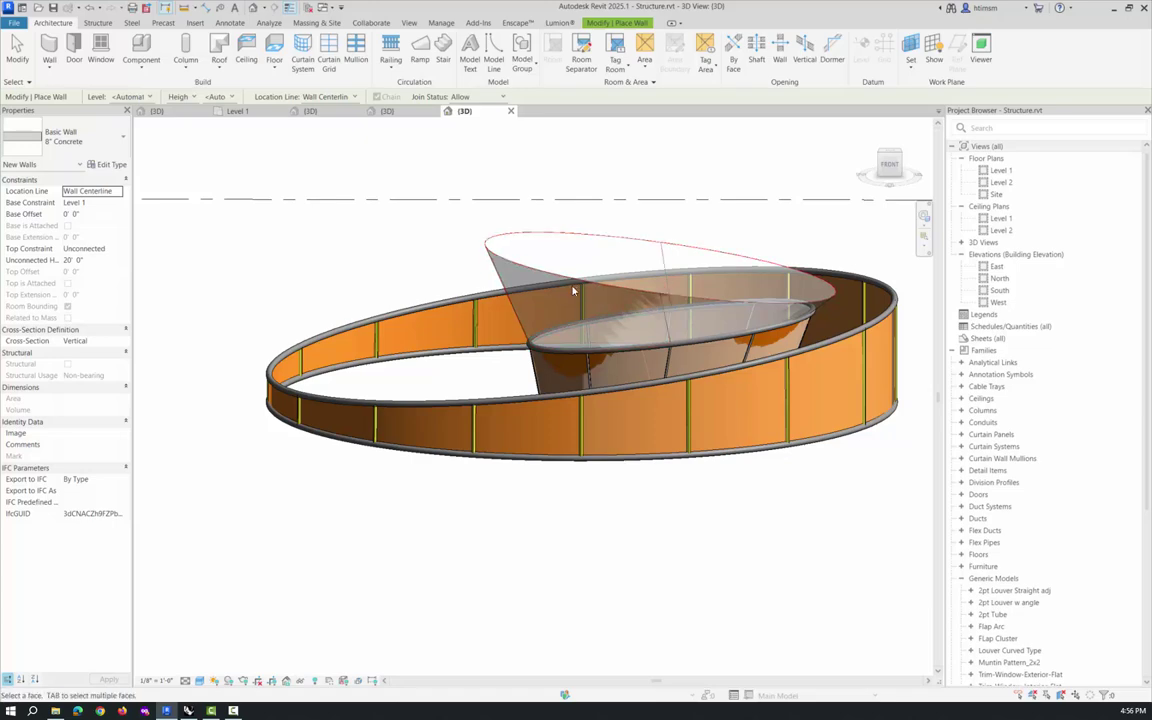
{"action": "scroll", "coordinate": [457, 277], "scroll_direction": "up", "scroll_amount": 4}
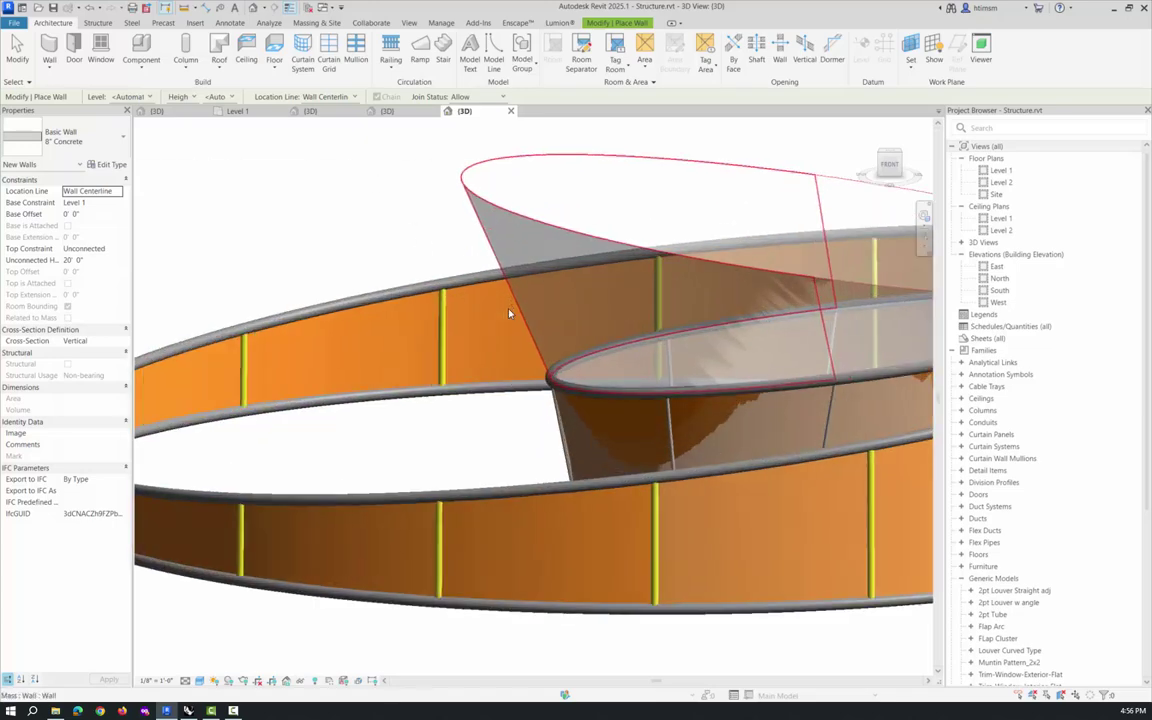
{"action": "scroll", "coordinate": [457, 277], "scroll_direction": "down", "scroll_amount": 2}
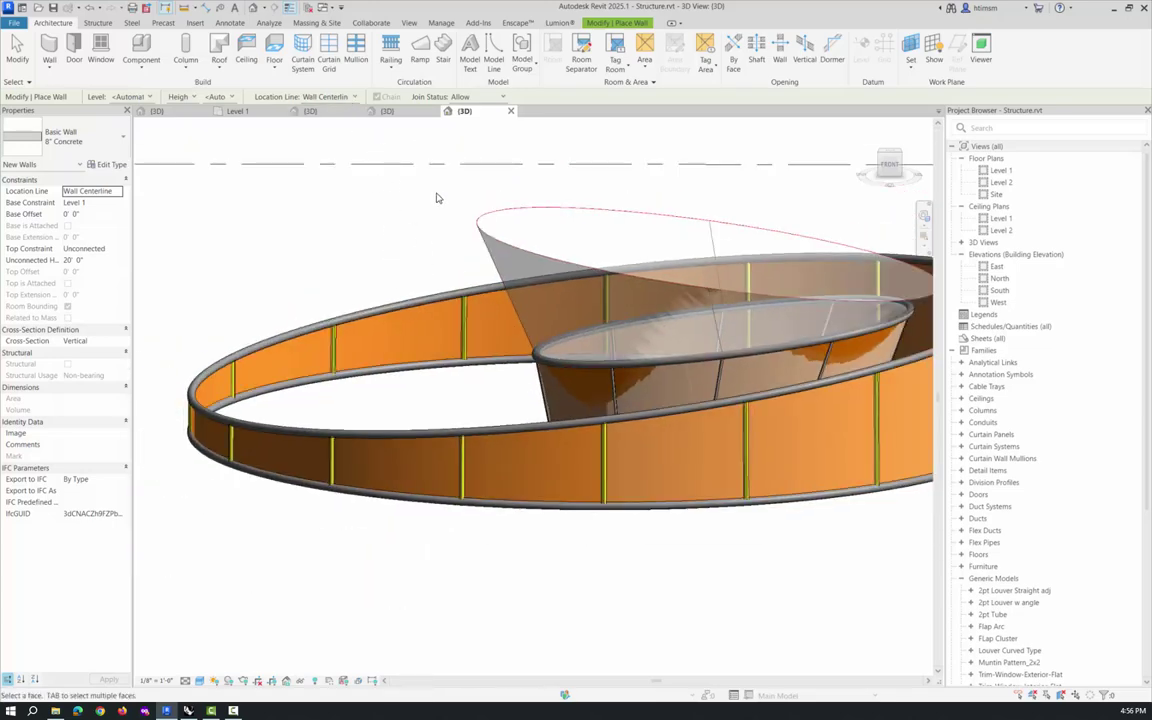
{"action": "left_click", "coordinate": [492, 262]}
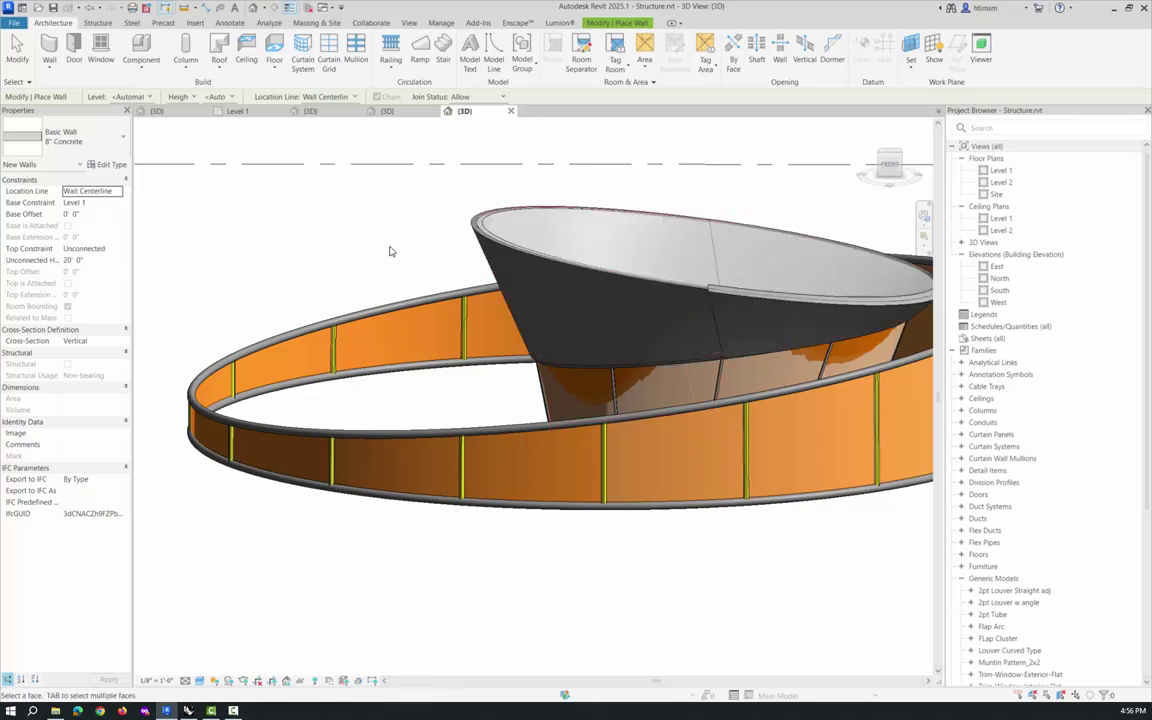
{"action": "key", "text": "Escape"}
{"action": "key", "text": "Escape"}
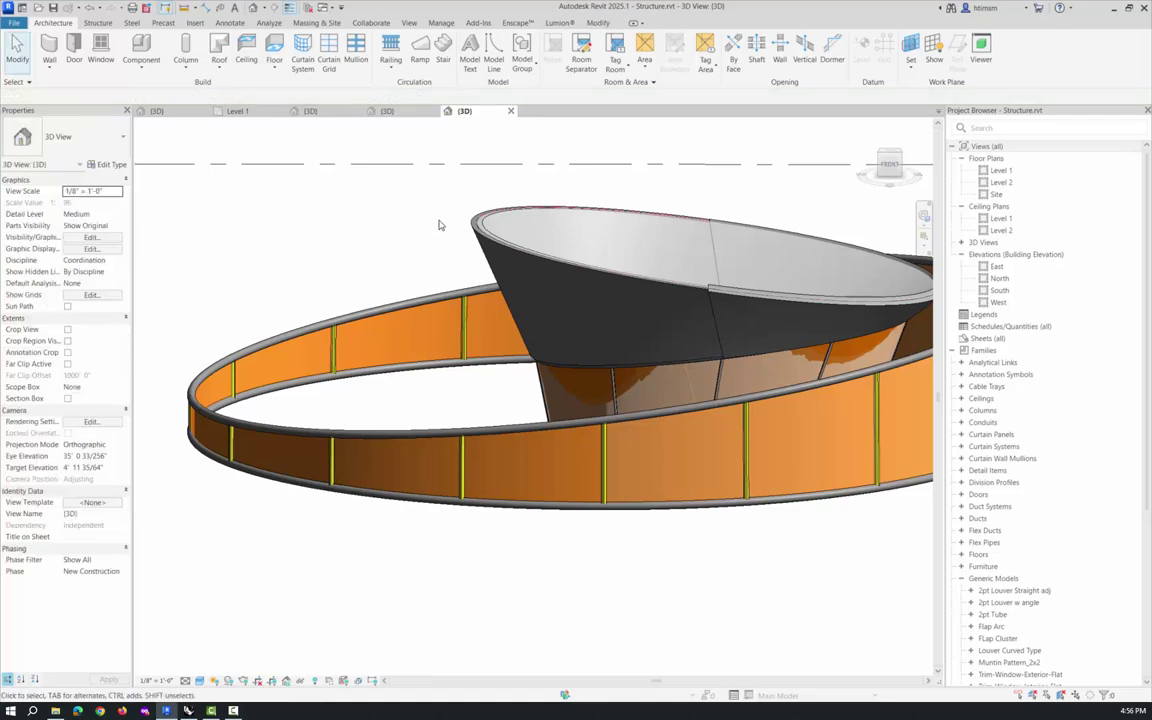
{"action": "scroll", "coordinate": [830, 540], "scroll_direction": "down", "scroll_amount": 3}
{"action": "middle_click_drag", "start_coordinate": [830, 540], "coordinate": [591, 613], "text": "shift"}
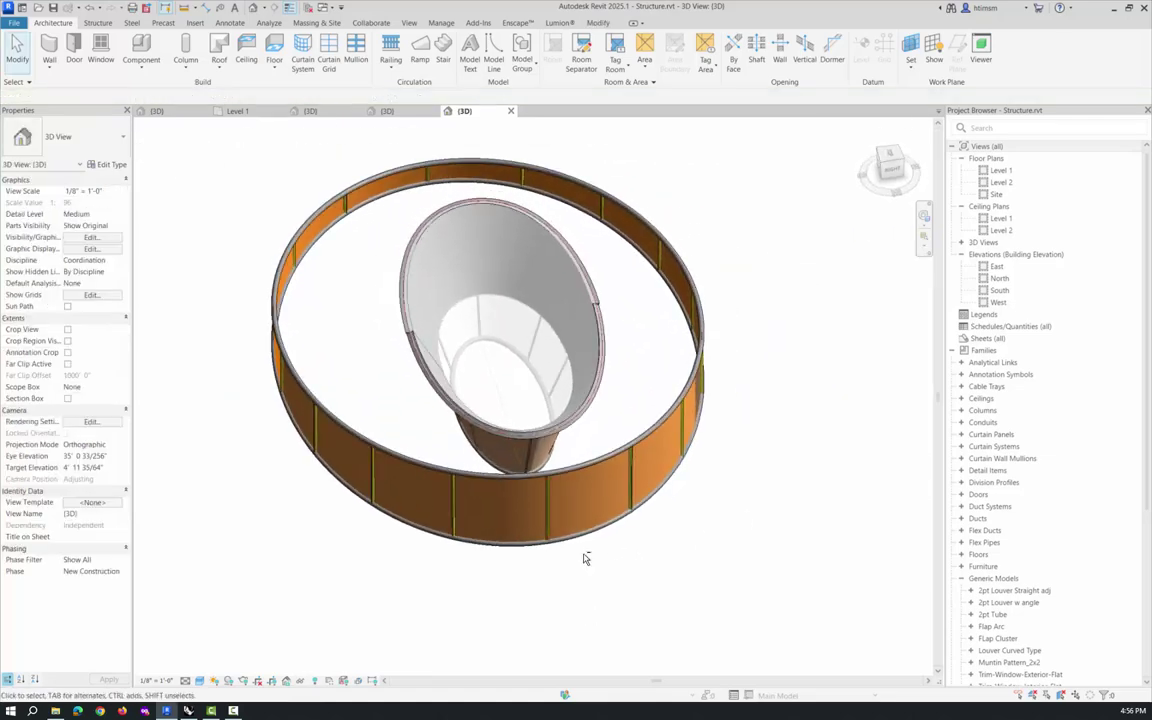
{"action": "scroll", "coordinate": [600, 302], "scroll_direction": "up", "scroll_amount": 3}
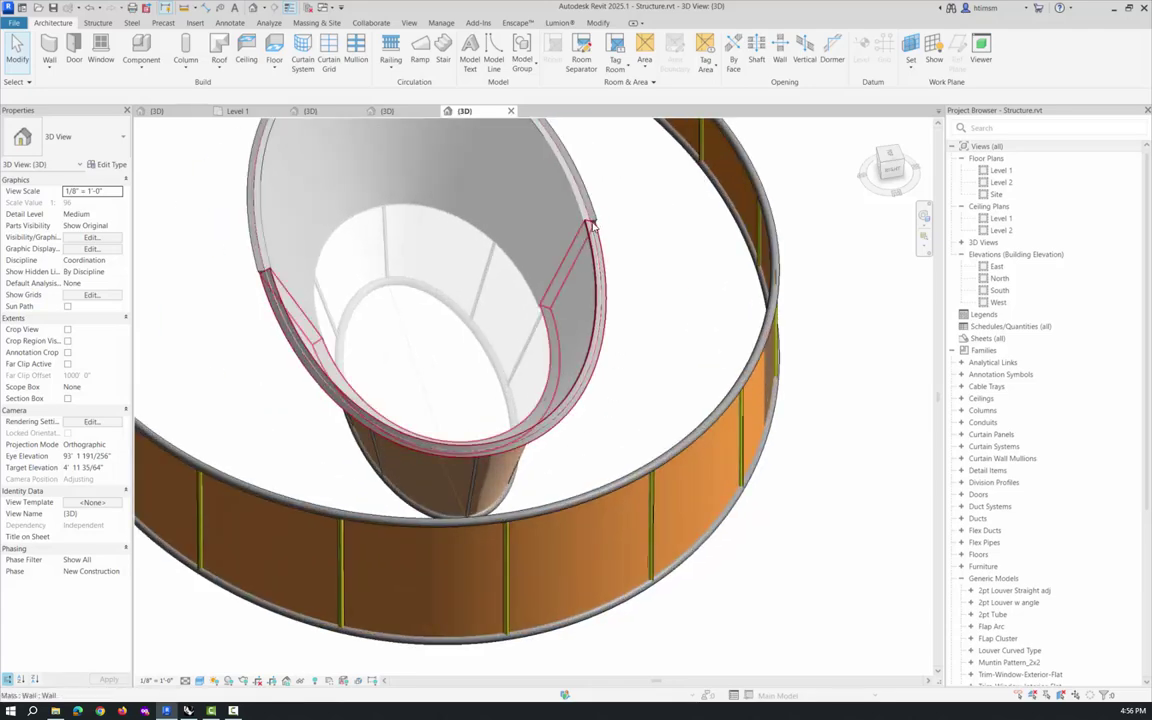
{"action": "scroll", "coordinate": [596, 225], "scroll_direction": "up", "scroll_amount": 6}
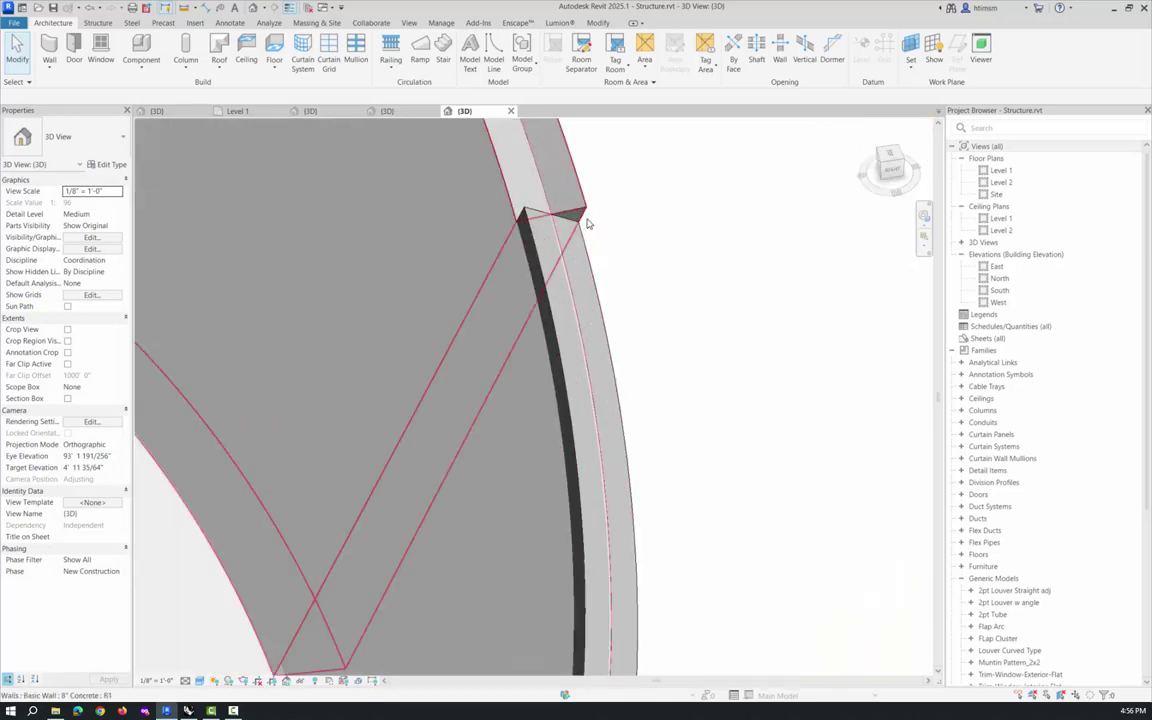
{"action": "scroll", "coordinate": [588, 224], "scroll_direction": "down", "scroll_amount": 6}
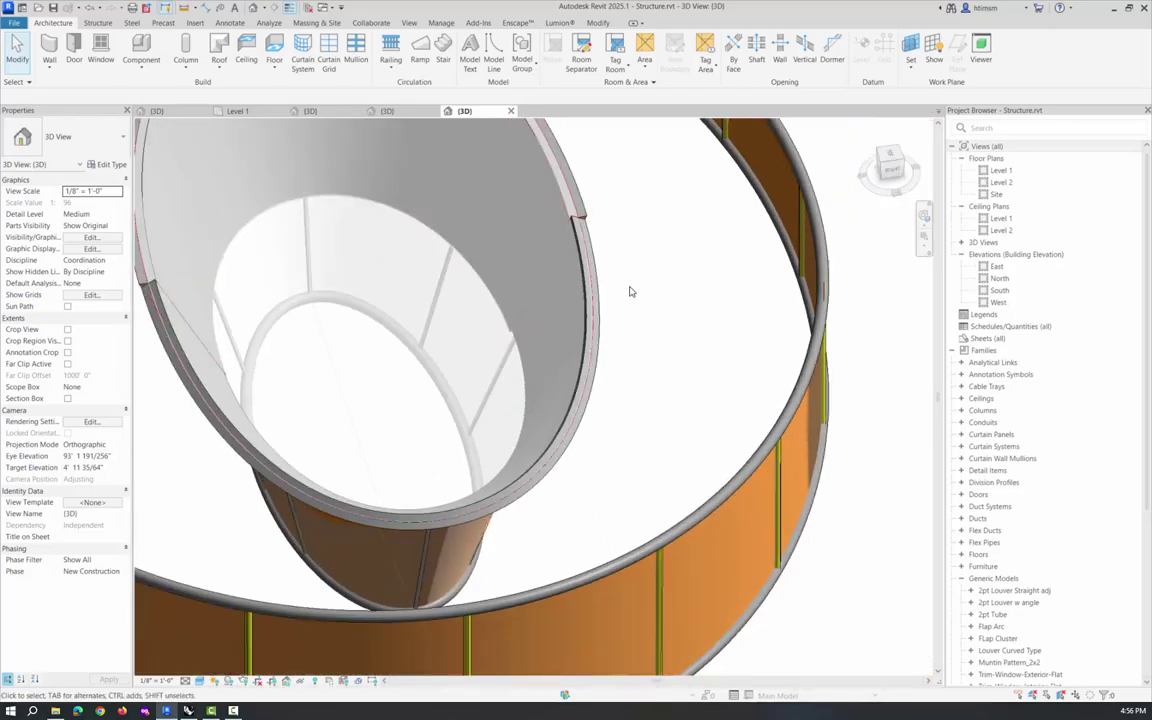
{"action": "middle_click_drag", "start_coordinate": [628, 305], "coordinate": [422, 311], "text": "shift"}
{"action": "scroll", "coordinate": [545, 501], "scroll_direction": "down", "scroll_amount": 5}
{"action": "middle_click_drag", "start_coordinate": [579, 489], "coordinate": [799, 329], "text": "shift"}
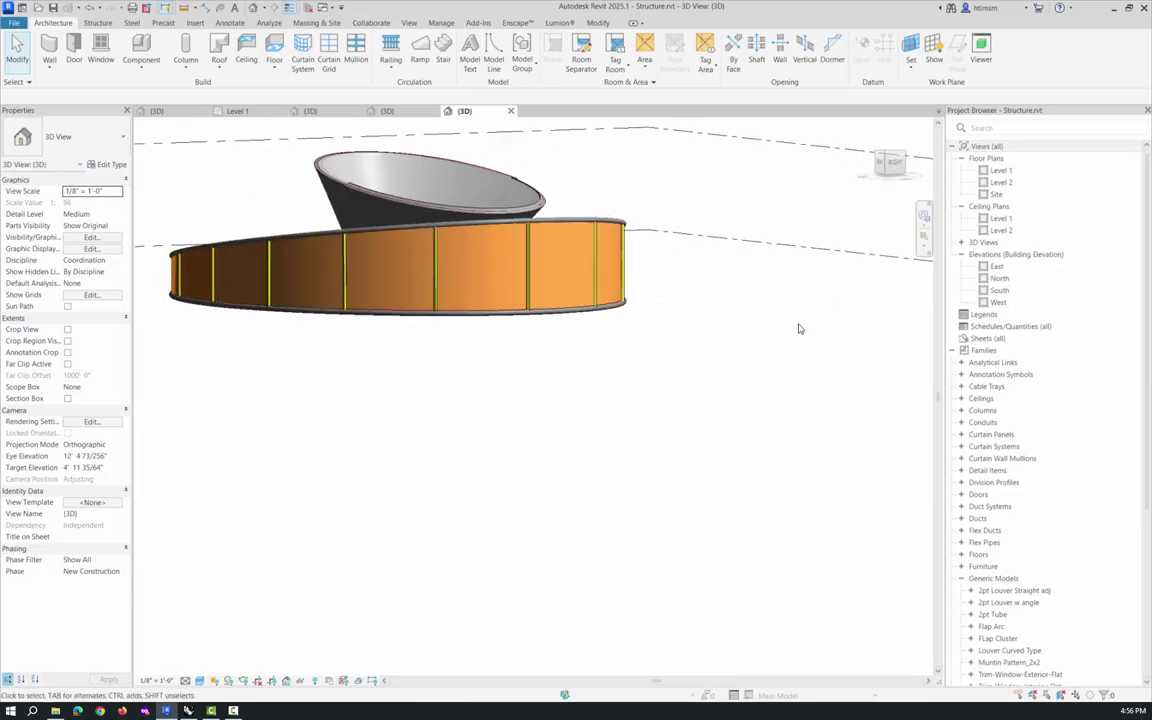
Set the view's visual style to Realistic
{"action": "left_click", "coordinate": [200, 681]}
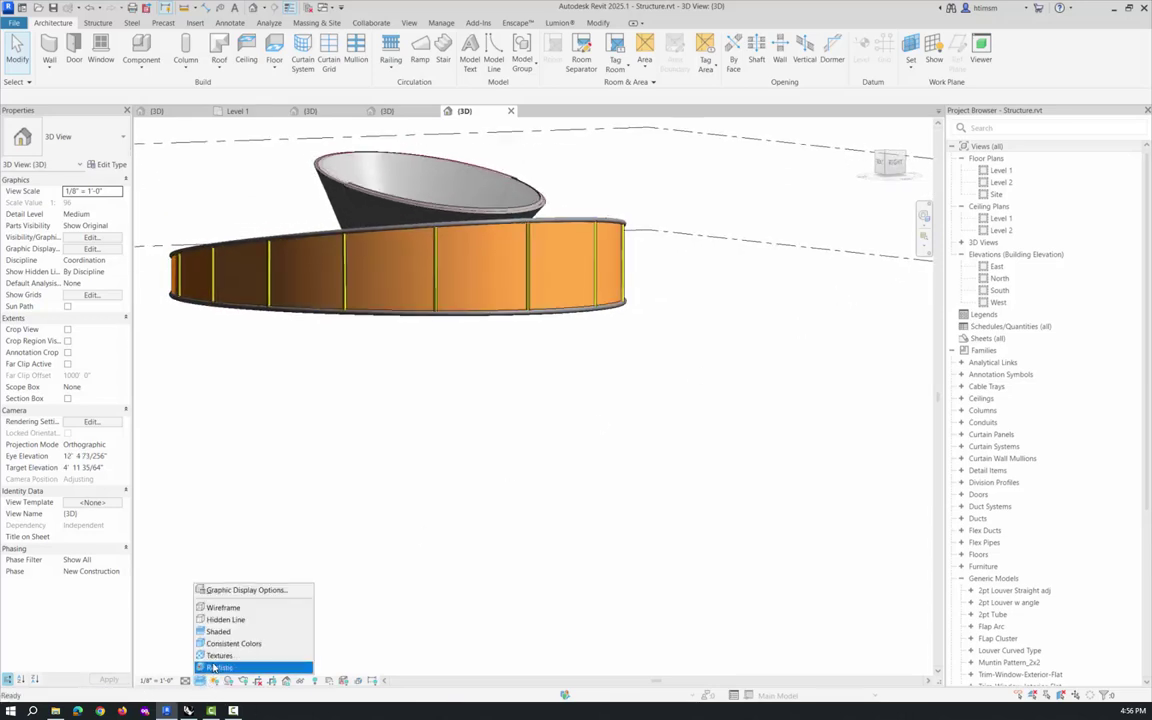
{"action": "left_click", "coordinate": [407, 331]}
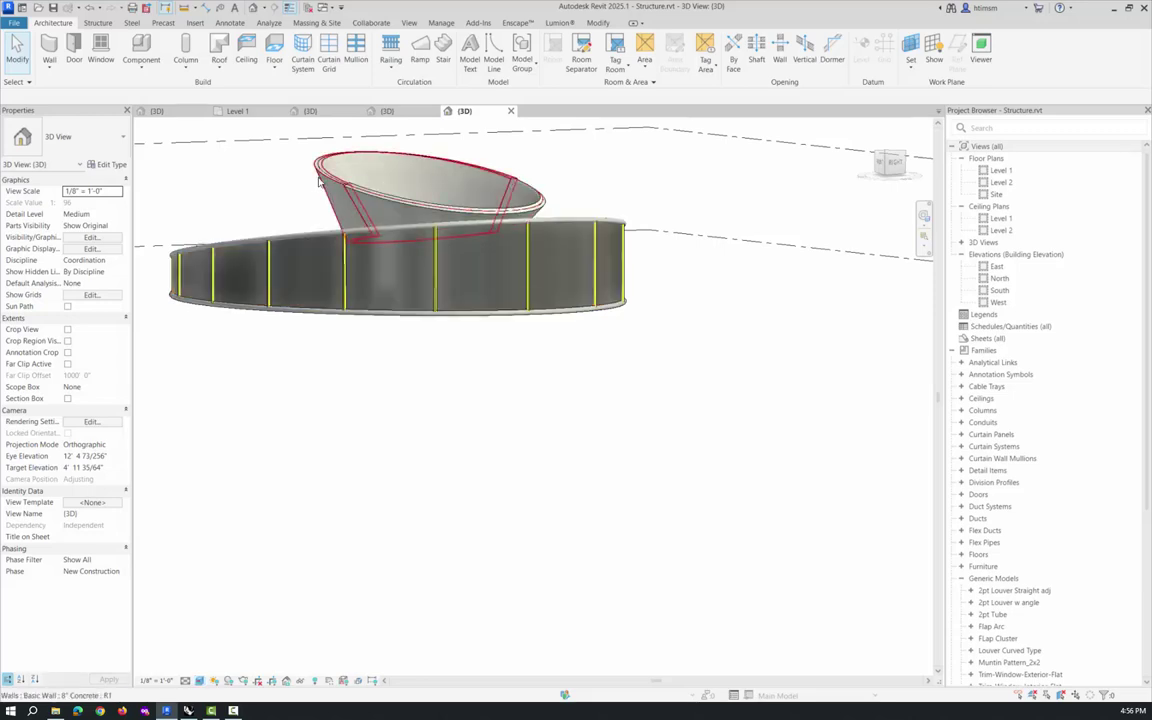
{"action": "scroll", "coordinate": [437, 183], "scroll_direction": "up", "scroll_amount": 5}
Orbit and zoom around the ring to inspect the textured concrete cone wall
{"action": "middle_click_drag", "start_coordinate": [437, 183], "coordinate": [62, 195], "text": "shift"}
{"action": "scroll", "coordinate": [400, 217], "scroll_direction": "down", "scroll_amount": 5}
{"action": "middle_click_drag", "start_coordinate": [400, 217], "coordinate": [330, 268], "text": "shift"}
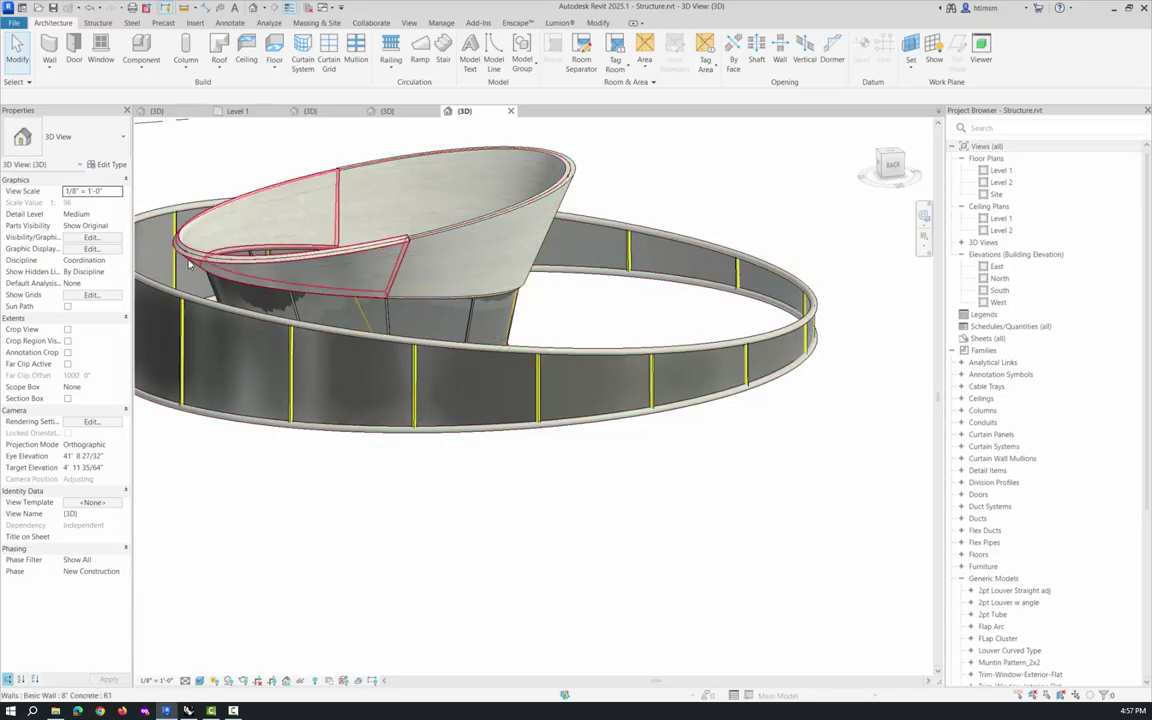
{"action": "scroll", "coordinate": [187, 262], "scroll_direction": "up", "scroll_amount": 3}
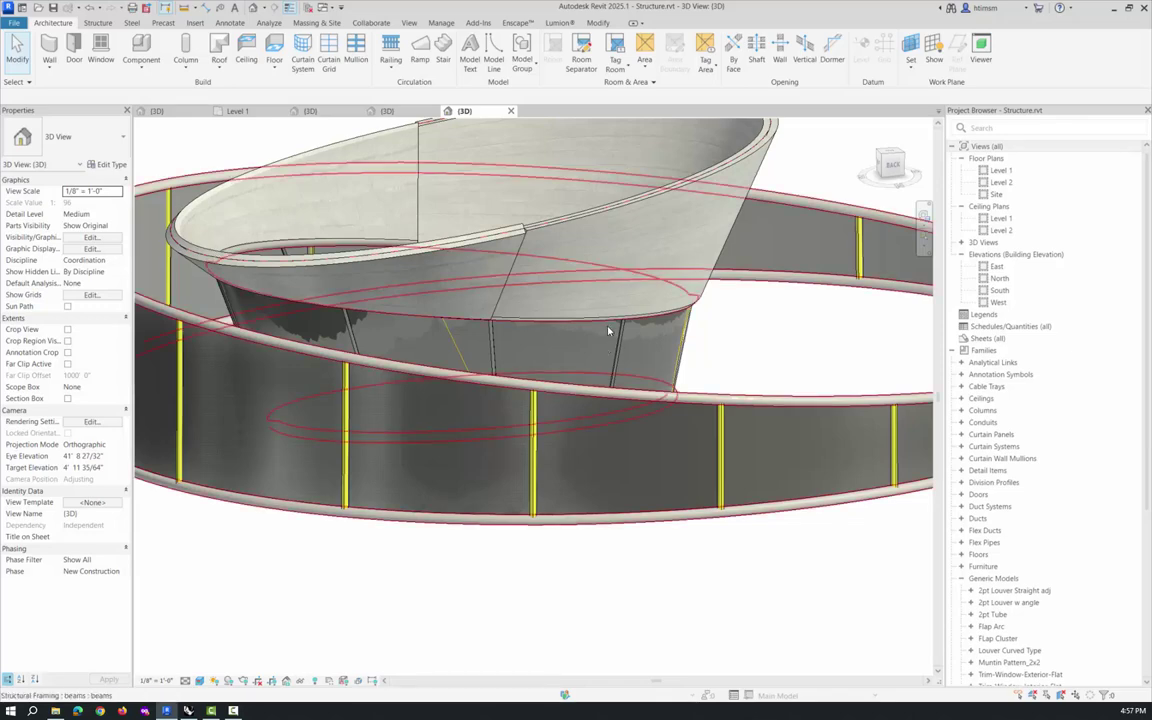
{"action": "scroll", "coordinate": [608, 330], "scroll_direction": "down", "scroll_amount": 5}
{"action": "middle_click_drag", "start_coordinate": [404, 525], "coordinate": [704, 518], "text": "shift"}
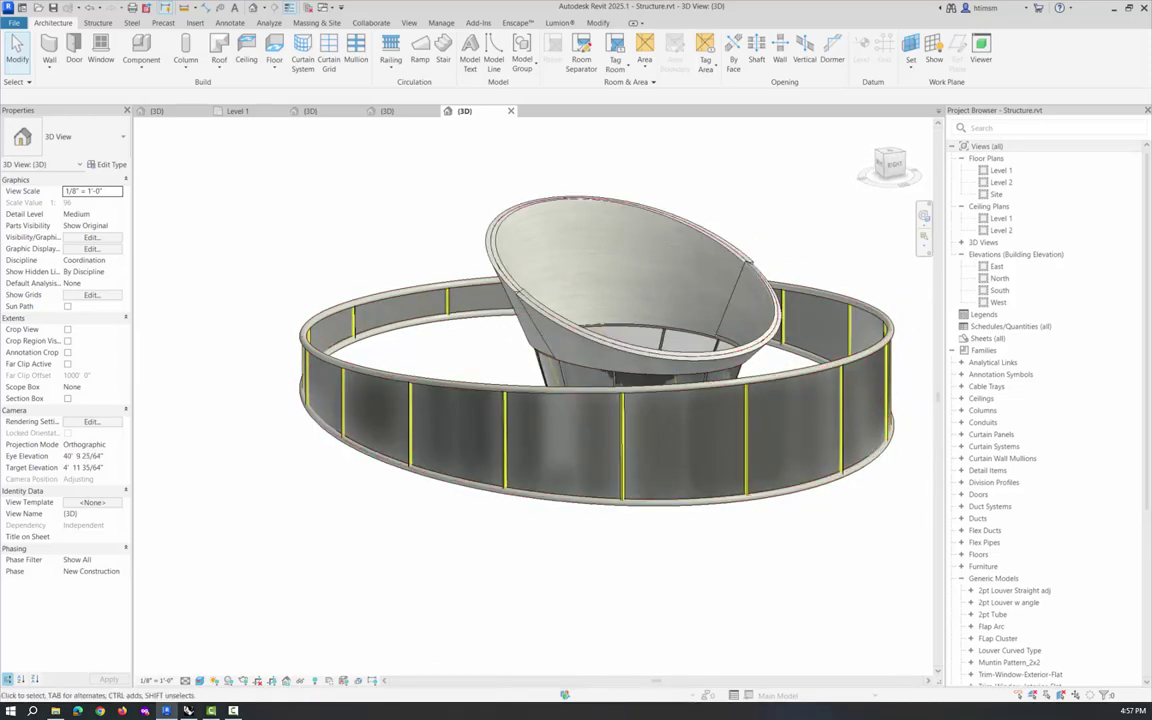